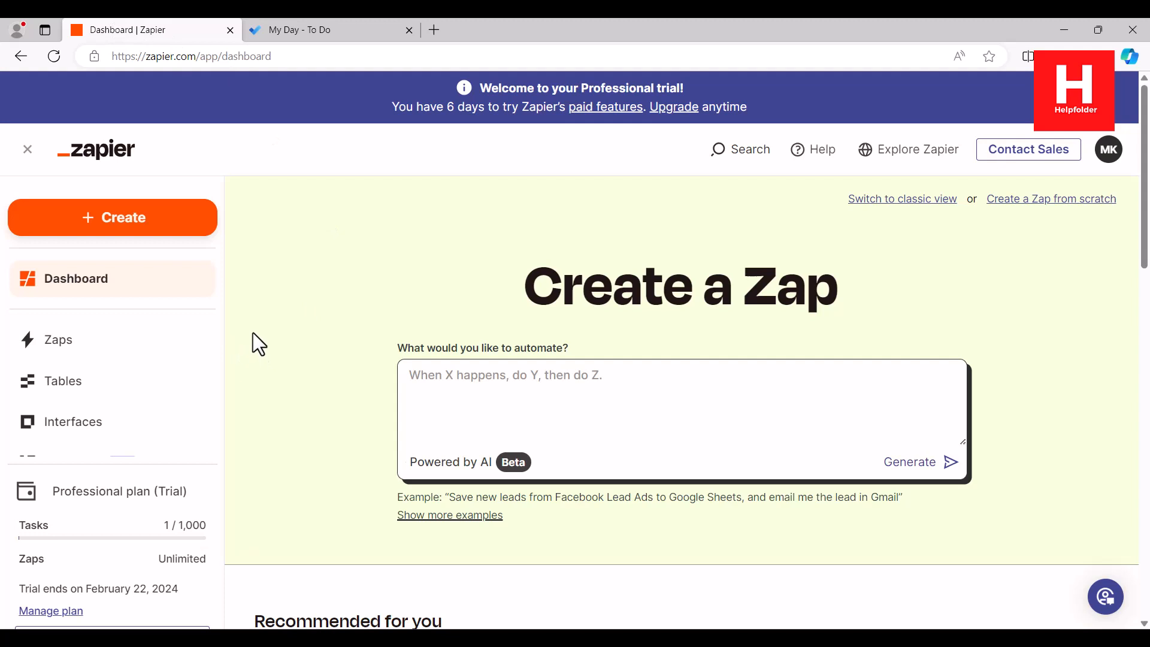
Step: Find Microsoft To Do among the apps by searching for "To Do", and connect it by granting Zapier access to the Microsoft account
{"action": "scroll", "coordinate": [116, 384], "scroll_direction": "down", "scroll_amount": 2}
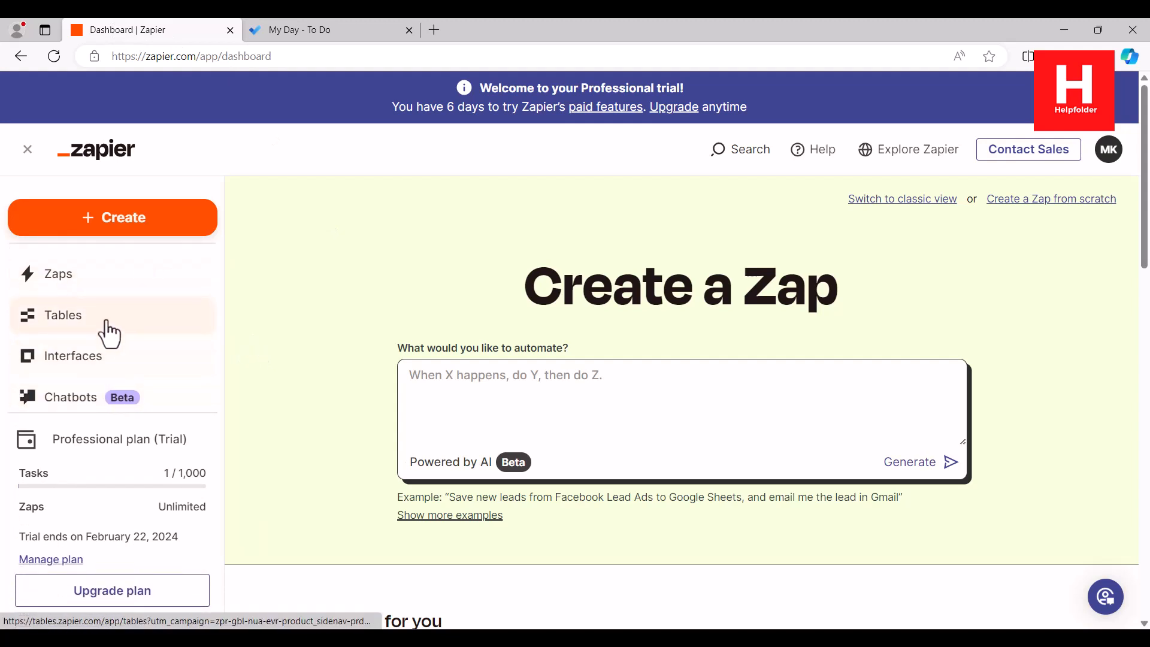
{"action": "scroll", "coordinate": [110, 333], "scroll_direction": "down", "scroll_amount": 2}
{"action": "left_click", "coordinate": [89, 398]}
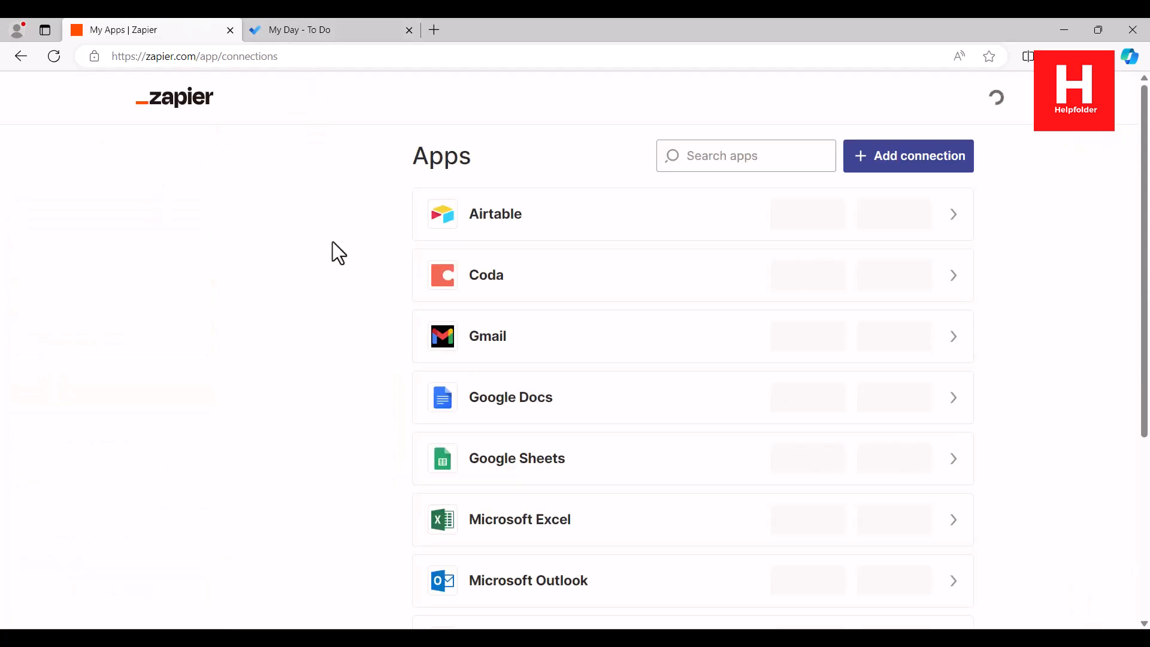
{"action": "left_click", "coordinate": [716, 157]}
{"action": "type", "text": "T"}
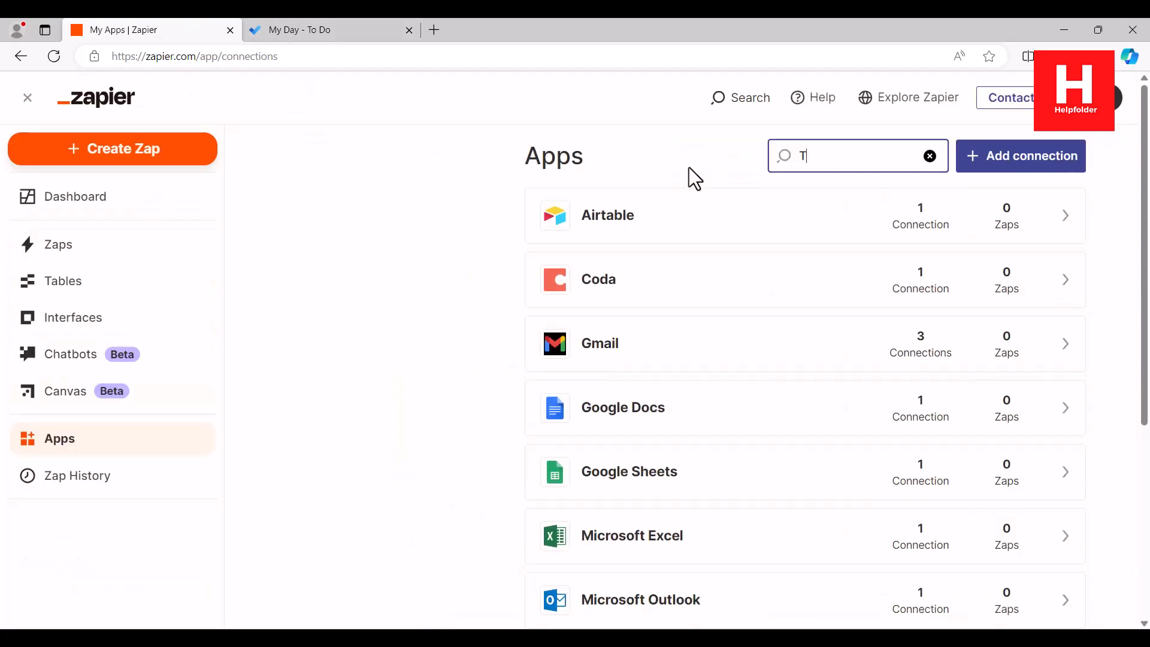
{"action": "type", "text": "o Do"}
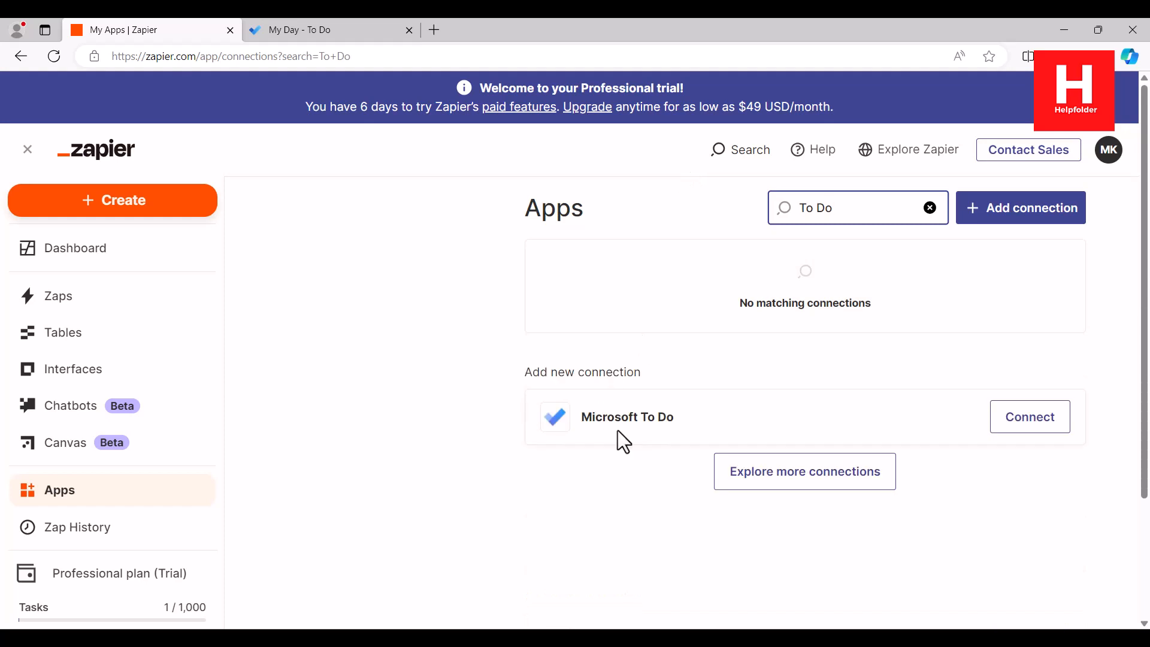
{"action": "left_click", "coordinate": [1019, 418]}
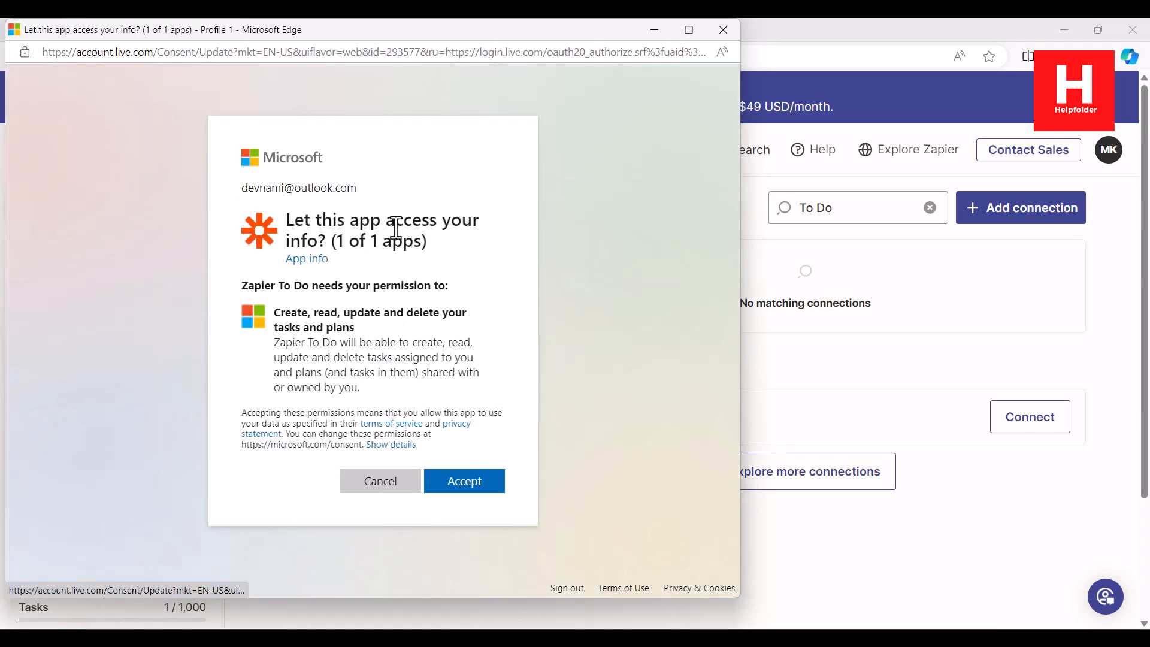
{"action": "left_click", "coordinate": [464, 481]}
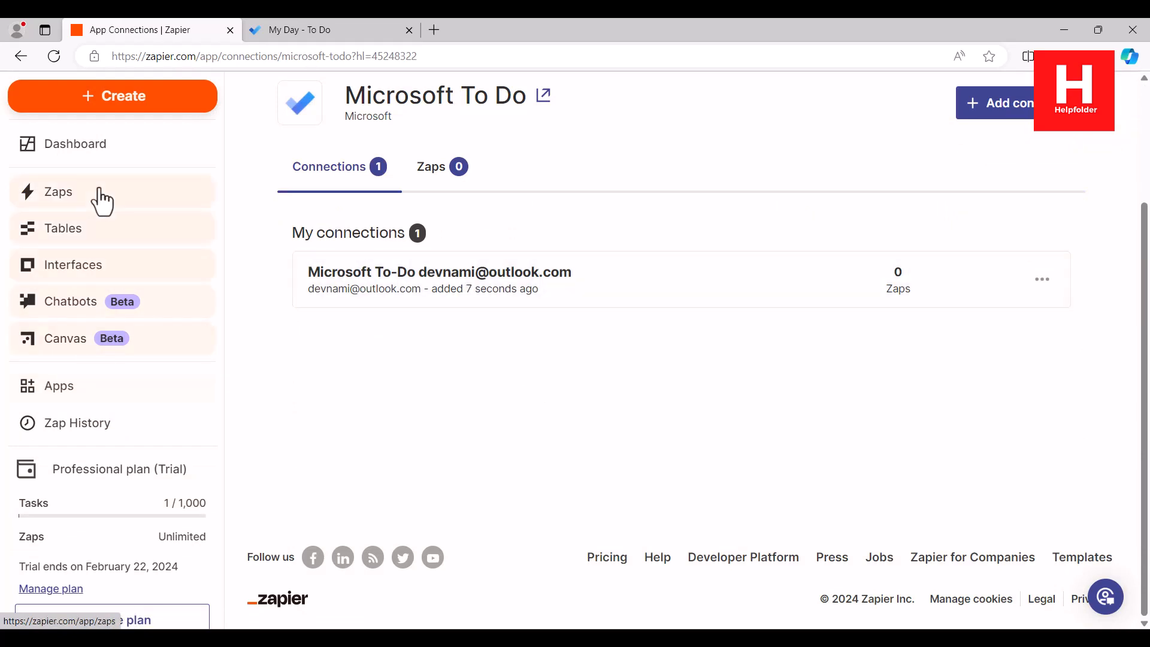
Step: Generate a Zap from the dashboard with the prompt "When email comes in Outlook connect to the Todo tasks and add it" and open it for editing
{"action": "left_click", "coordinate": [65, 145]}
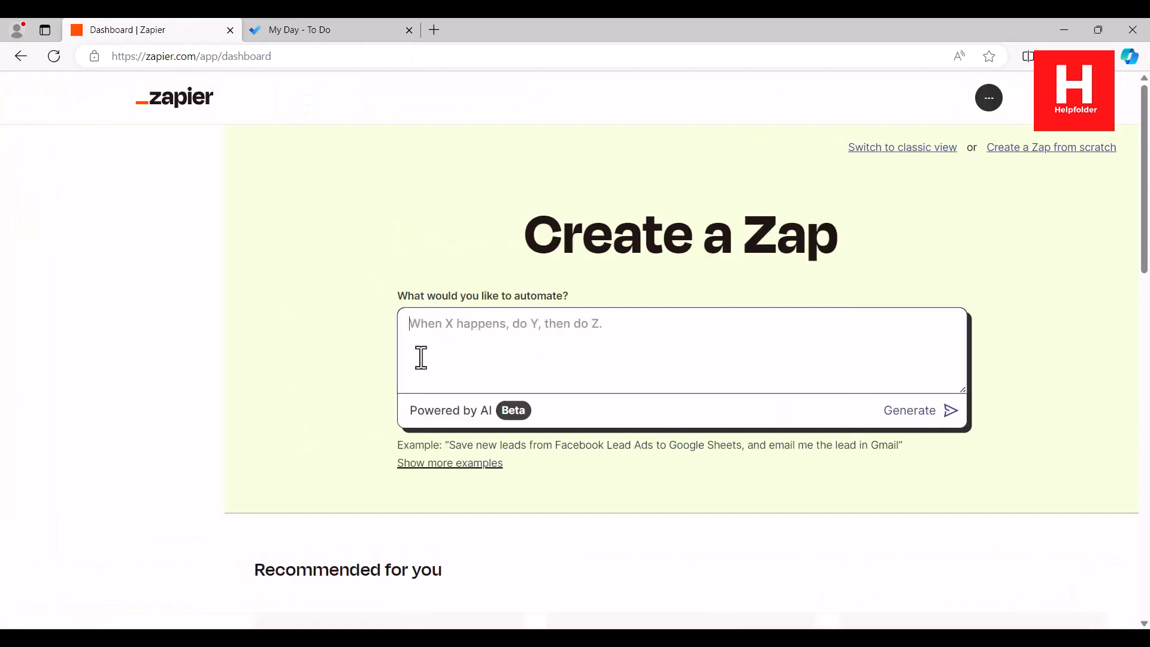
{"action": "type", "text": "When email comes in Outlook"}
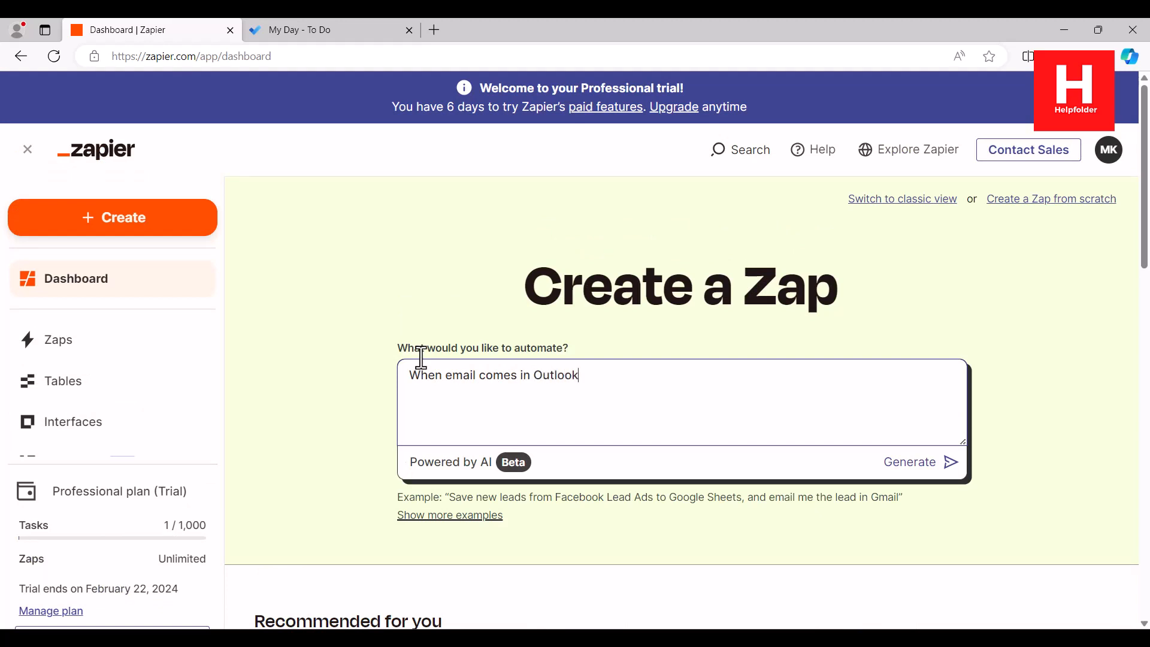
{"action": "type", "text": " connect to the Todo tasks and add it"}
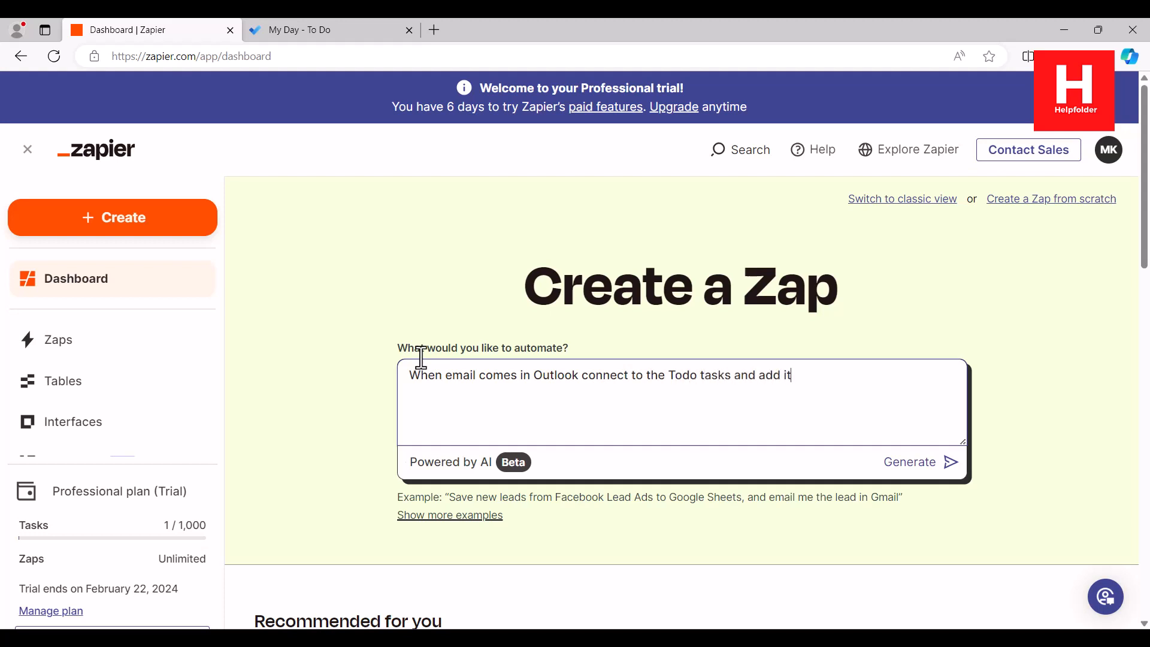
{"action": "left_click", "coordinate": [949, 466]}
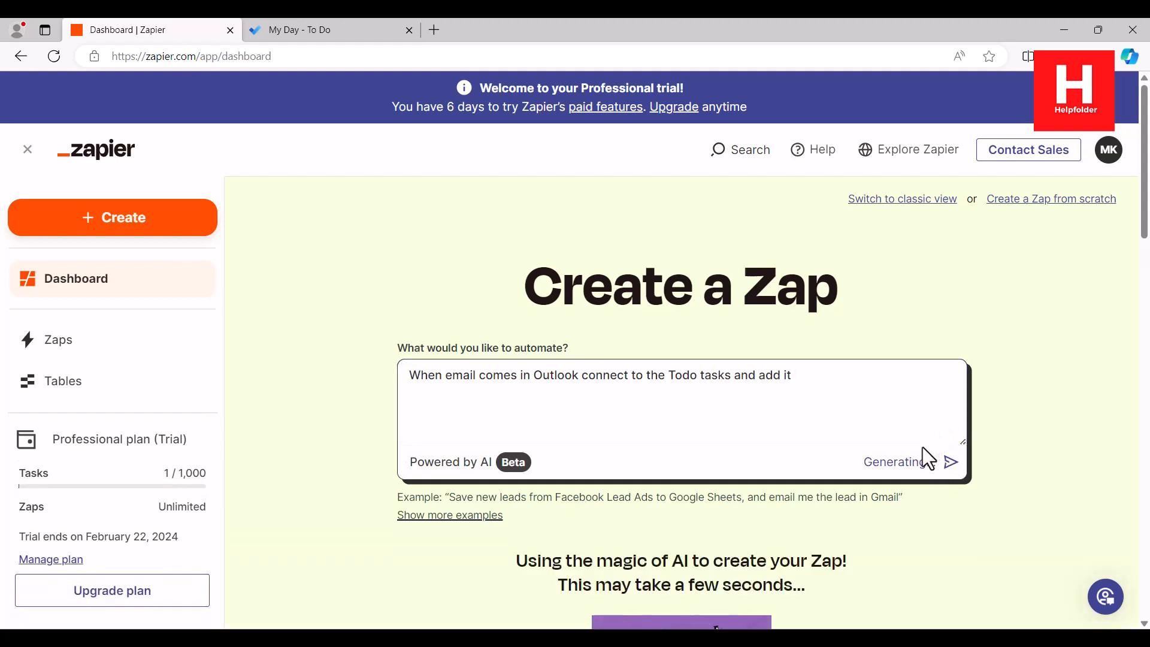
{"action": "scroll", "coordinate": [467, 379], "scroll_direction": "down", "scroll_amount": 5}
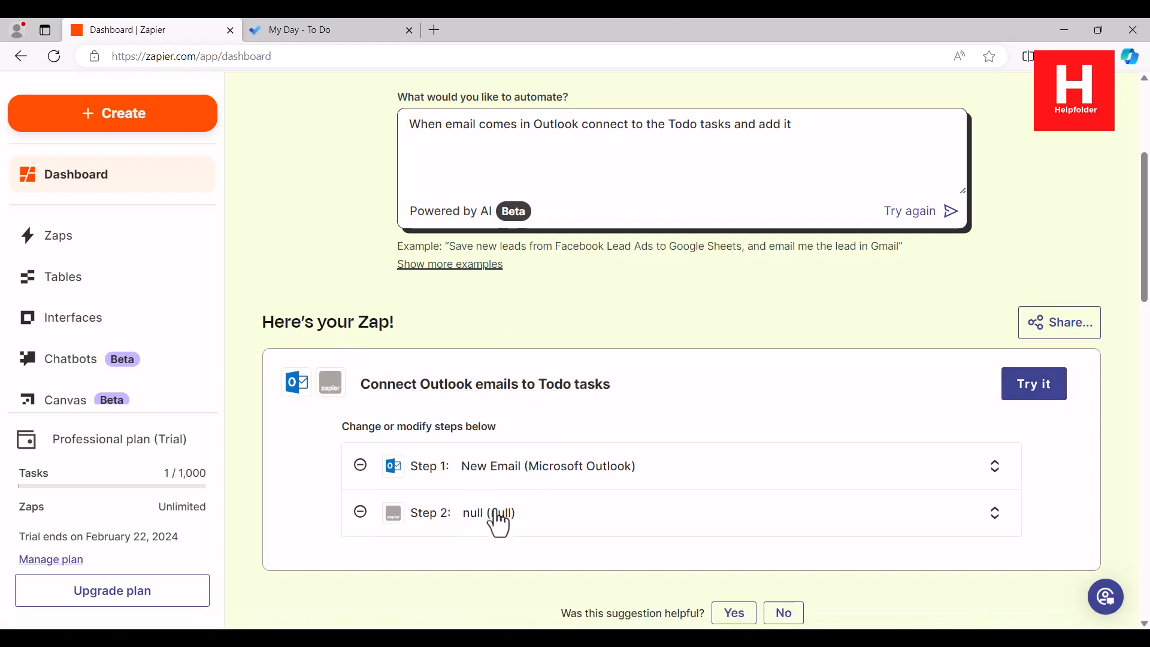
{"action": "left_click", "coordinate": [1039, 391]}
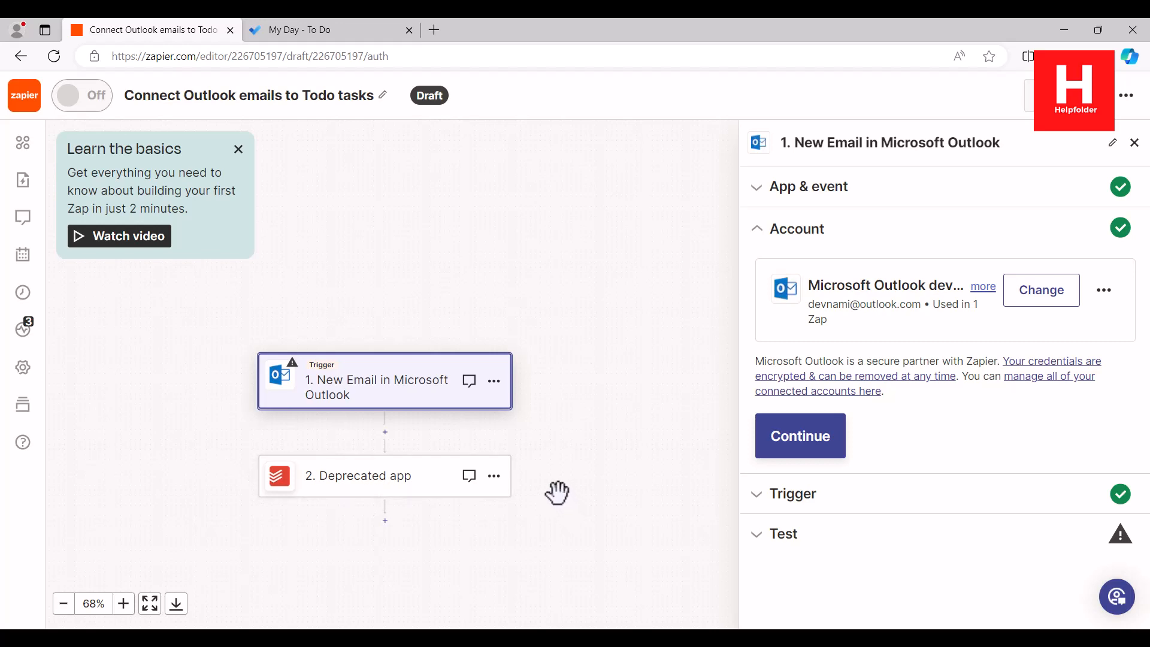
Step: Accept the New Email trigger's Outlook account, leave the shared inbox blank, and test the trigger
{"action": "left_click", "coordinate": [783, 441]}
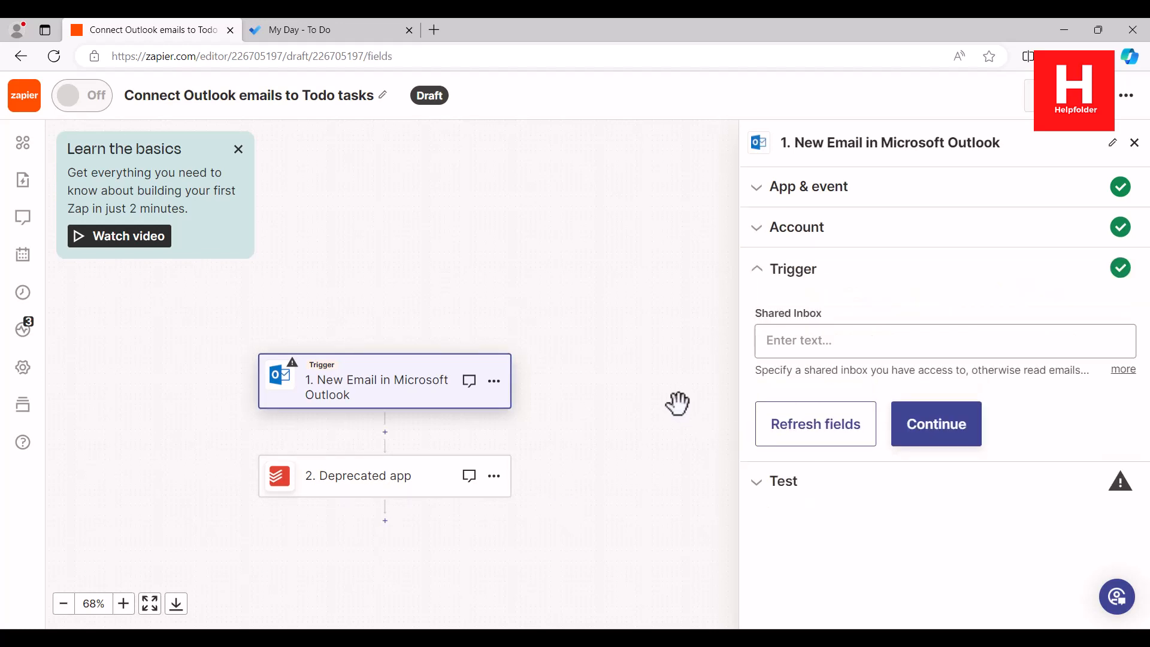
{"action": "left_click", "coordinate": [953, 435]}
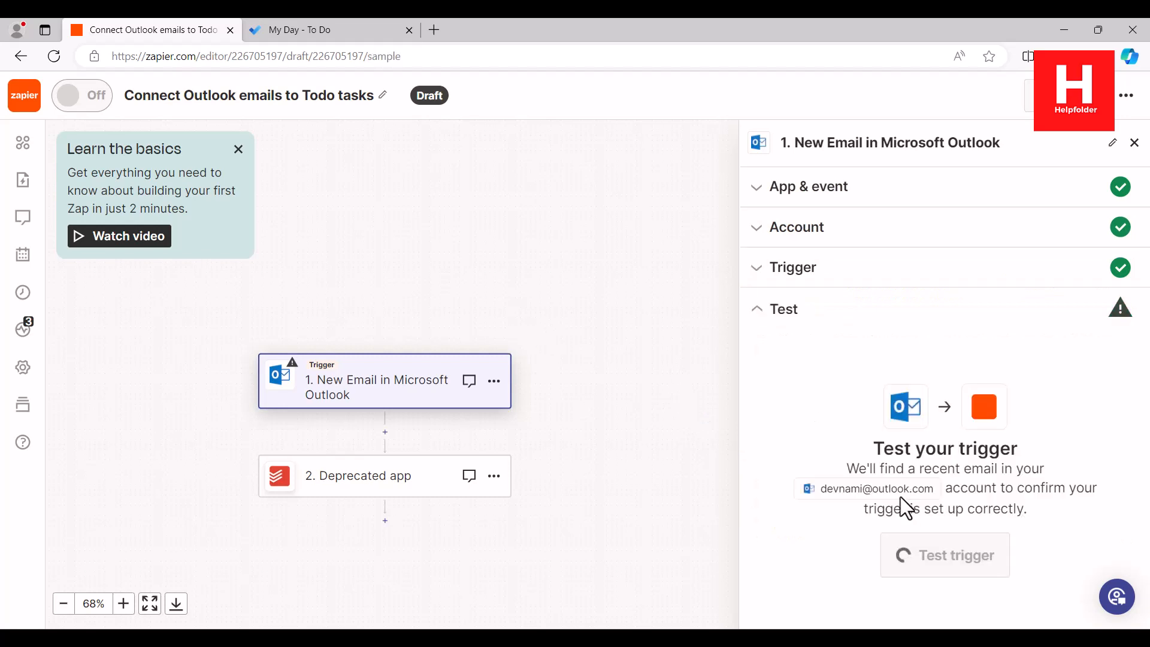
{"action": "left_click", "coordinate": [934, 552]}
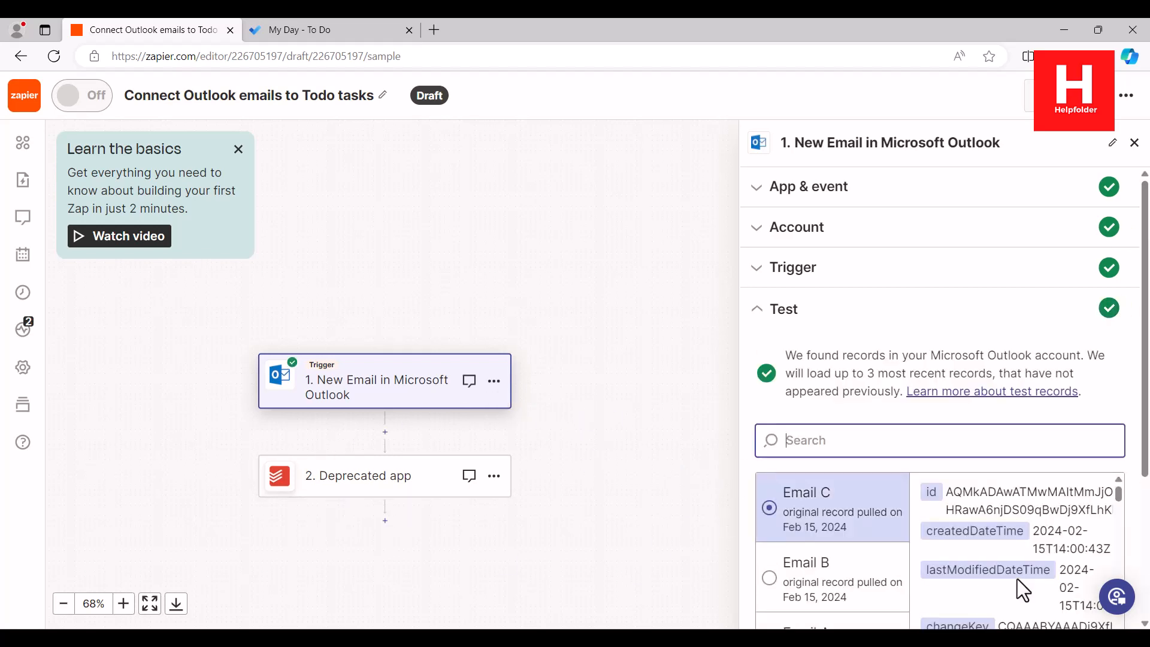
Step: Select the Email A test record for the Outlook trigger and continue with it
{"action": "scroll", "coordinate": [1088, 418], "scroll_direction": "down", "scroll_amount": 4}
{"action": "left_click", "coordinate": [820, 441]}
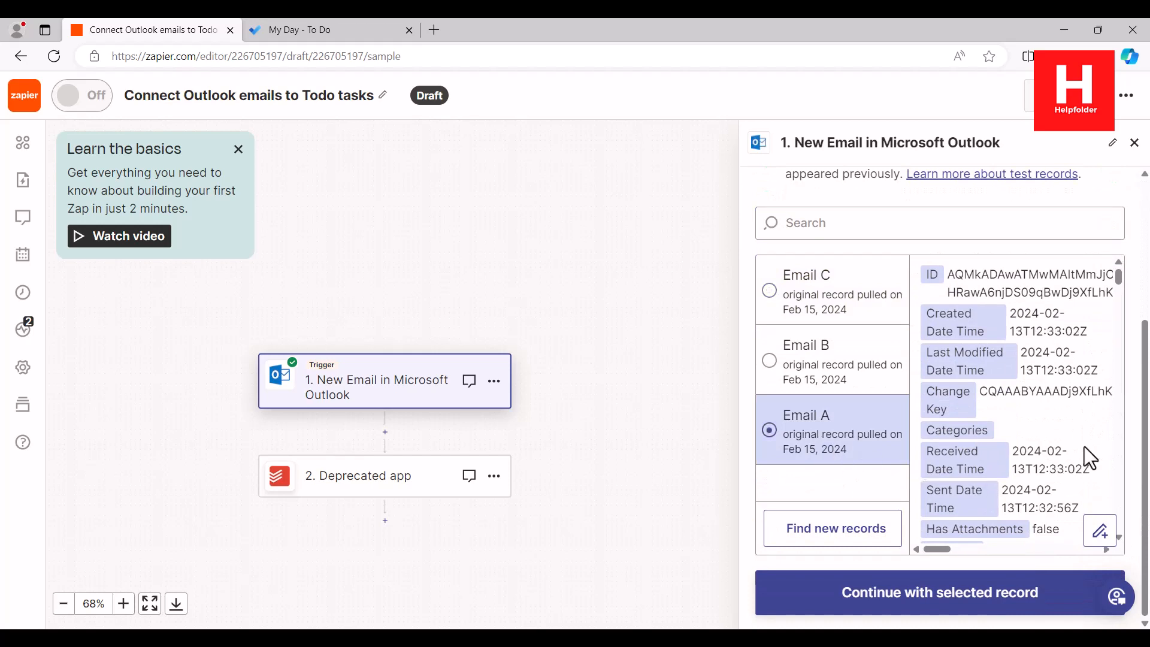
{"action": "scroll", "coordinate": [1108, 437], "scroll_direction": "down", "scroll_amount": 2}
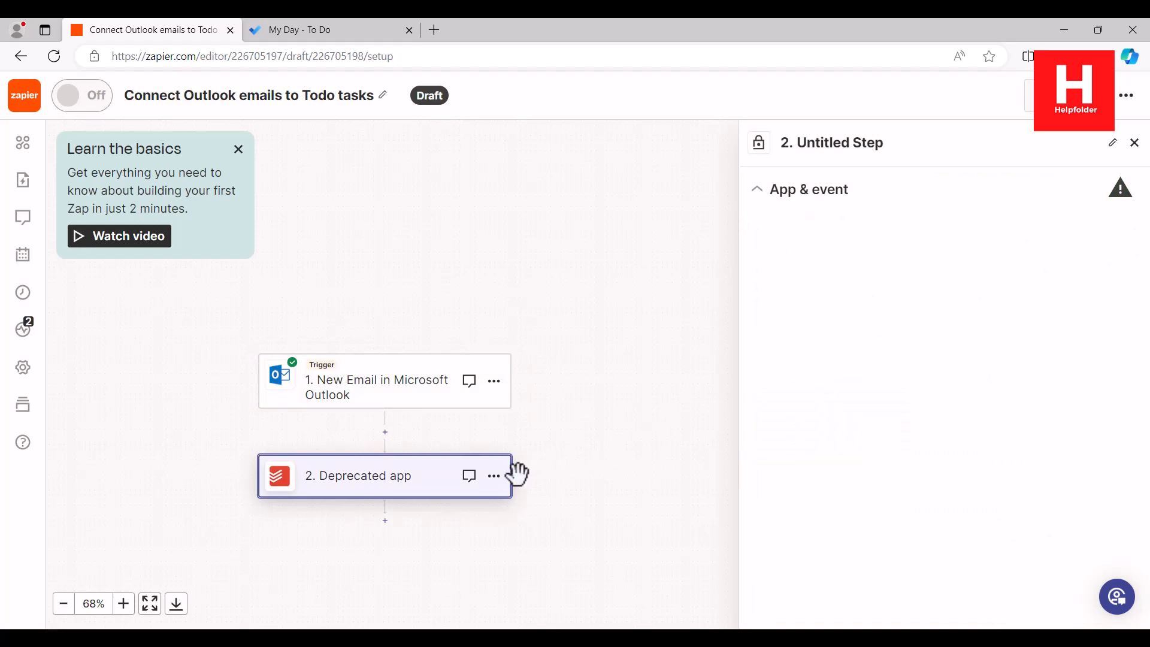
Step: Delete the Deprecated app step that follows the Outlook trigger
{"action": "left_click", "coordinate": [495, 482]}
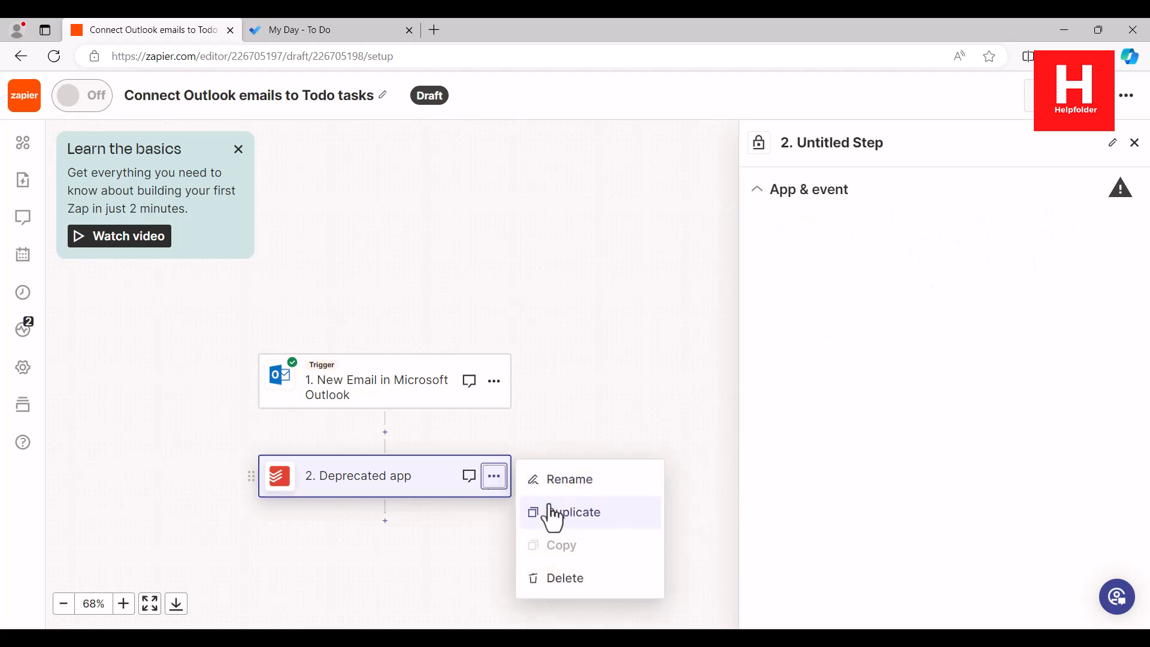
{"action": "left_click", "coordinate": [572, 583]}
{"action": "left_click", "coordinate": [603, 580]}
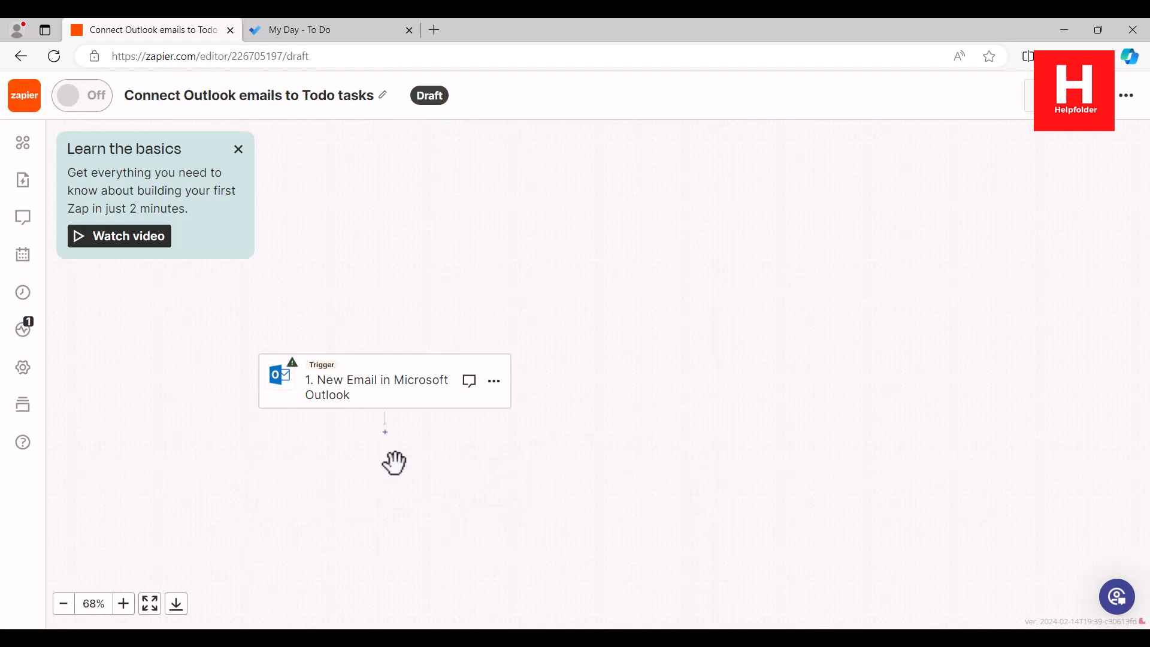
Step: Add a Microsoft To Do action after the Outlook trigger with the Create List event, keeping the connected account
{"action": "left_click", "coordinate": [385, 431]}
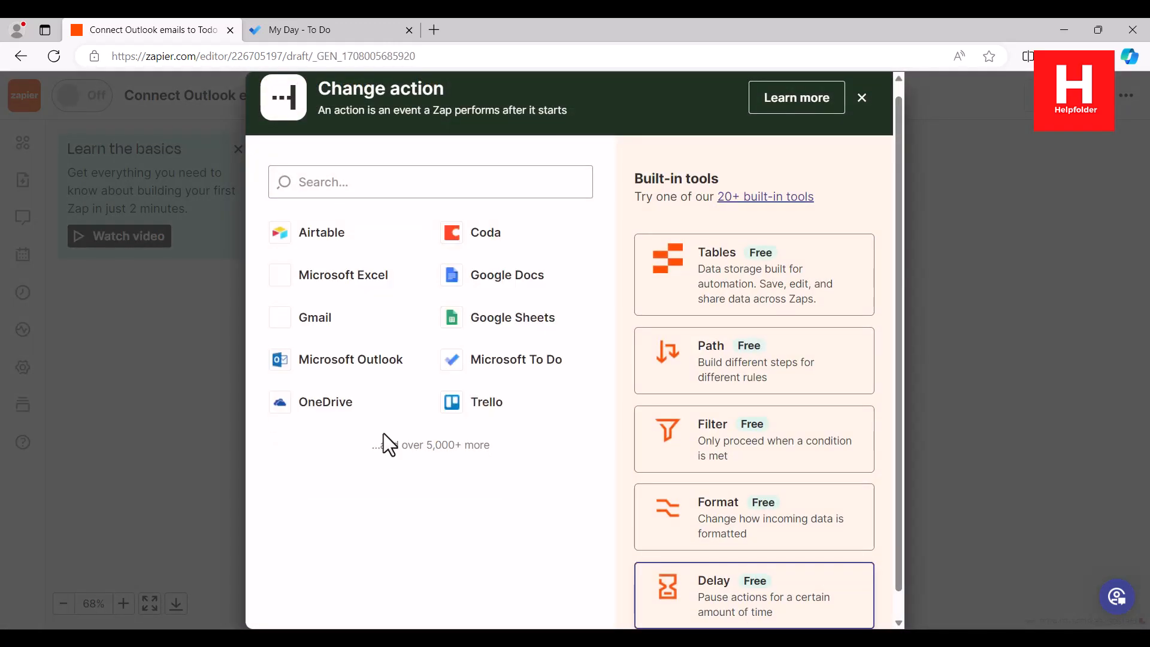
{"action": "left_click", "coordinate": [479, 403]}
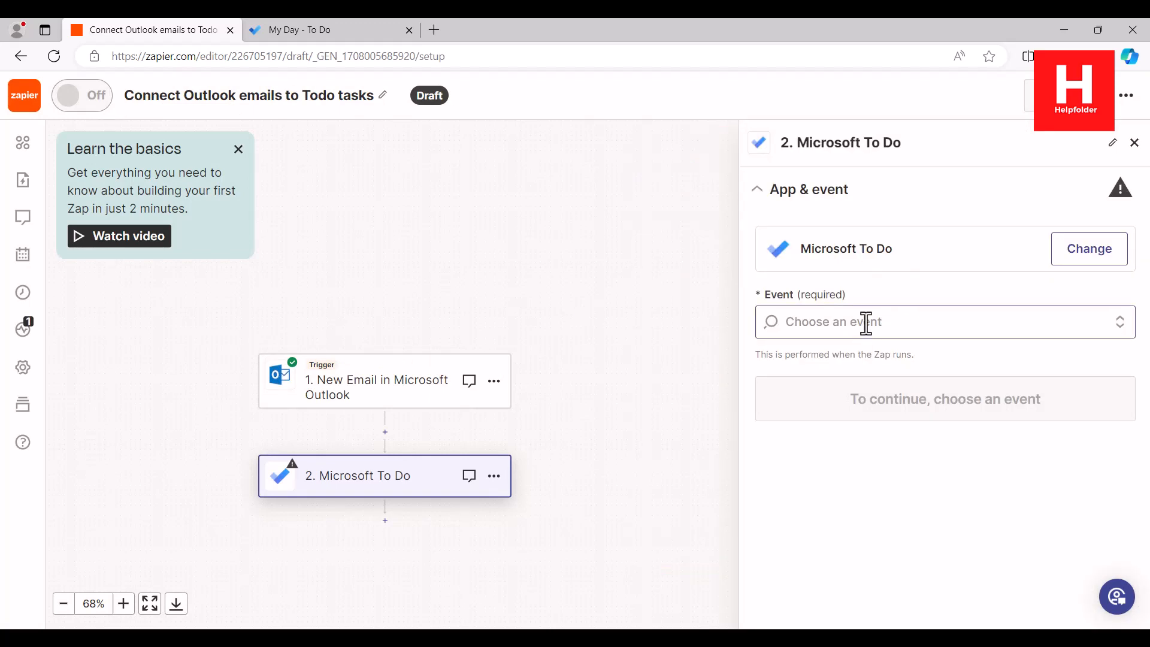
{"action": "left_click", "coordinate": [1023, 327]}
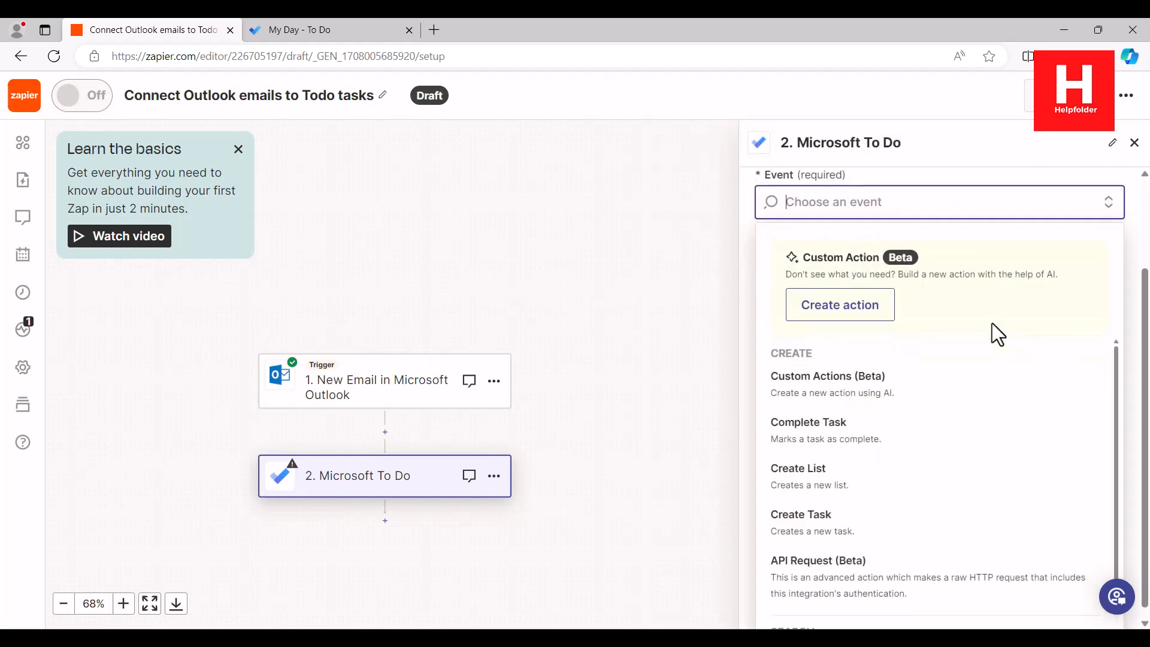
{"action": "left_click", "coordinate": [834, 479]}
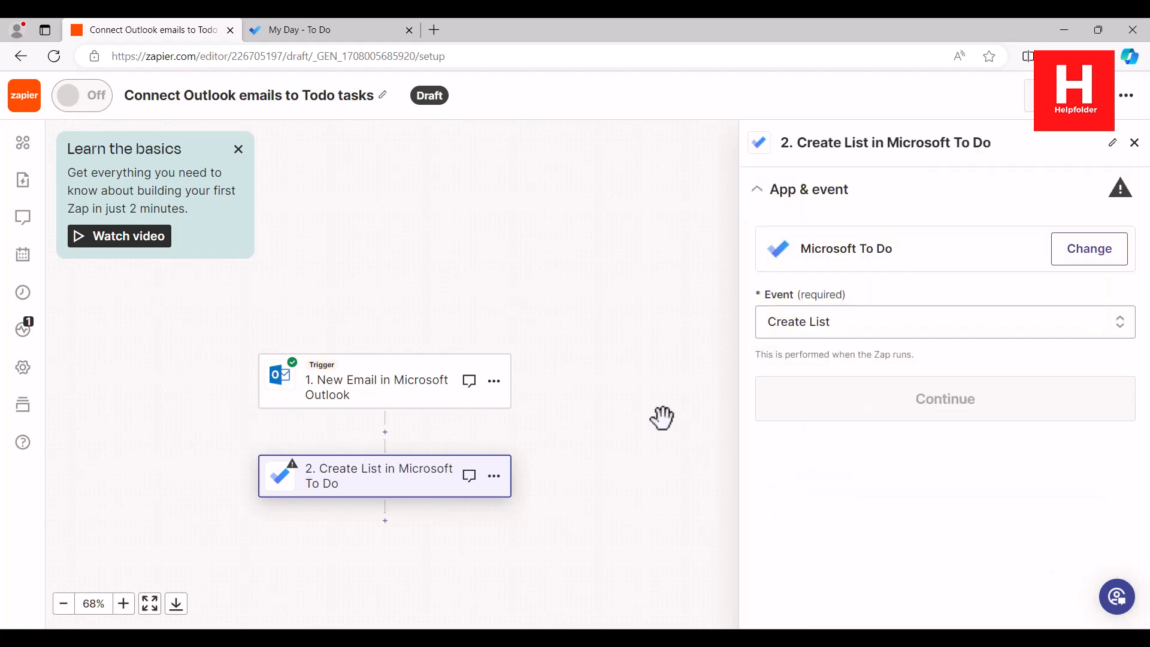
{"action": "left_click", "coordinate": [760, 398]}
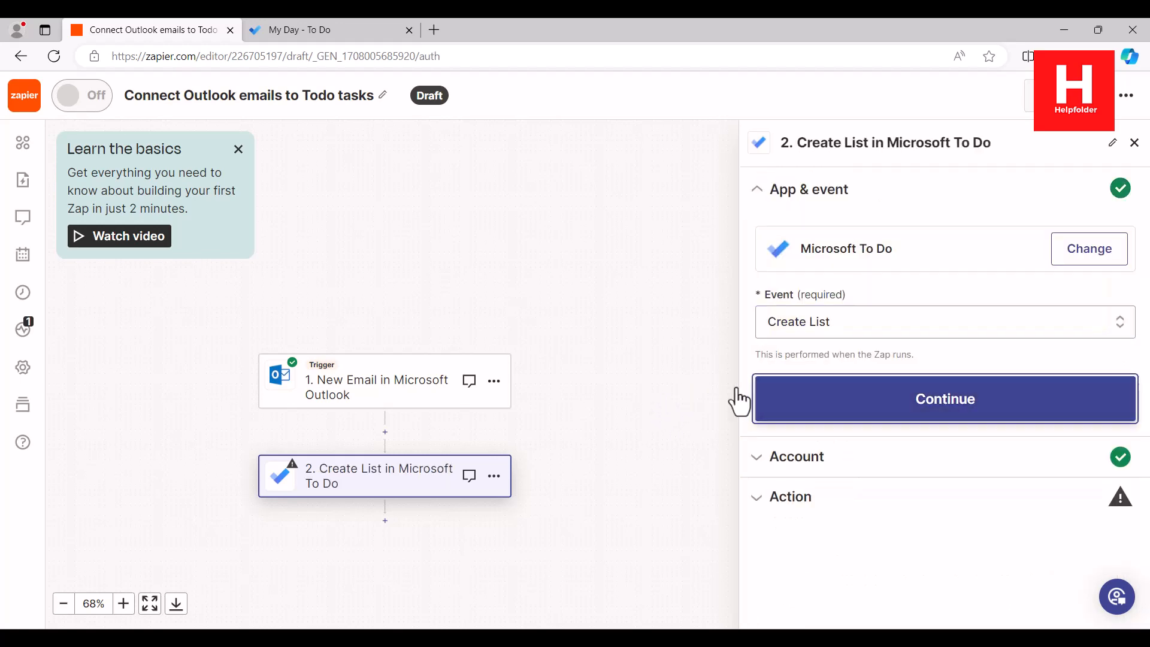
{"action": "left_click", "coordinate": [821, 447]}
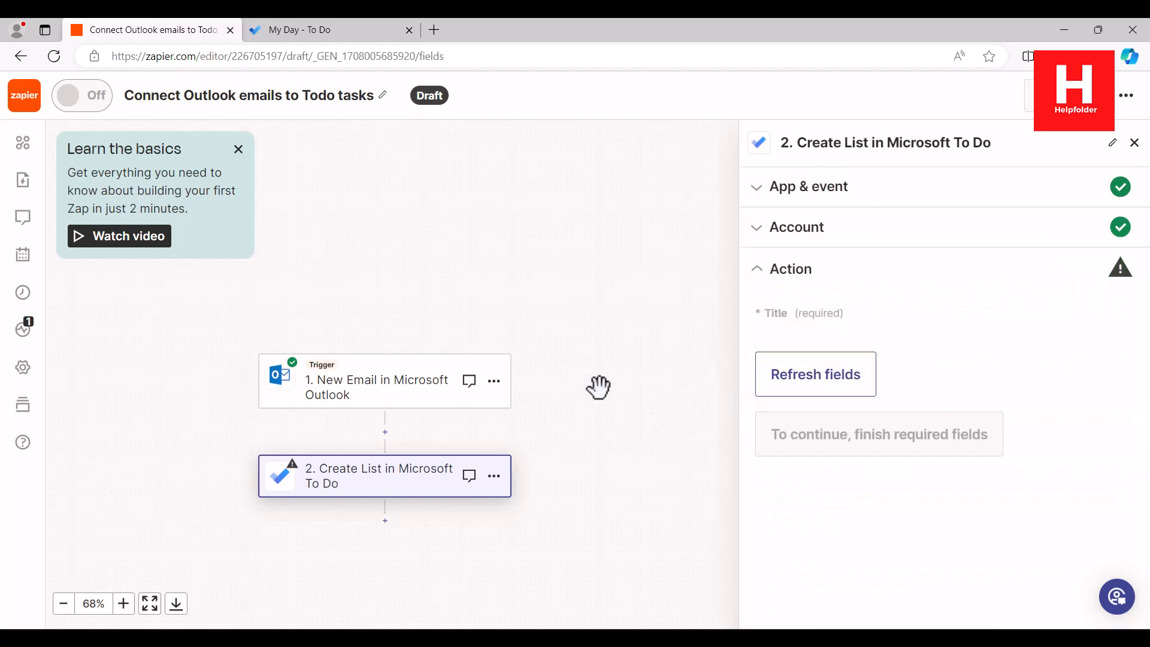
Step: Map the new list's title to the Outlook email's Subject field and continue to the action's test
{"action": "left_click", "coordinate": [806, 342]}
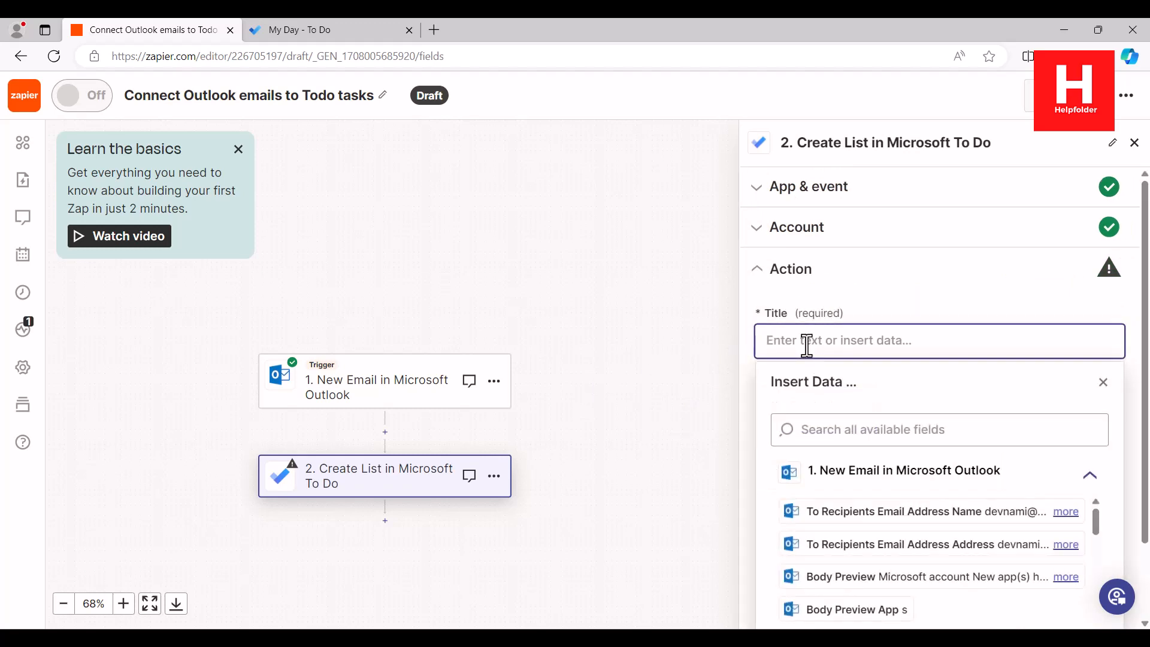
{"action": "scroll", "coordinate": [1021, 508], "scroll_direction": "down", "scroll_amount": 5}
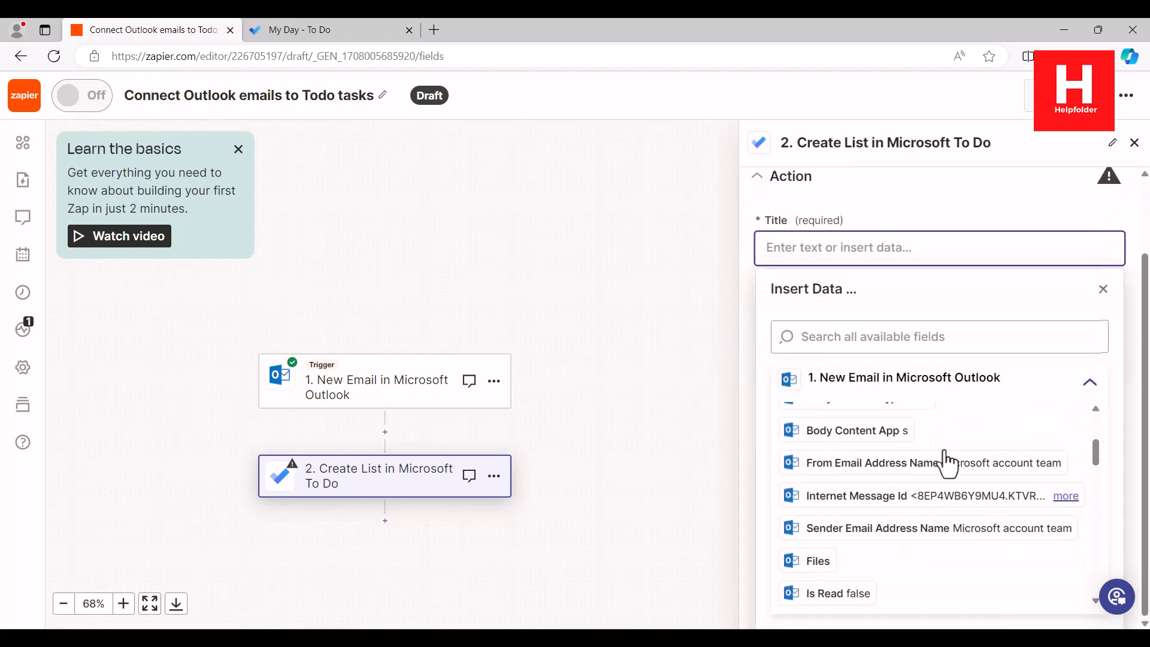
{"action": "scroll", "coordinate": [949, 463], "scroll_direction": "down", "scroll_amount": 6}
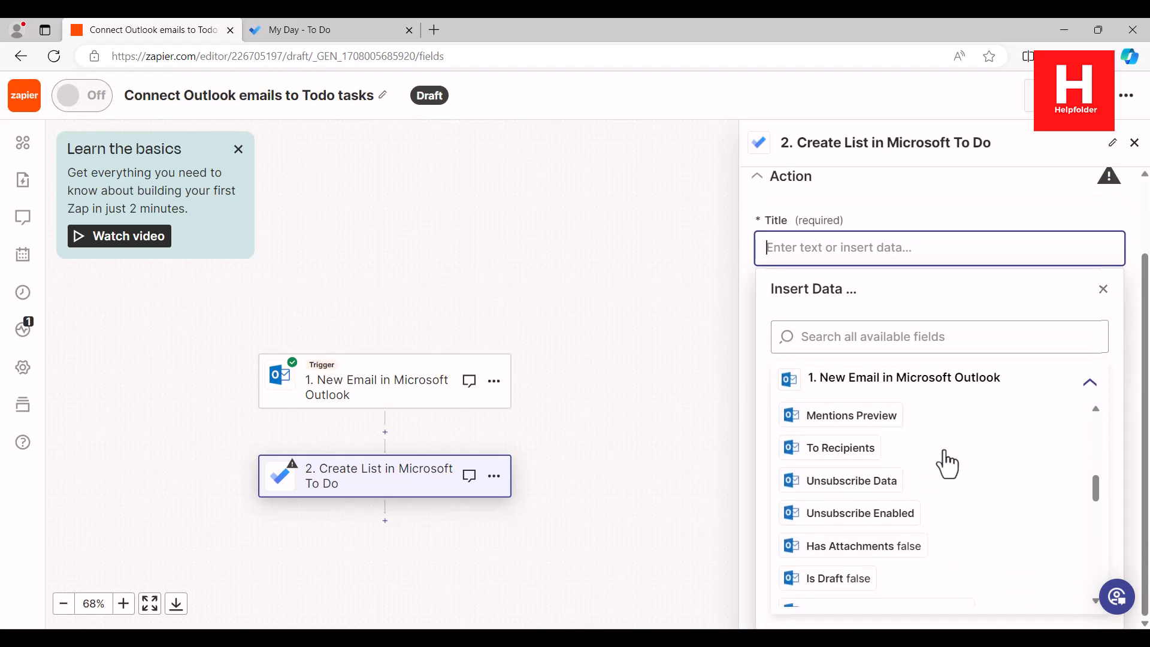
{"action": "scroll", "coordinate": [949, 463], "scroll_direction": "up", "scroll_amount": 6}
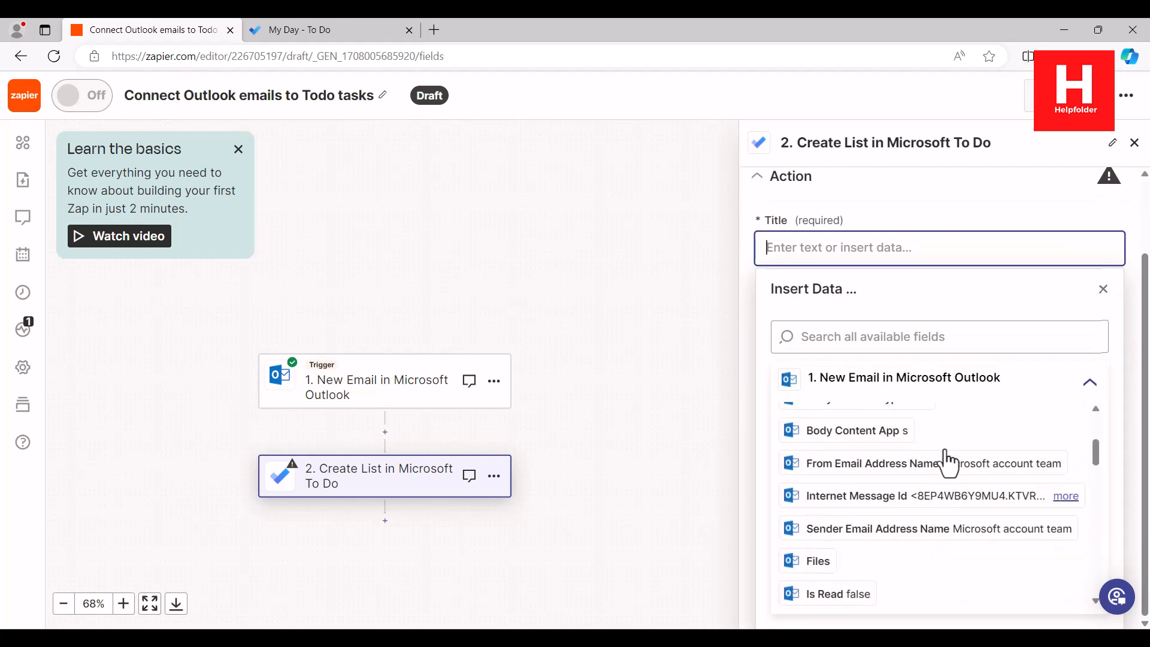
{"action": "scroll", "coordinate": [948, 463], "scroll_direction": "down", "scroll_amount": 5}
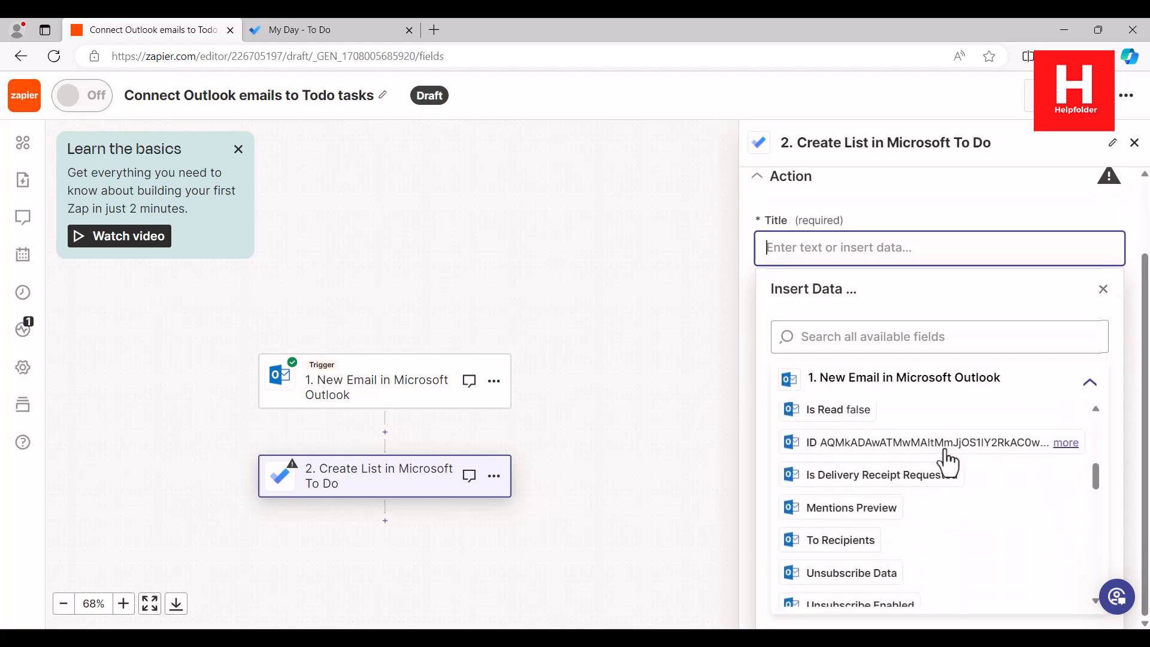
{"action": "scroll", "coordinate": [948, 463], "scroll_direction": "down", "scroll_amount": 5}
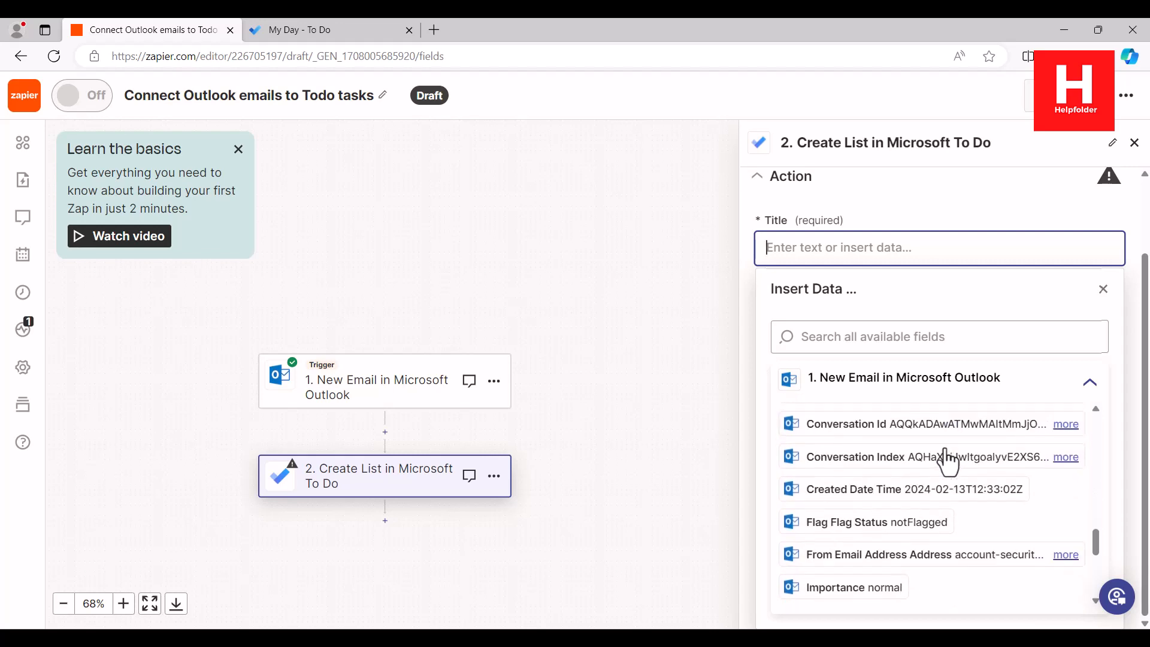
{"action": "scroll", "coordinate": [949, 463], "scroll_direction": "down", "scroll_amount": 5}
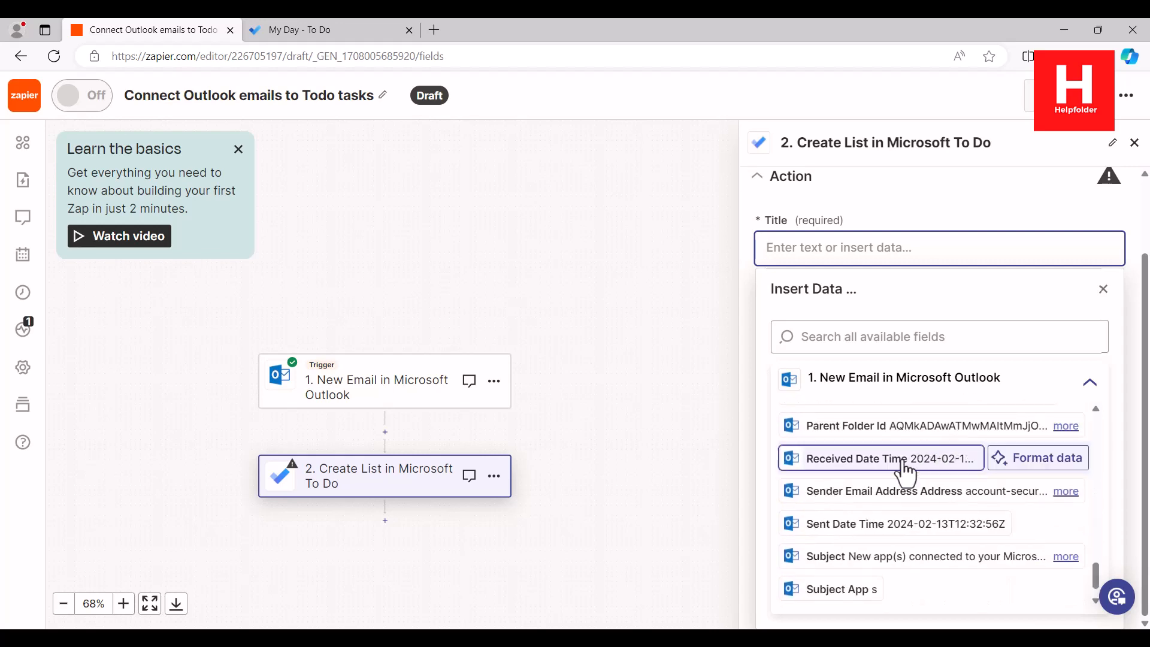
{"action": "left_click", "coordinate": [875, 557]}
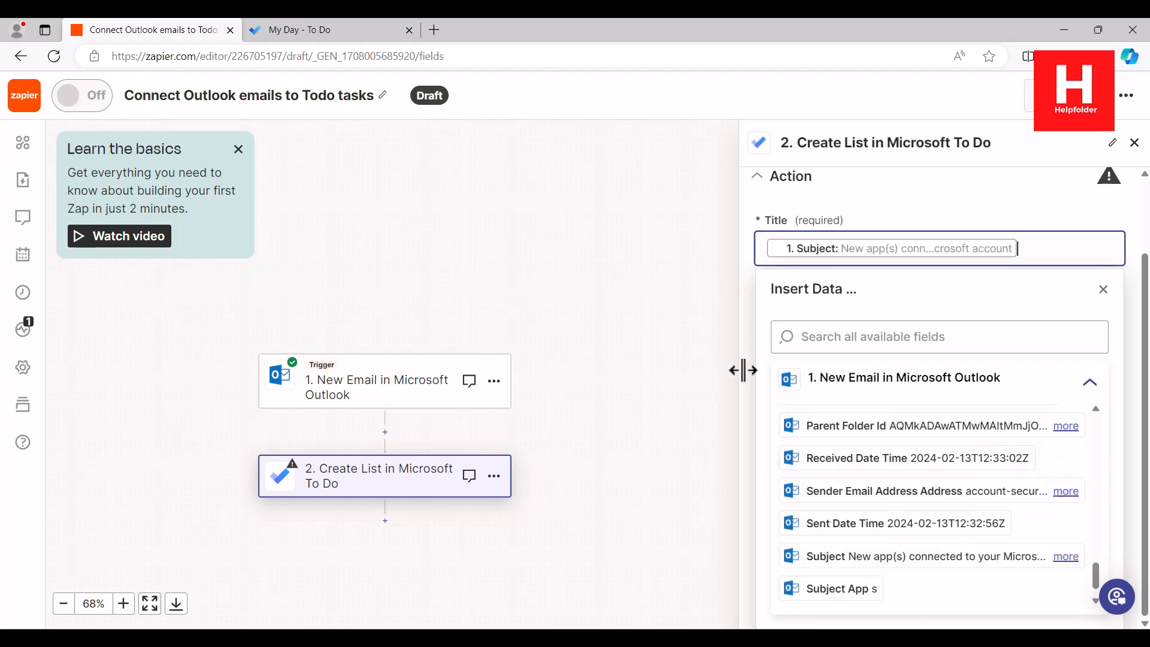
{"action": "left_click", "coordinate": [1034, 196]}
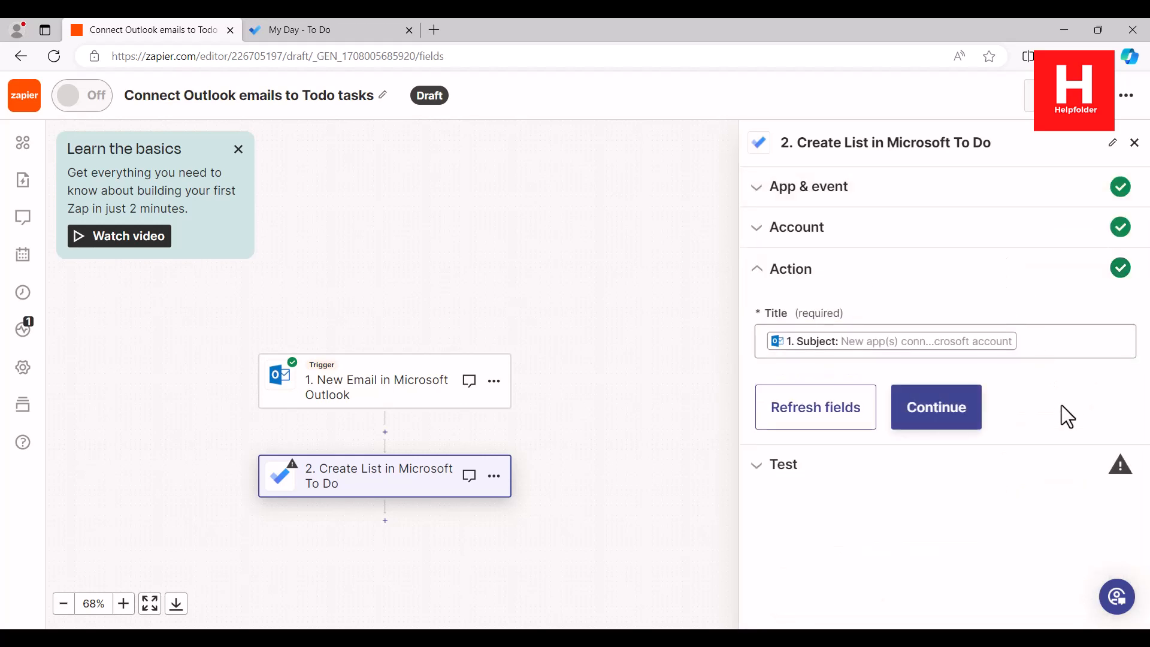
{"action": "left_click", "coordinate": [973, 409]}
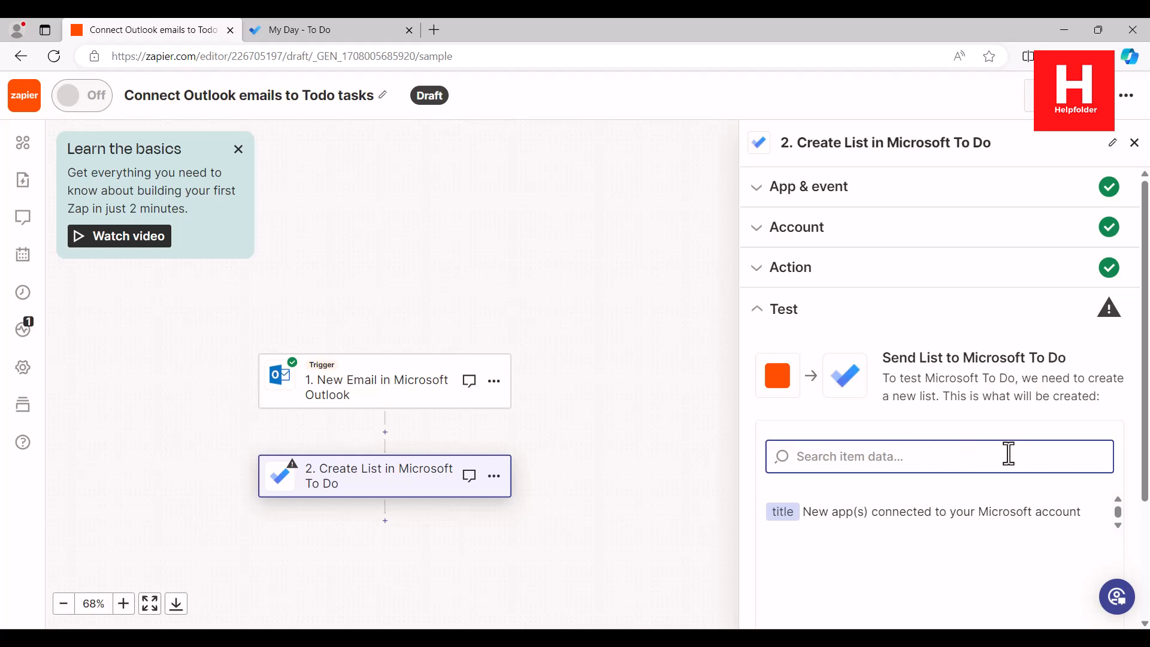
Step: Test the Create List action by sending the sample list to Microsoft To Do and publish the Zap
{"action": "scroll", "coordinate": [1004, 448], "scroll_direction": "down", "scroll_amount": 3}
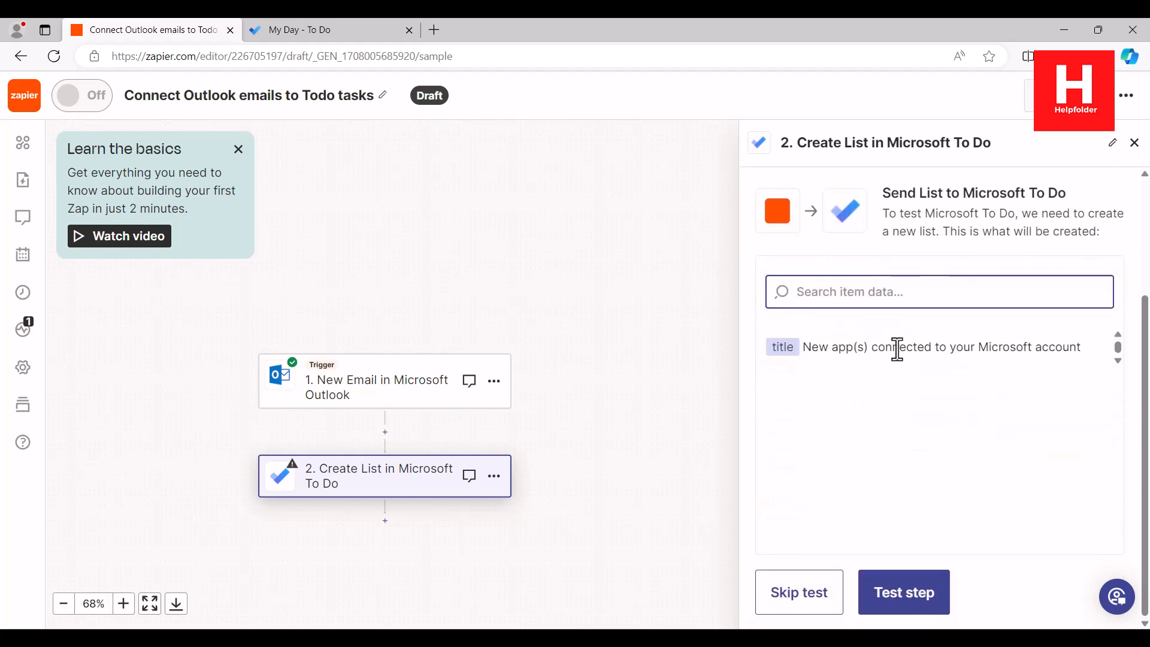
{"action": "left_click", "coordinate": [323, 29]}
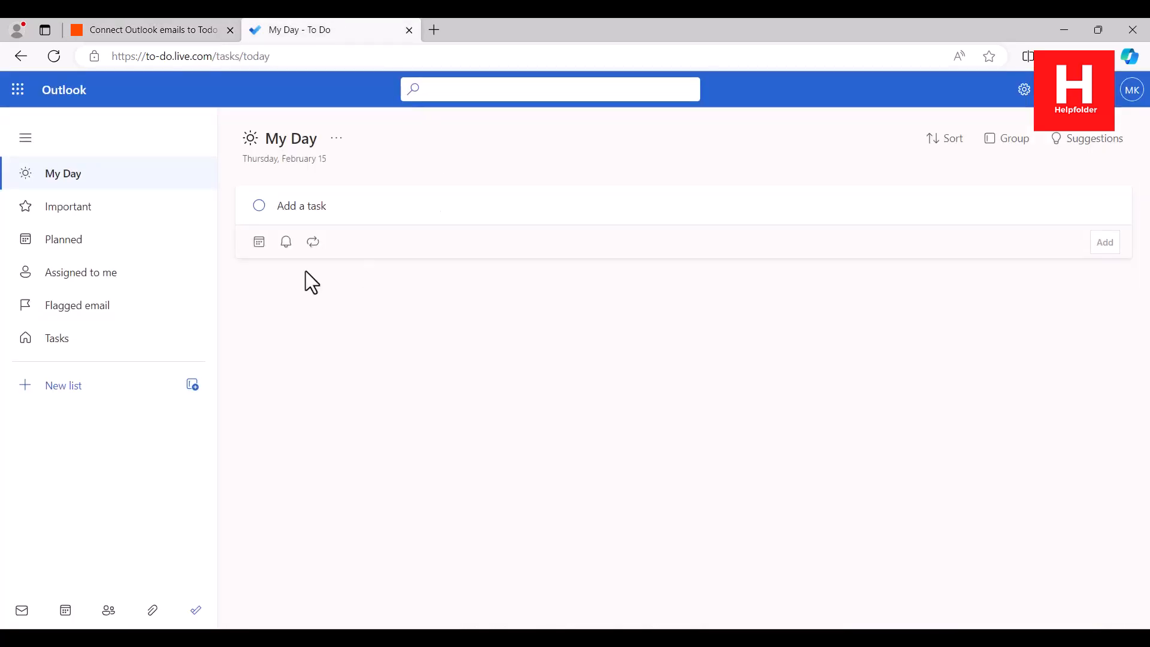
{"action": "left_click", "coordinate": [169, 33]}
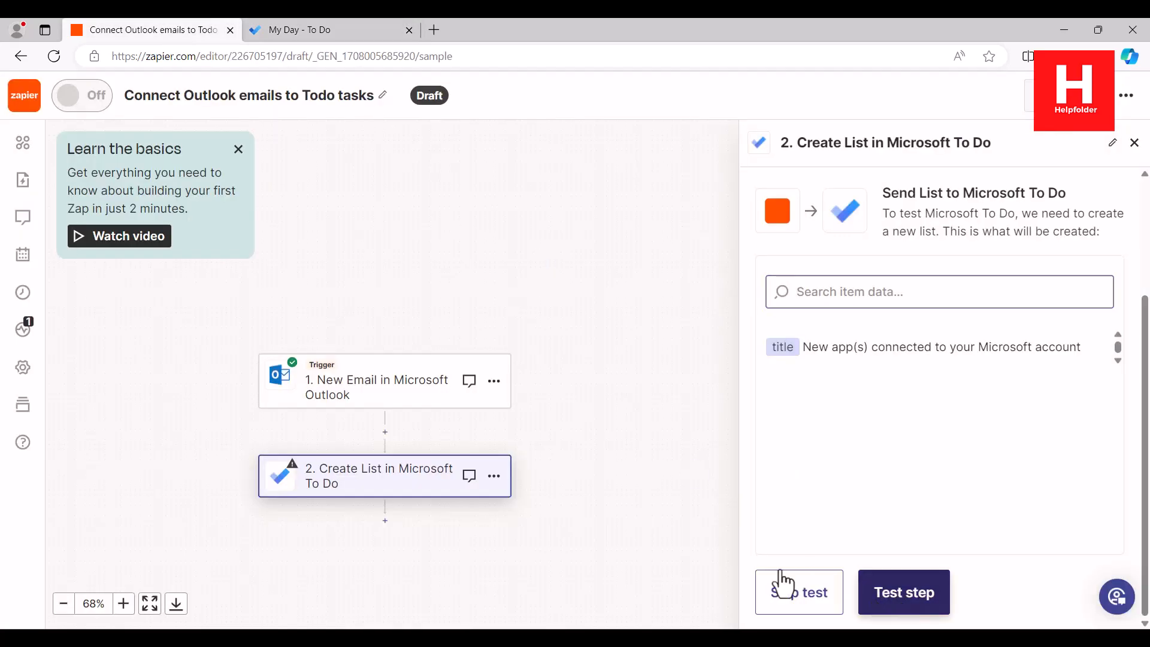
{"action": "left_click", "coordinate": [902, 593]}
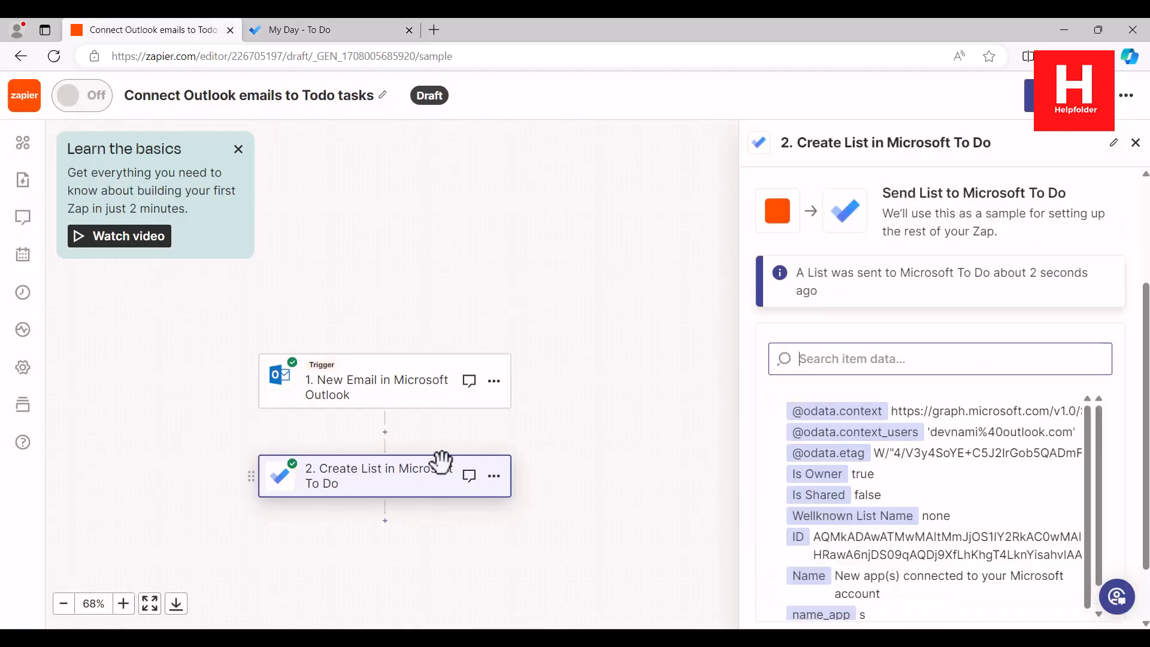
{"action": "scroll", "coordinate": [1116, 479], "scroll_direction": "down", "scroll_amount": 1}
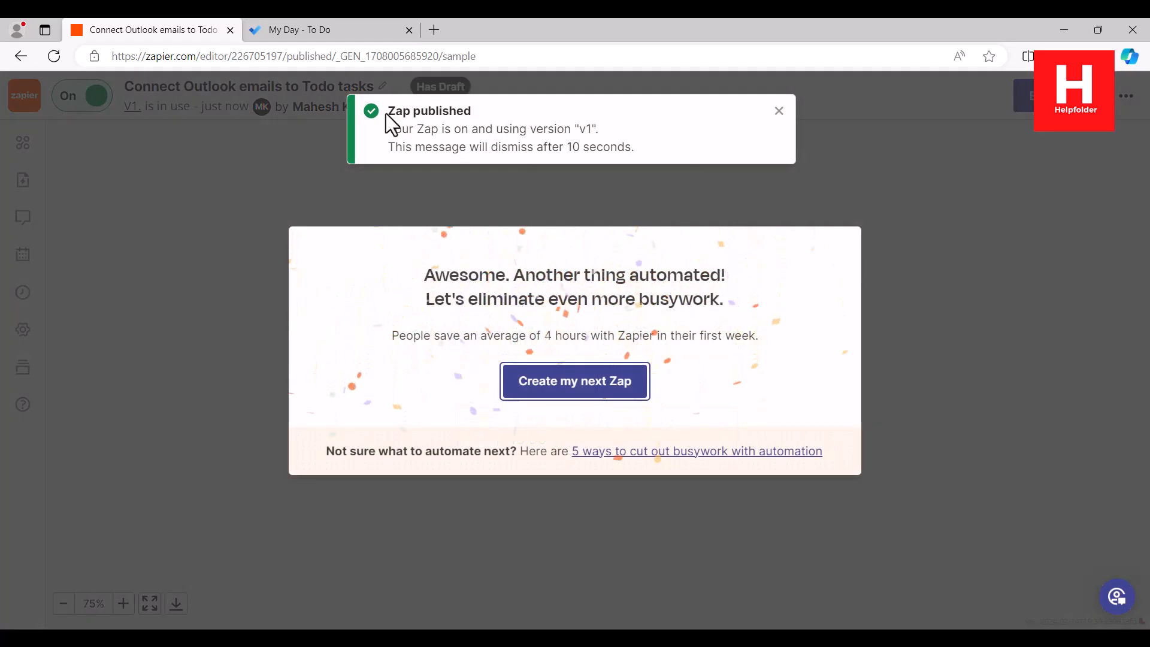
Step: Switch to Microsoft To Do, reload it and open the new list named after the Outlook email's subject
{"action": "left_click", "coordinate": [322, 31]}
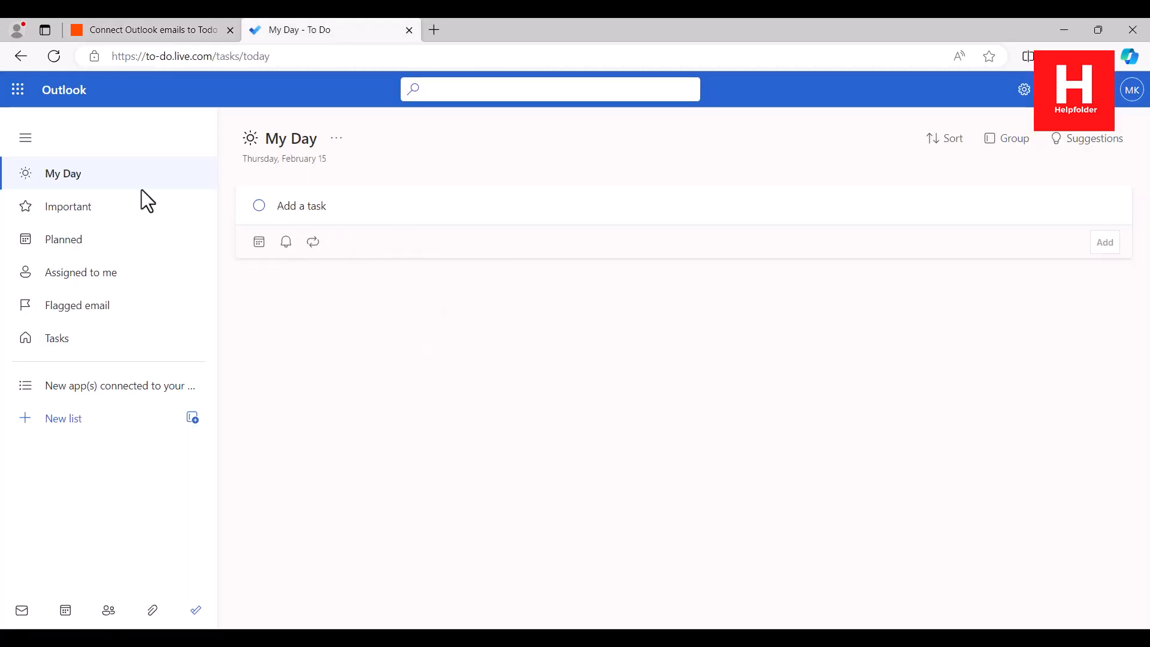
{"action": "left_click", "coordinate": [54, 56]}
{"action": "left_click", "coordinate": [100, 345]}
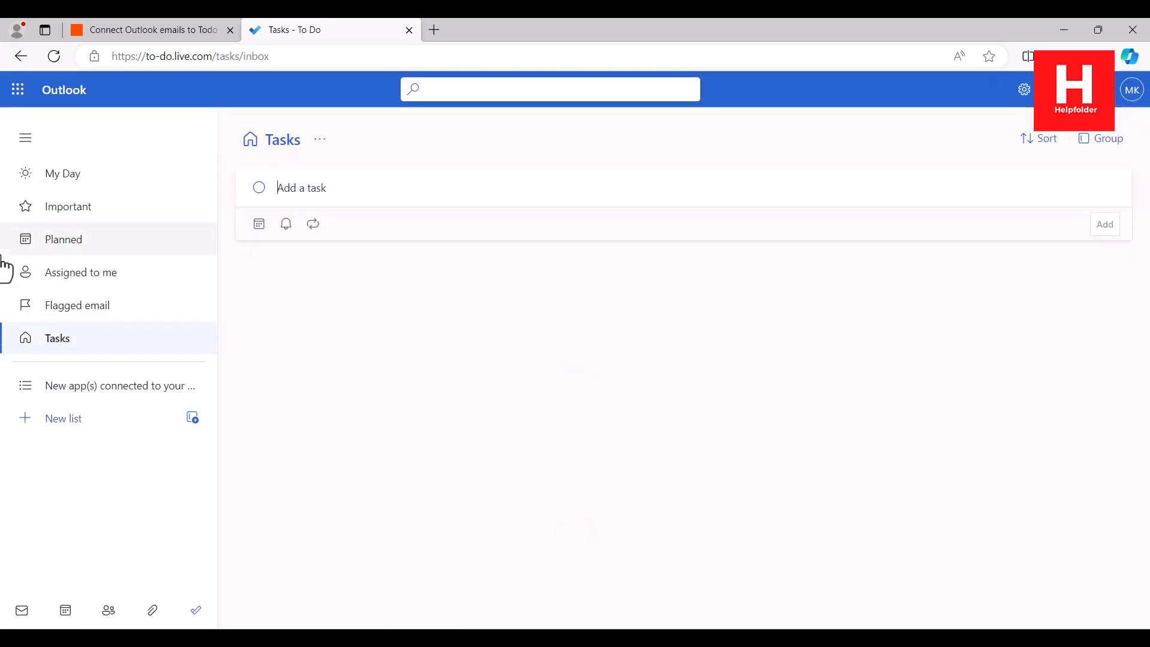
{"action": "left_click", "coordinate": [377, 285]}
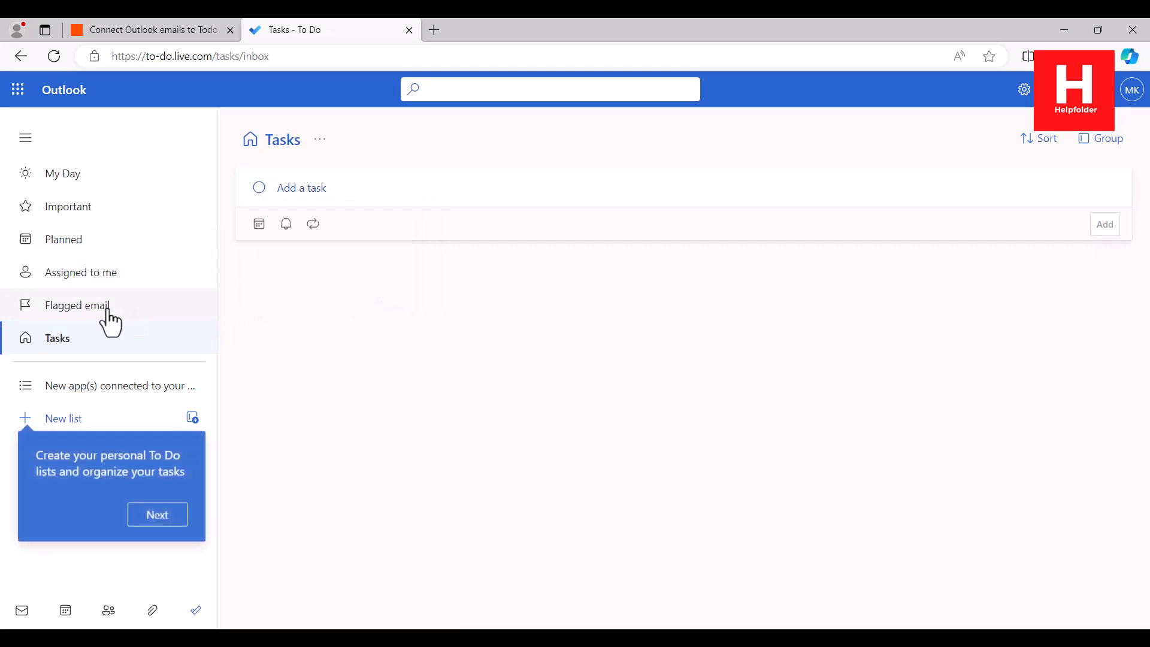
{"action": "left_click", "coordinate": [161, 519]}
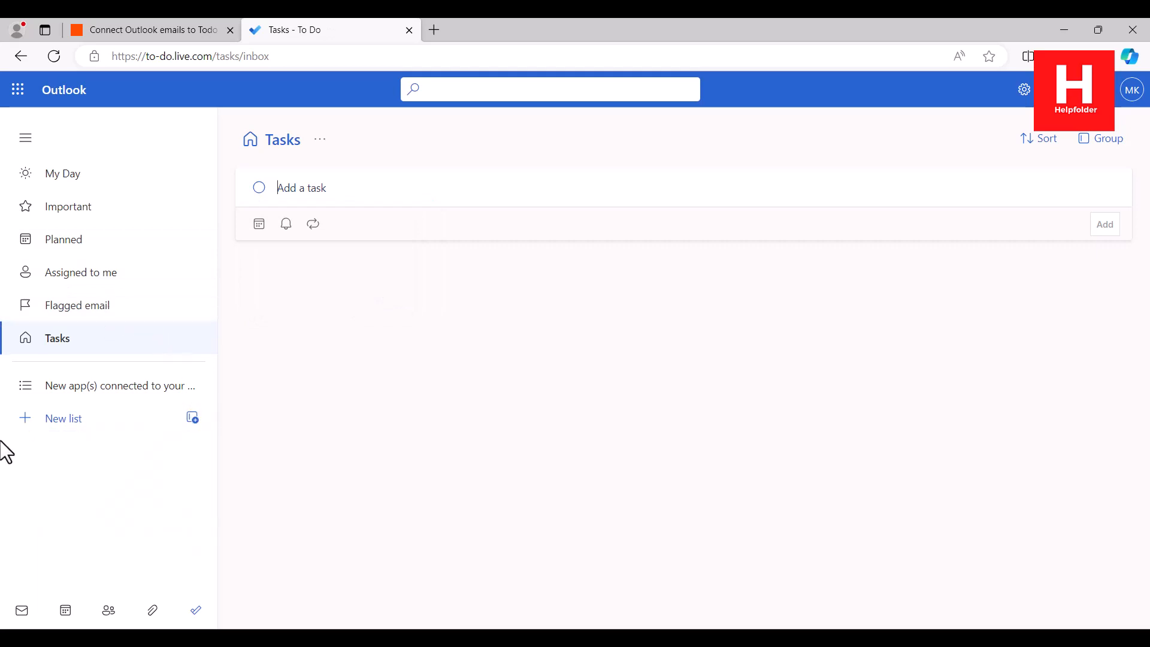
{"action": "left_click", "coordinate": [84, 388]}
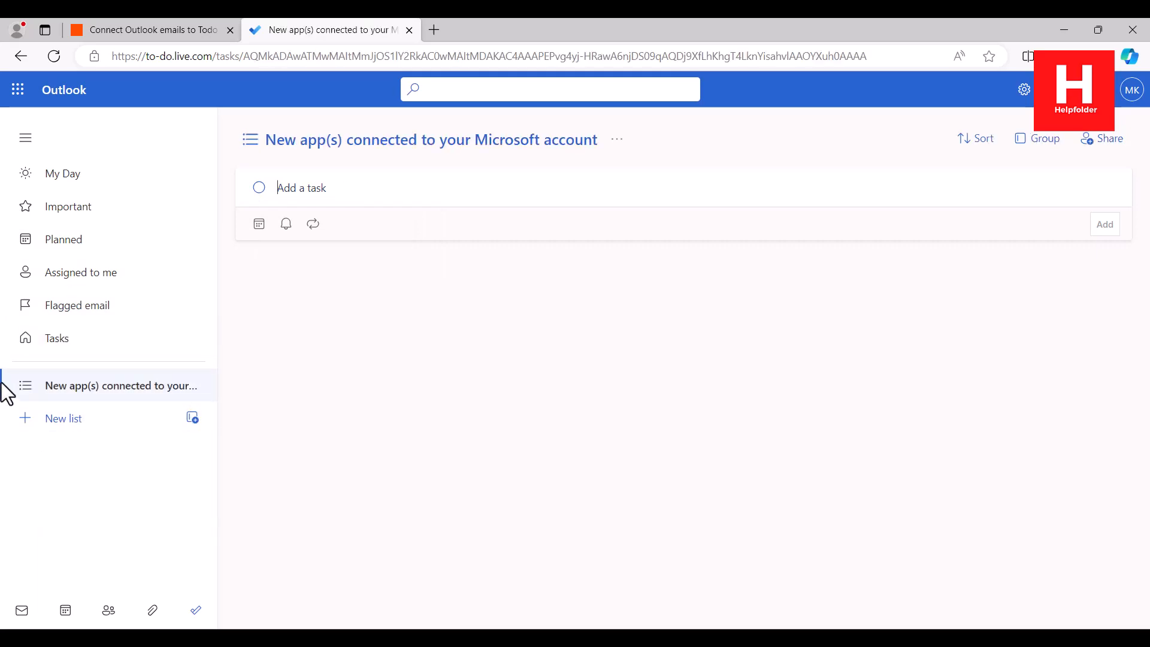
Step: Check the My Day, Important, Planned, Assigned to me, Flagged email and Tasks views for created items
{"action": "left_click", "coordinate": [211, 173]}
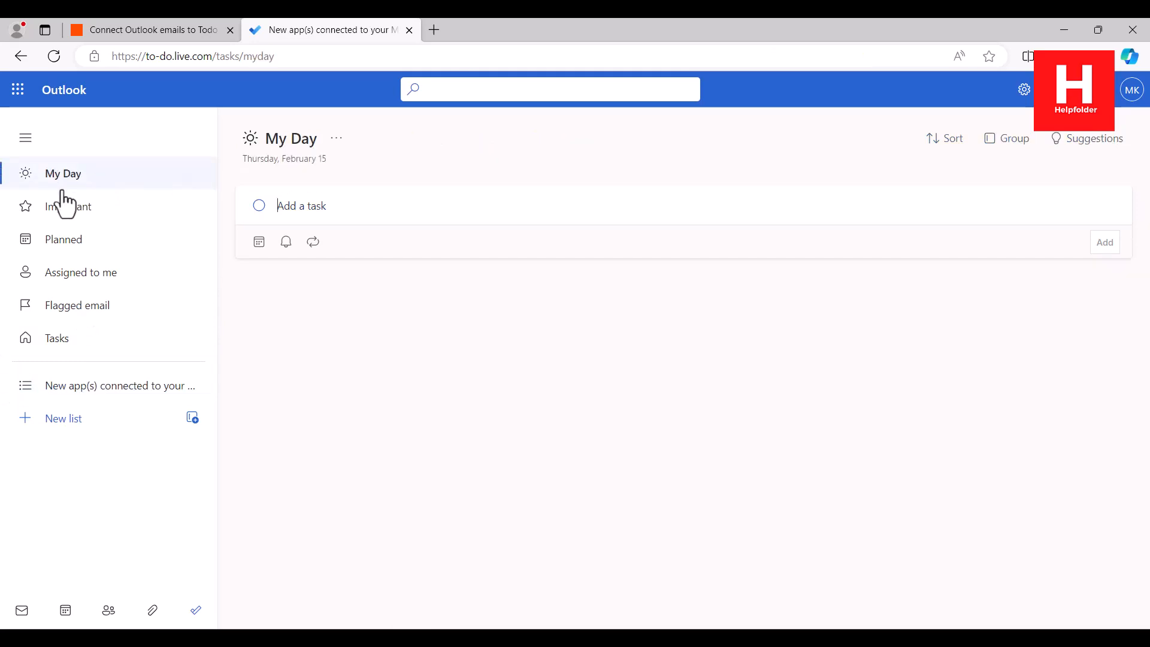
{"action": "left_click", "coordinate": [65, 204]}
{"action": "left_click", "coordinate": [103, 242]}
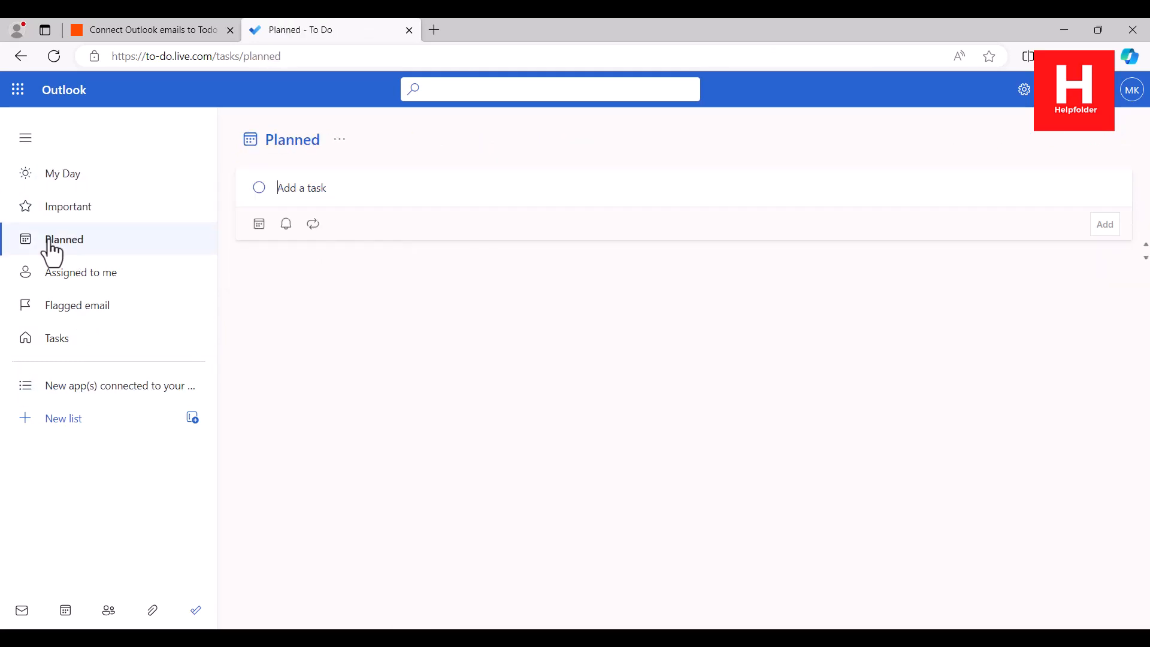
{"action": "left_click", "coordinate": [77, 279]}
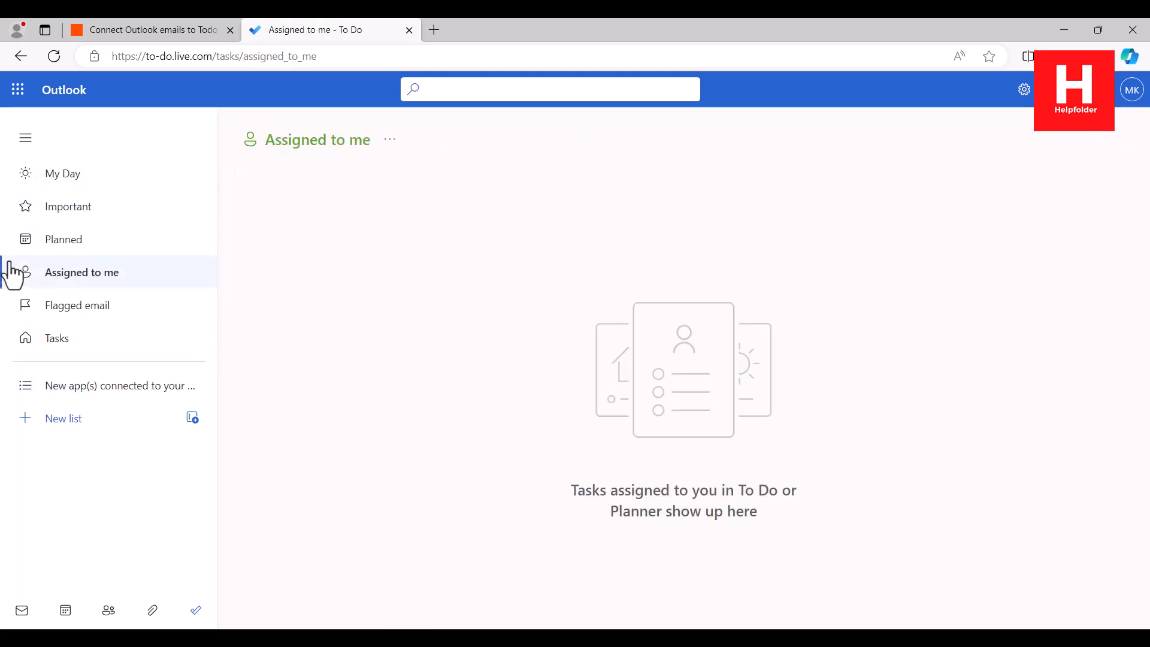
{"action": "left_click", "coordinate": [89, 323]}
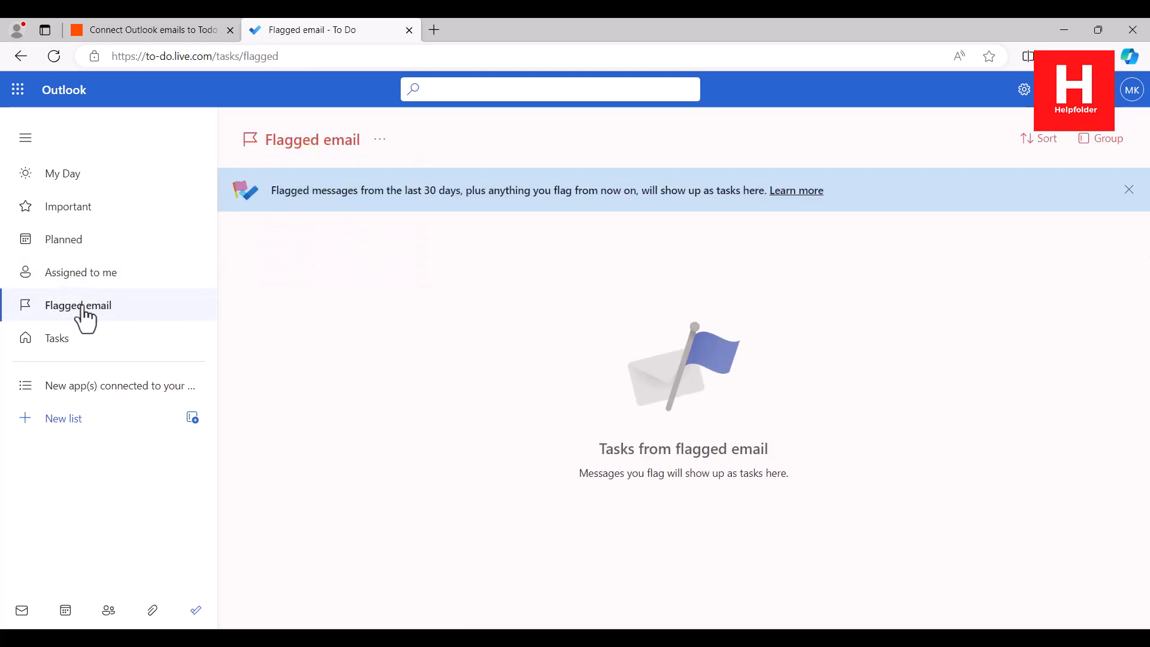
{"action": "left_click", "coordinate": [79, 339]}
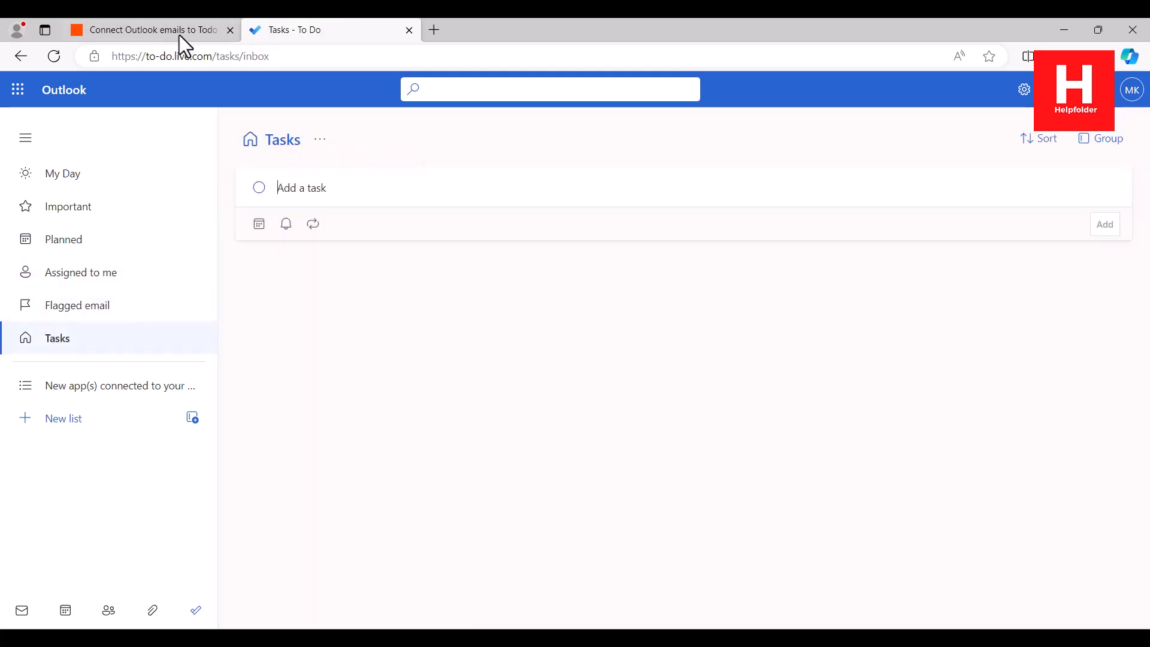
Step: Return to the published Zap in Zapier and dismiss the dialog offering to create the next Zap
{"action": "left_click", "coordinate": [172, 29]}
{"action": "left_click_drag", "start_coordinate": [393, 336], "coordinate": [606, 259]}
{"action": "left_click", "coordinate": [696, 341]}
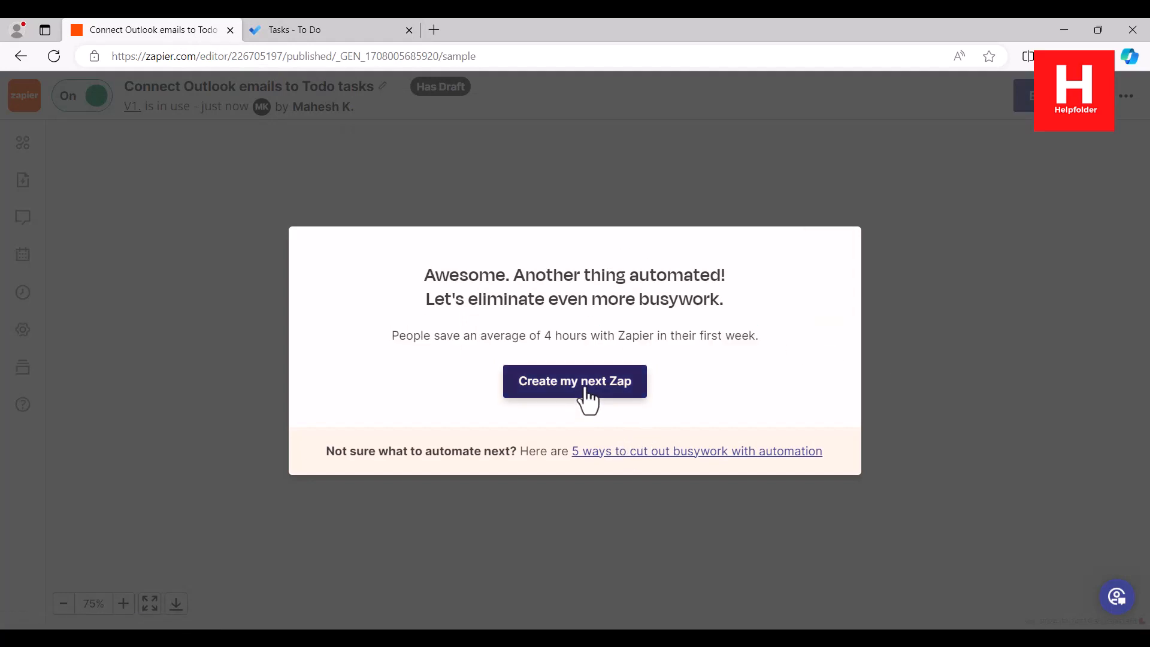
{"action": "left_click", "coordinate": [406, 144]}
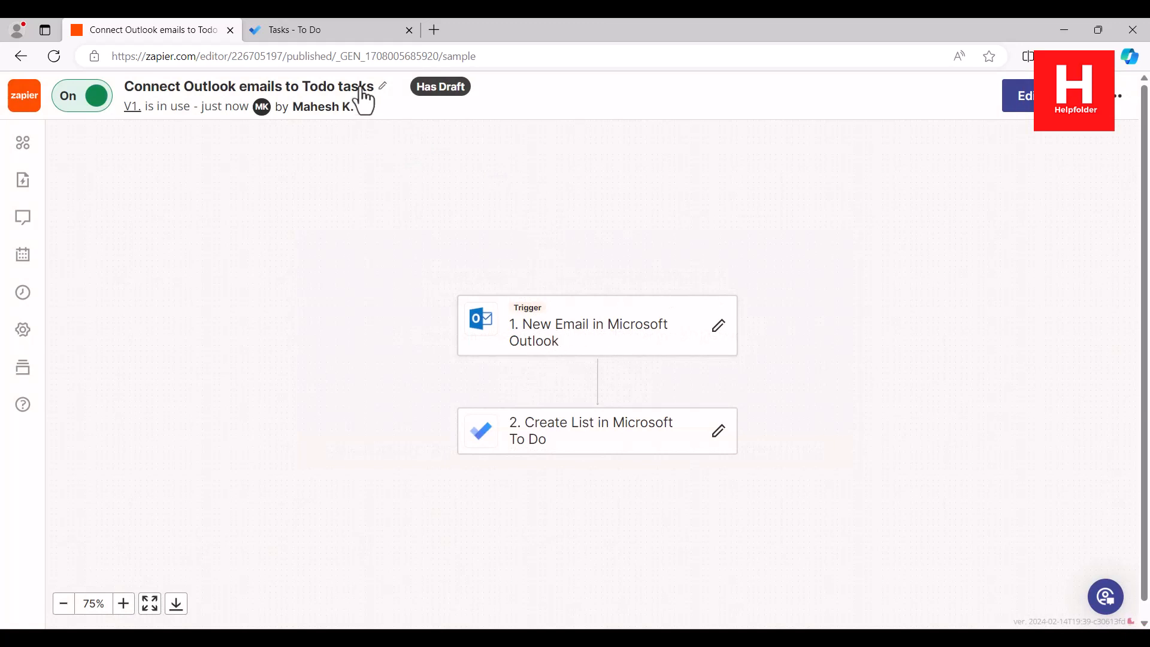
Step: Open outlook.com in a new browser tab and compare its inbox with the Microsoft To Do tasks
{"action": "left_click", "coordinate": [324, 26]}
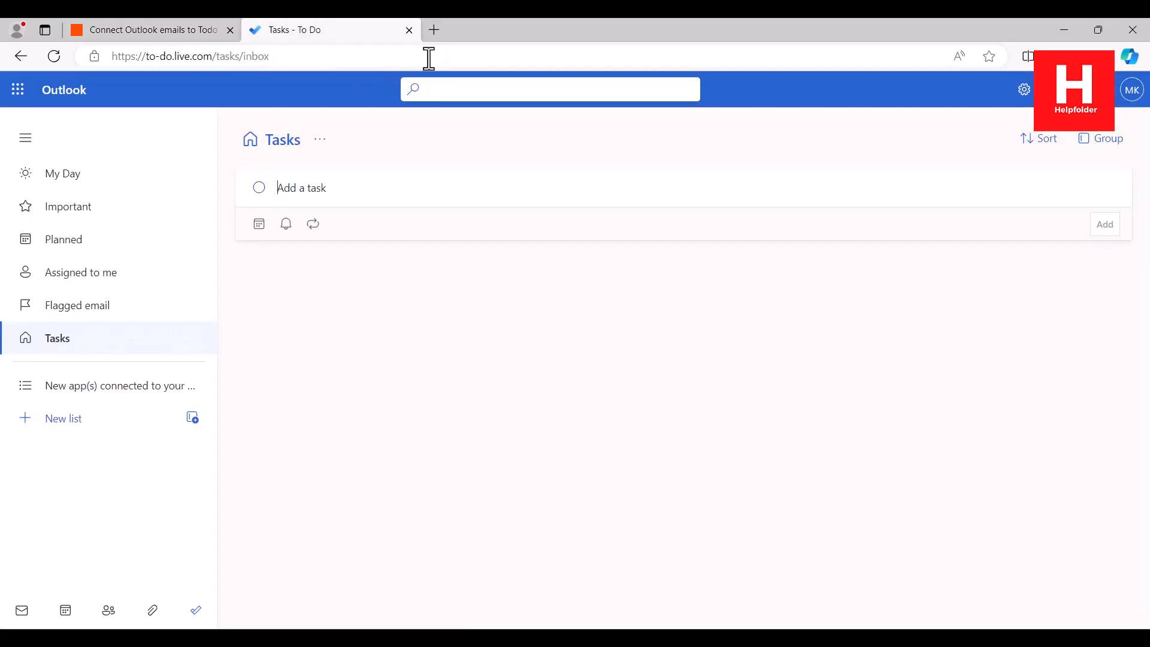
{"action": "left_click", "coordinate": [434, 30]}
{"action": "type", "text": "outlook.co"}
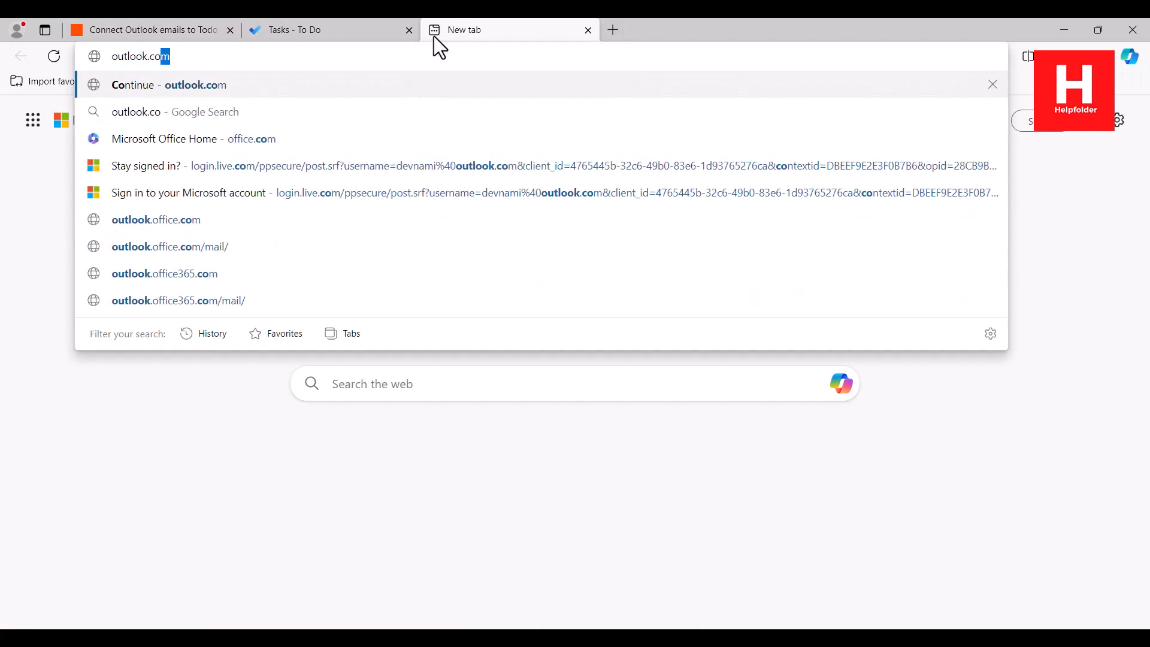
{"action": "key", "text": "Return"}
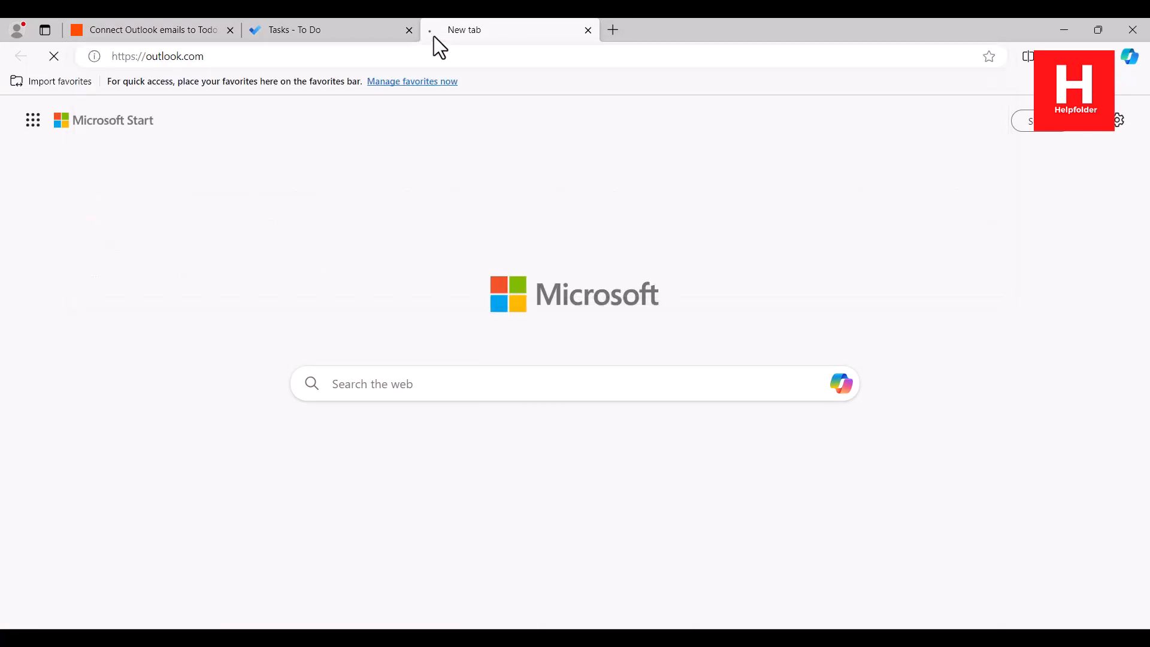
{"action": "left_click", "coordinate": [346, 36]}
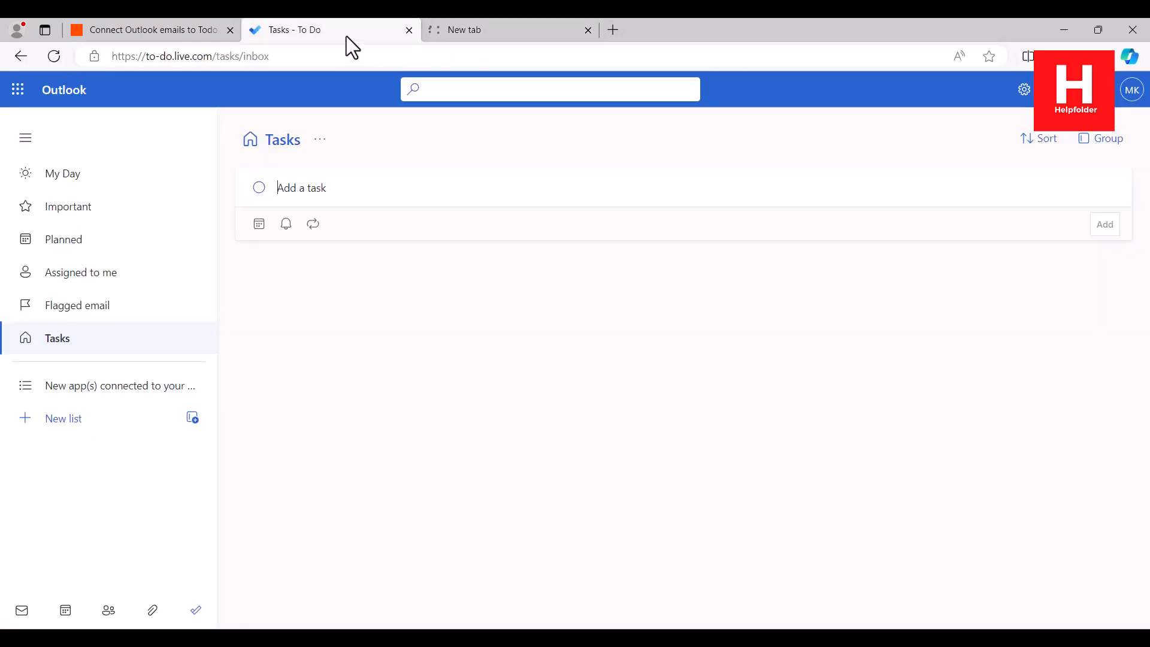
{"action": "left_click", "coordinate": [498, 33]}
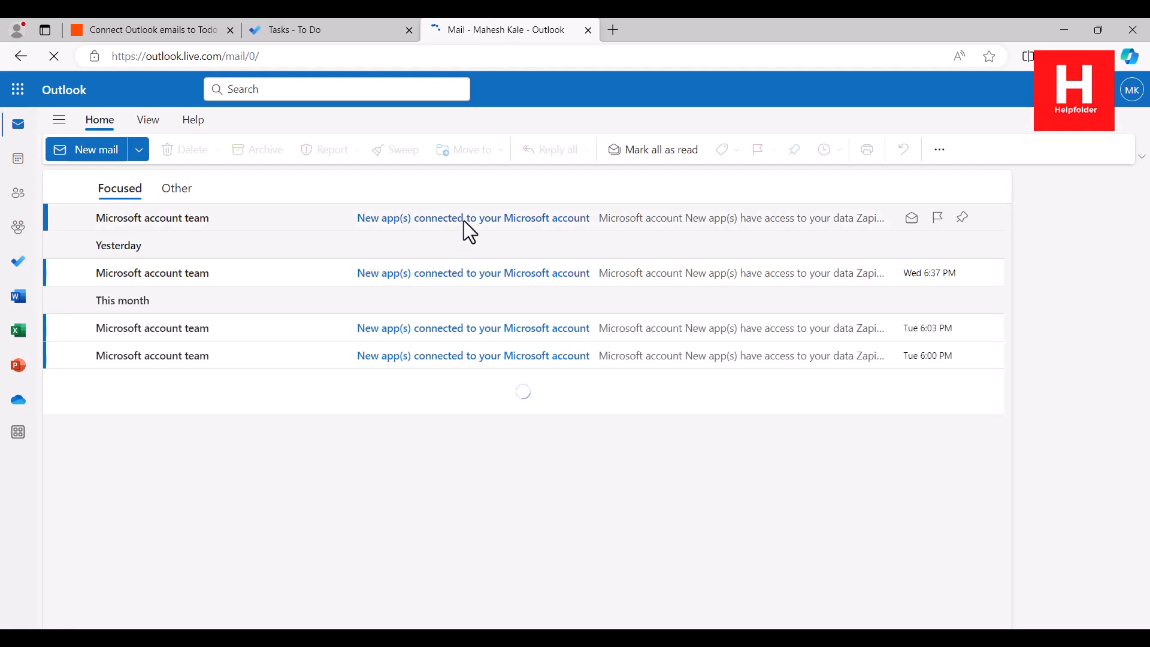
{"action": "left_click", "coordinate": [314, 27]}
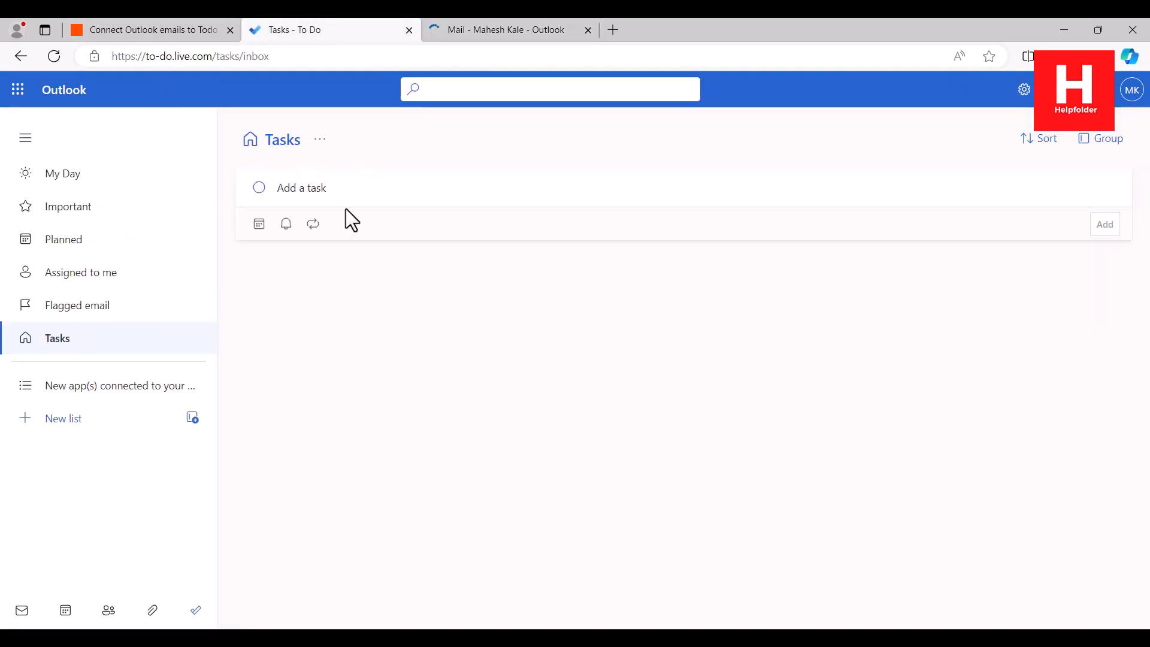
Step: Return to Zapier, edit the Outlook trigger in the existing draft, and continue with Shared Inbox left empty
{"action": "left_click", "coordinate": [181, 35]}
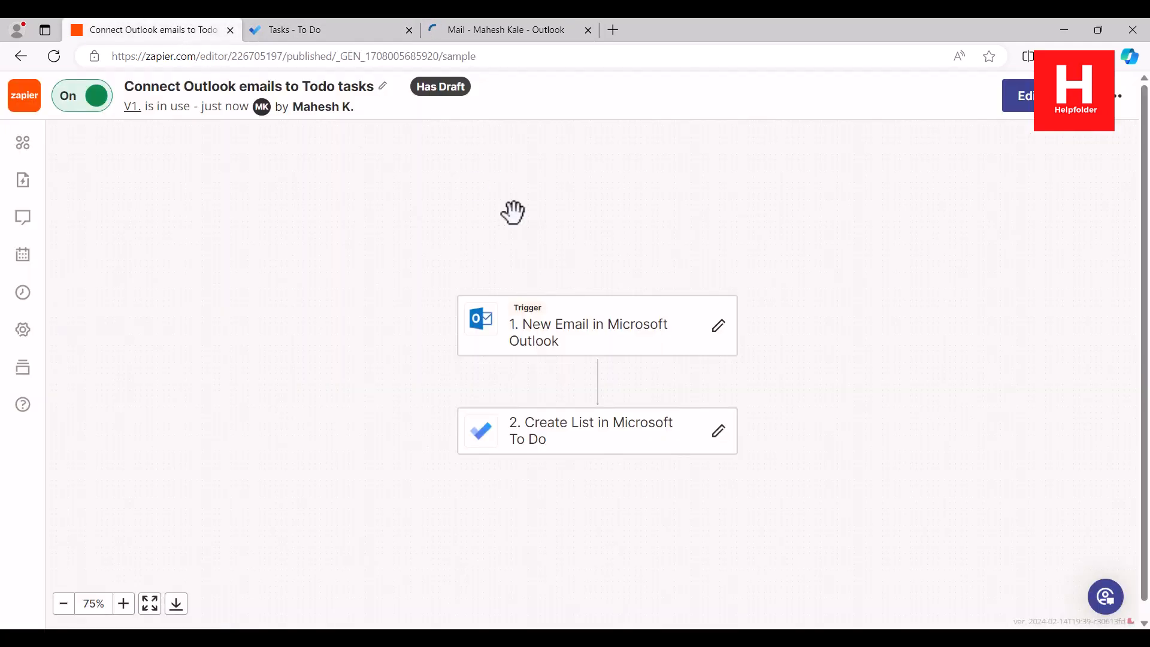
{"action": "left_click", "coordinate": [717, 331]}
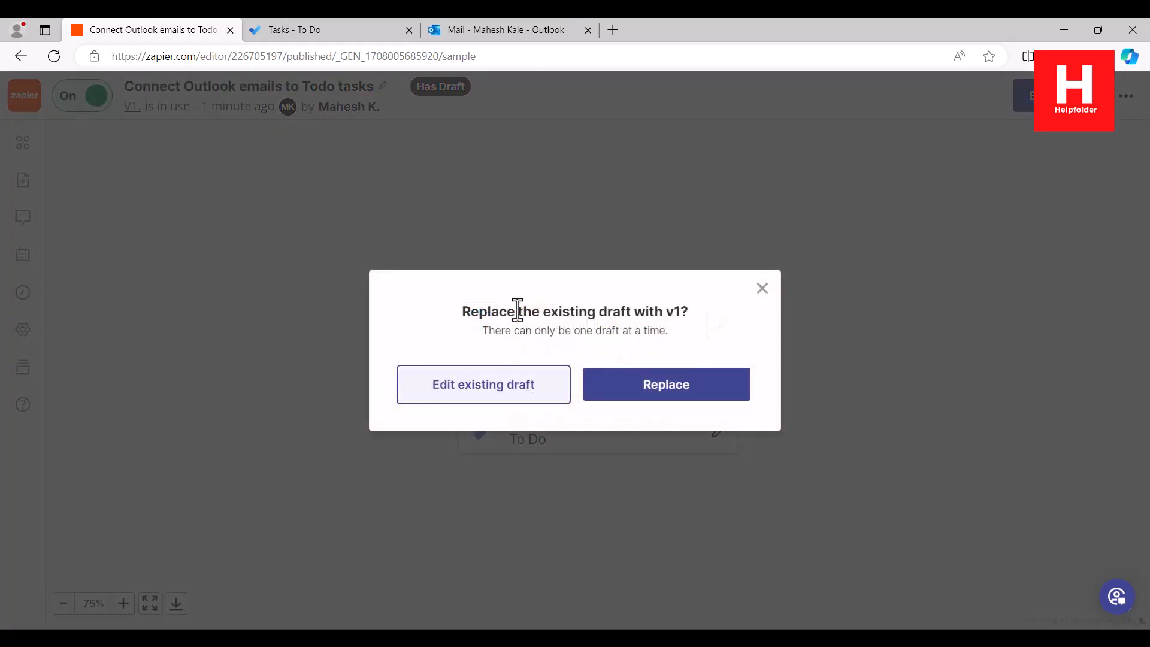
{"action": "left_click", "coordinate": [498, 397]}
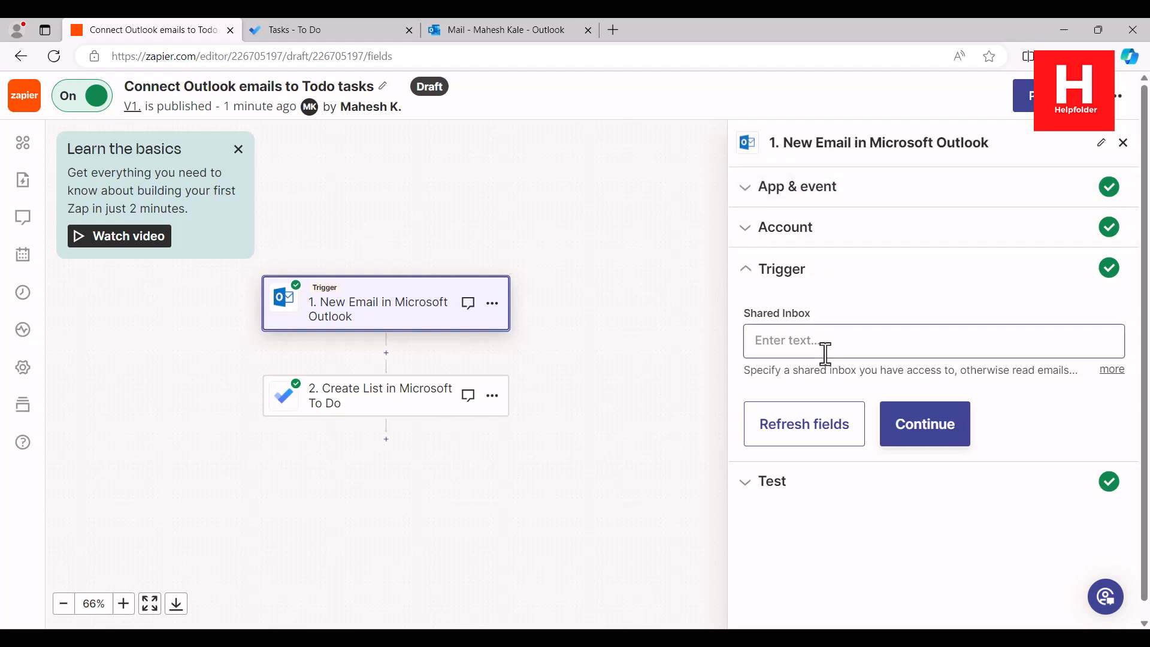
{"action": "left_click", "coordinate": [801, 340]}
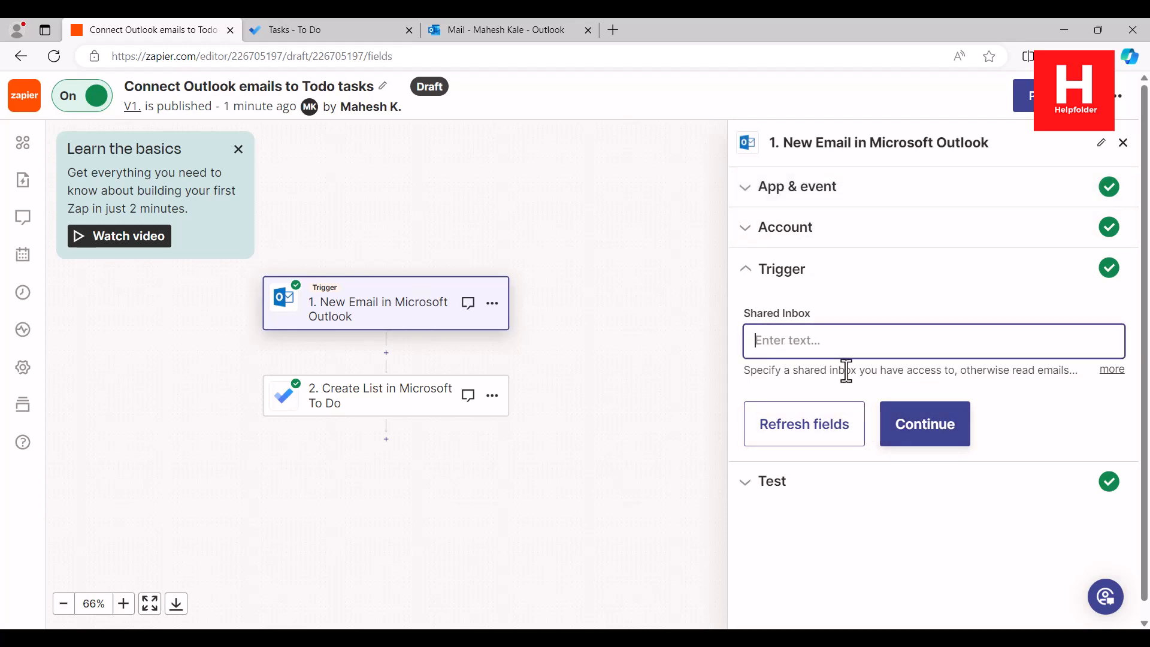
{"action": "left_click", "coordinate": [931, 430]}
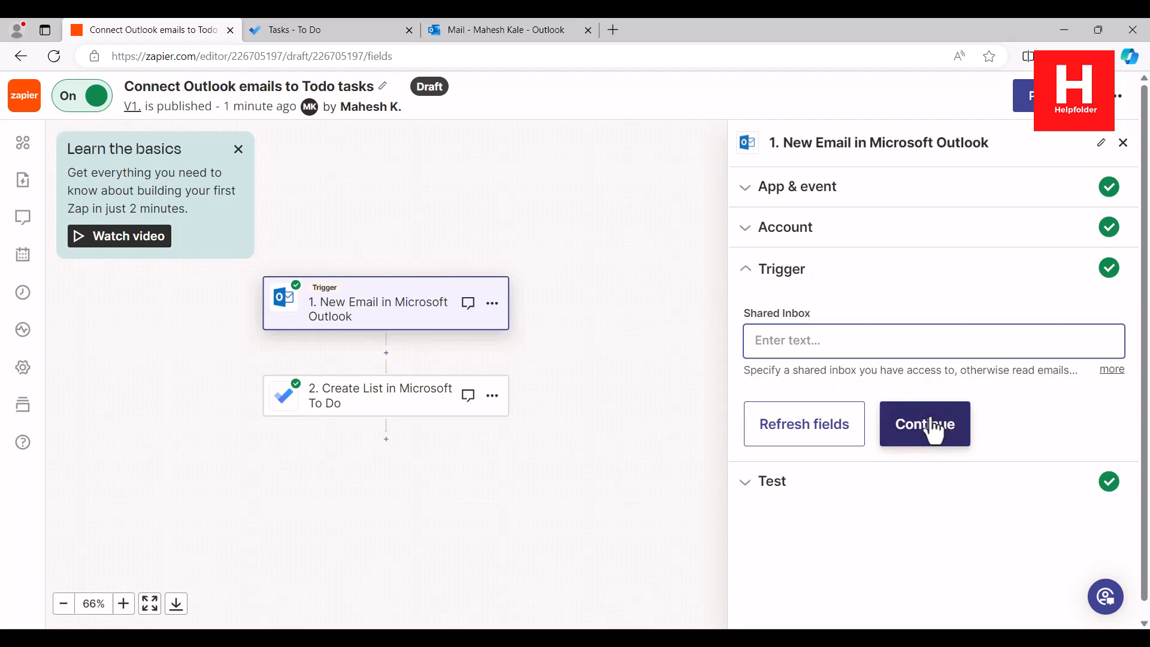
Step: Select the Email A test record for the draft's Outlook trigger and continue to the To Do action
{"action": "scroll", "coordinate": [953, 411], "scroll_direction": "down", "scroll_amount": 3}
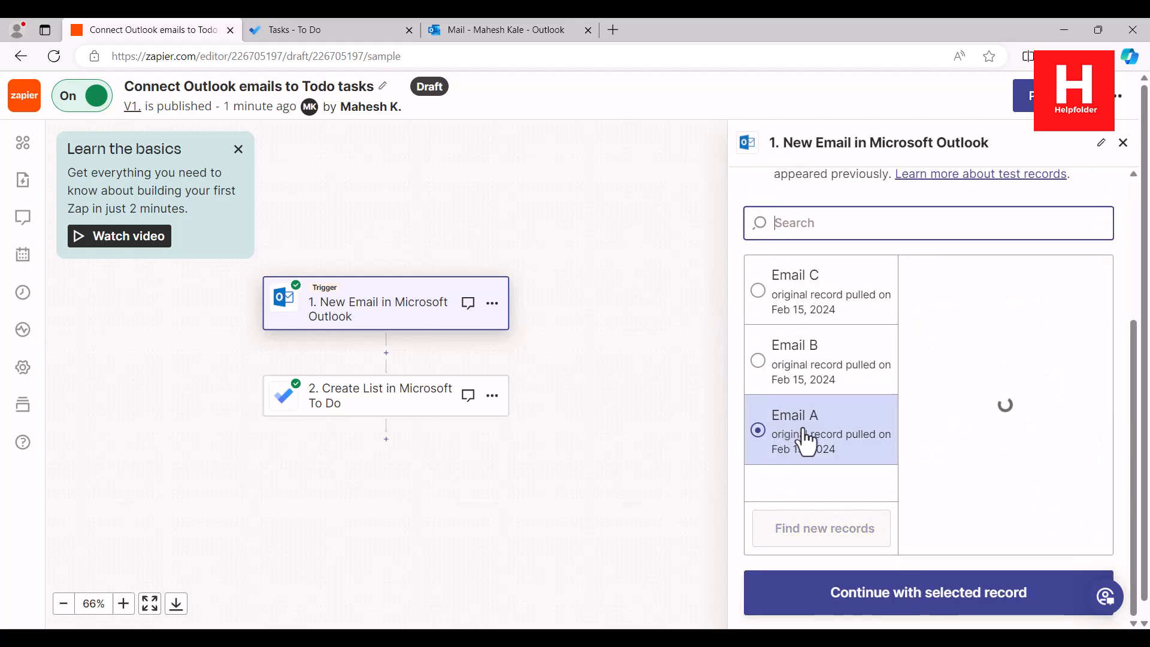
{"action": "scroll", "coordinate": [1009, 419], "scroll_direction": "down", "scroll_amount": 1}
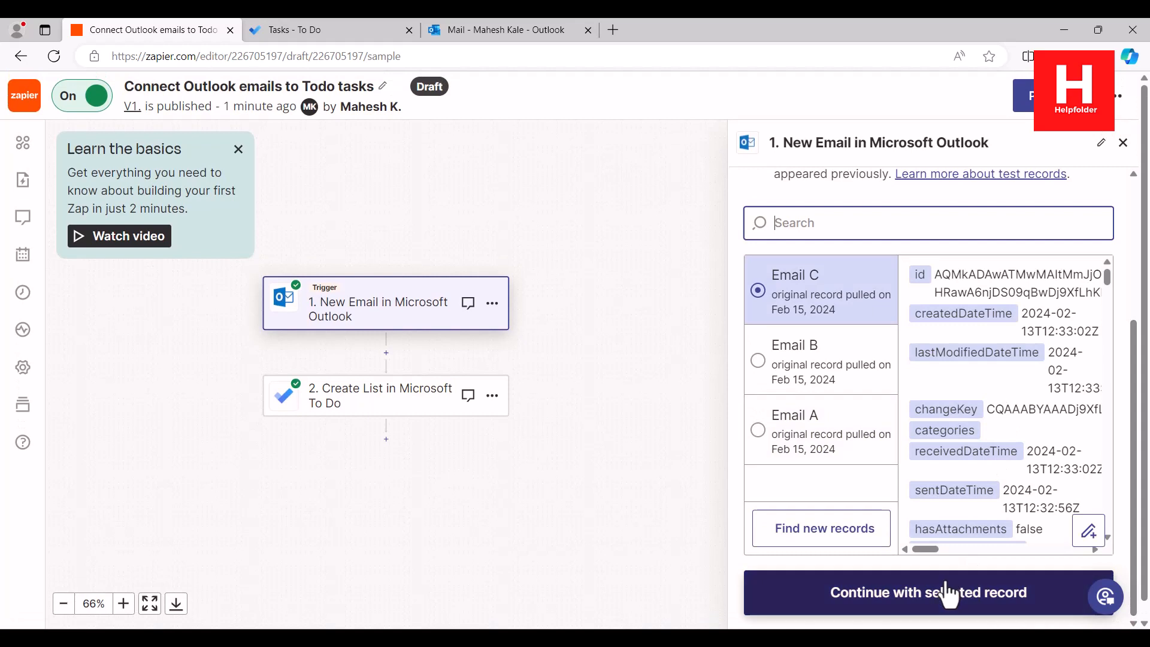
{"action": "left_click", "coordinate": [809, 430]}
{"action": "left_click", "coordinate": [971, 588]}
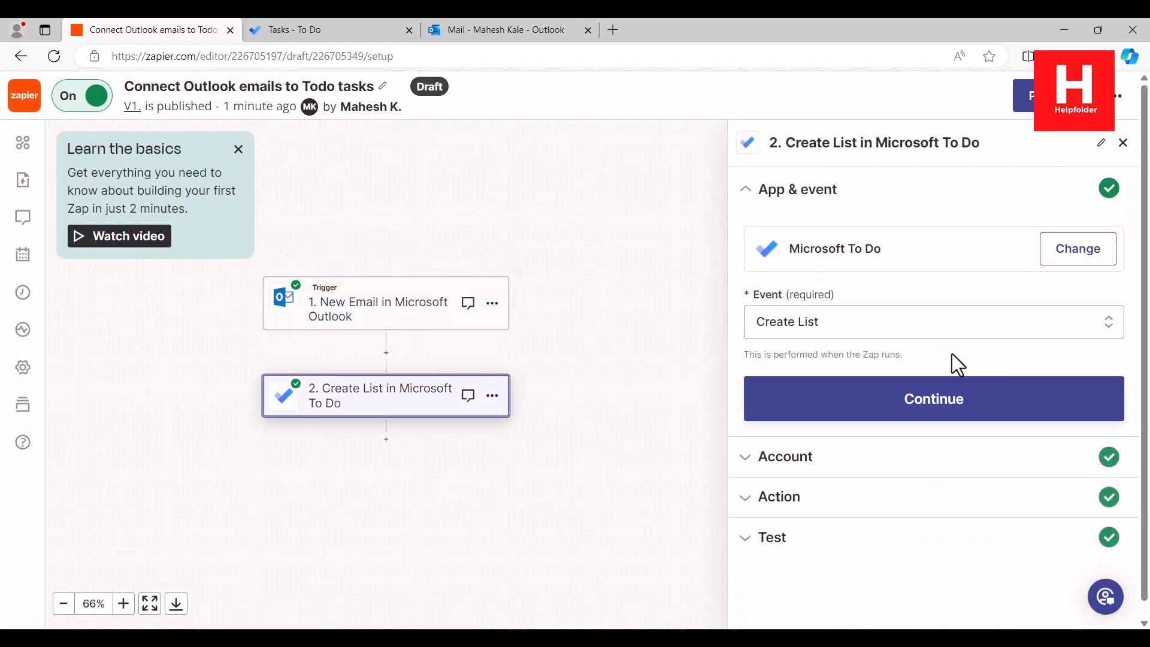
Step: Change the Microsoft To Do action's event to Create Task and continue to its fields with the connected account
{"action": "left_click", "coordinate": [810, 321]}
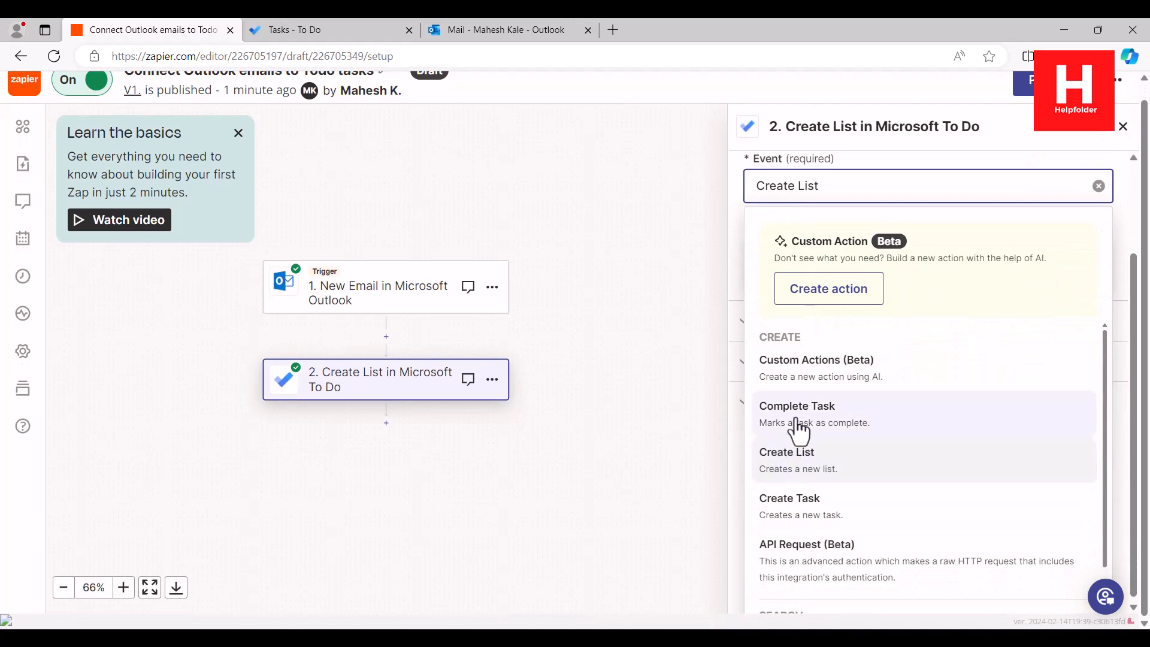
{"action": "left_click", "coordinate": [817, 520]}
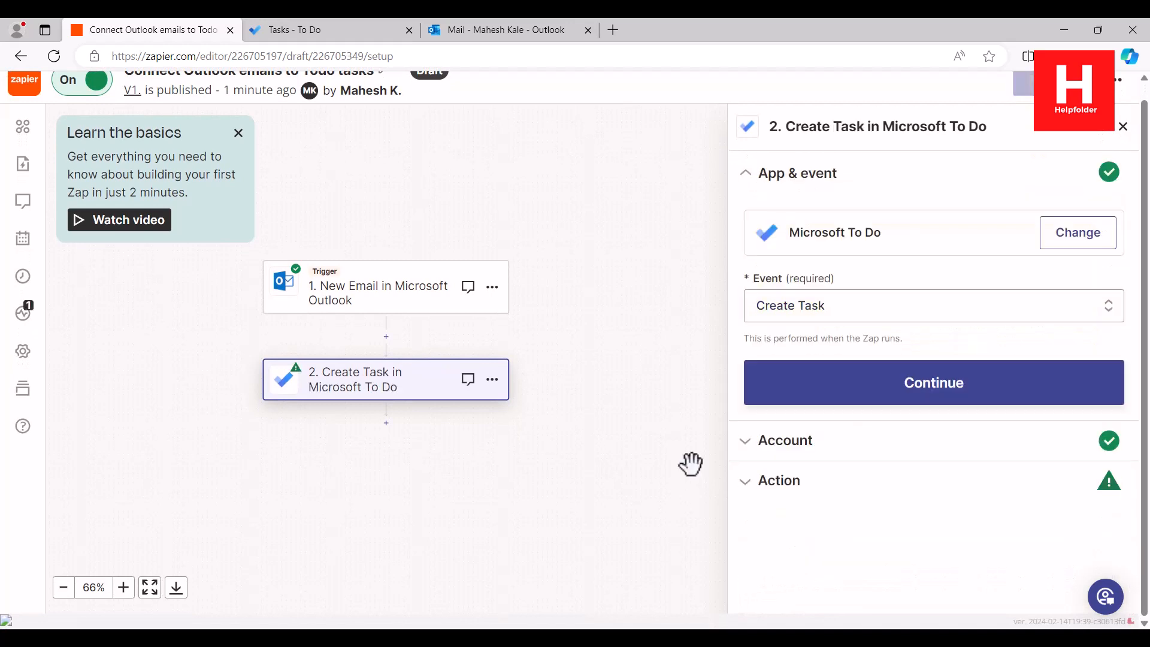
{"action": "left_click", "coordinate": [881, 395]}
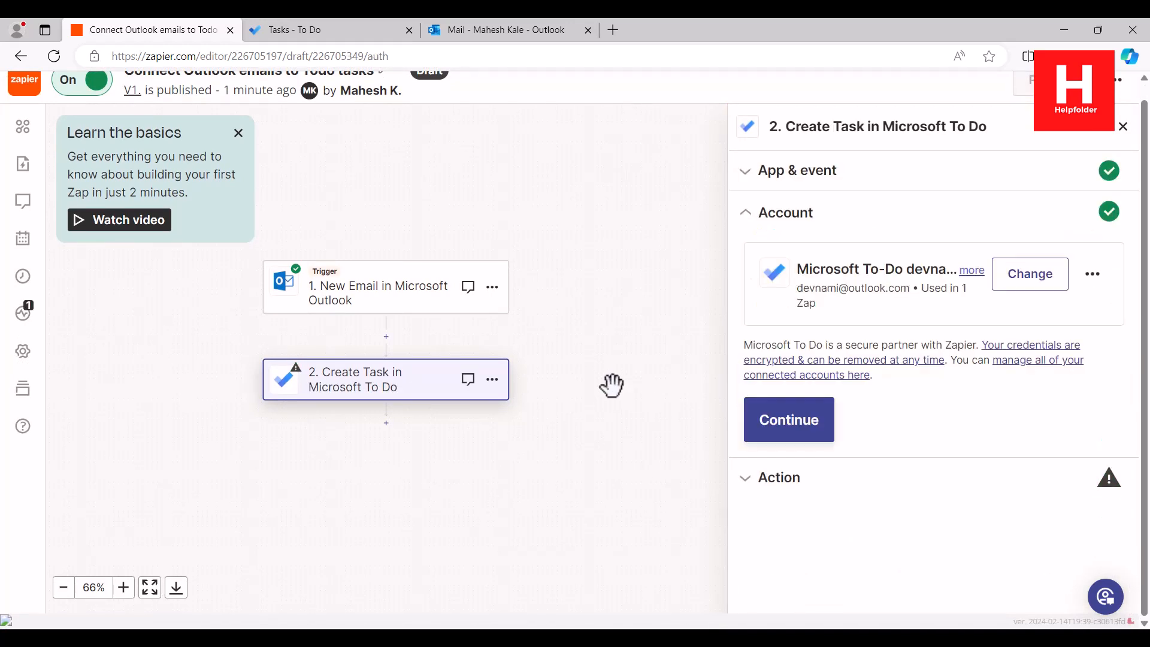
{"action": "left_click", "coordinate": [784, 418]}
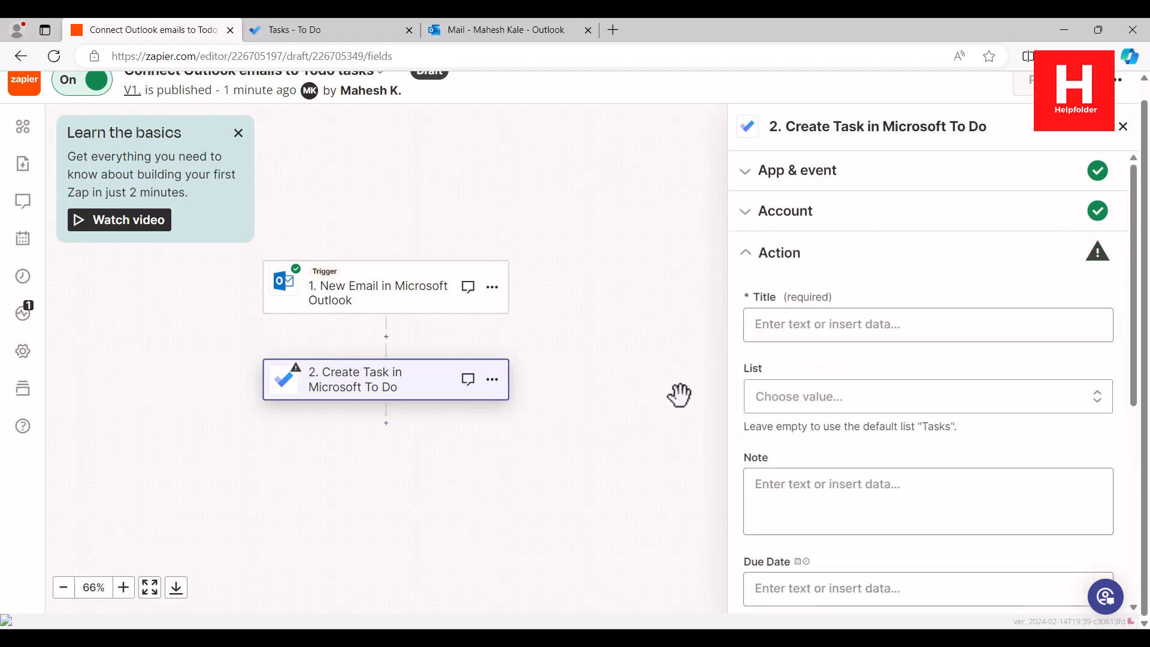
Step: Map the Create Task action's Title to the Subject of the Outlook email
{"action": "left_click", "coordinate": [813, 324]}
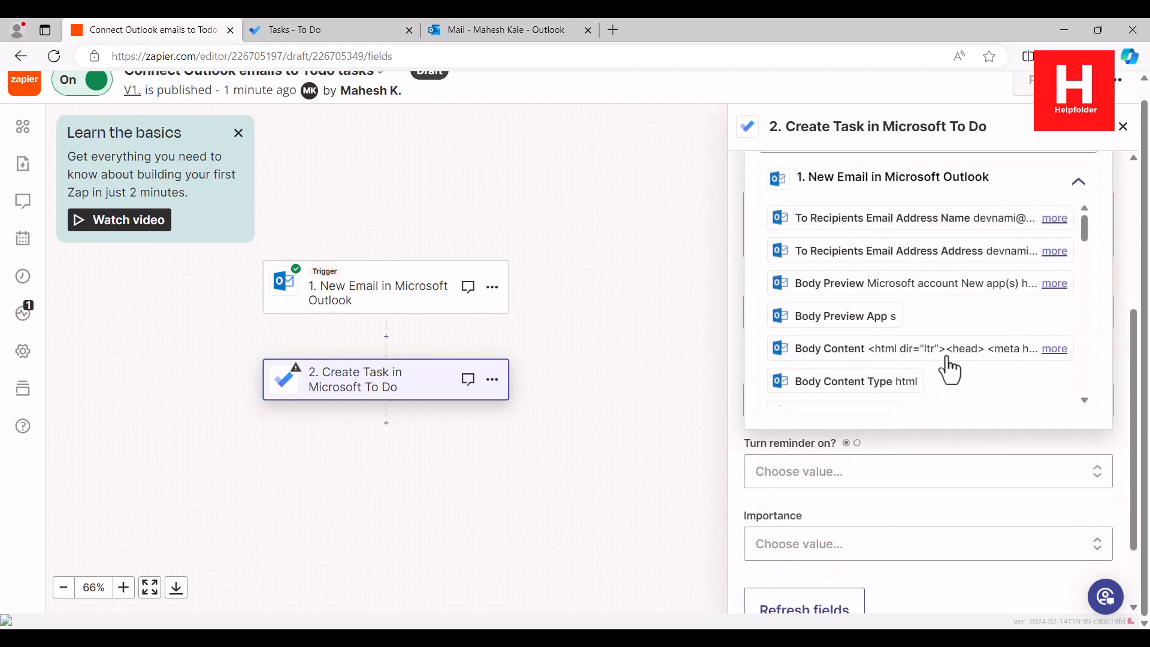
{"action": "left_click_drag", "start_coordinate": [1084, 231], "coordinate": [1073, 384]}
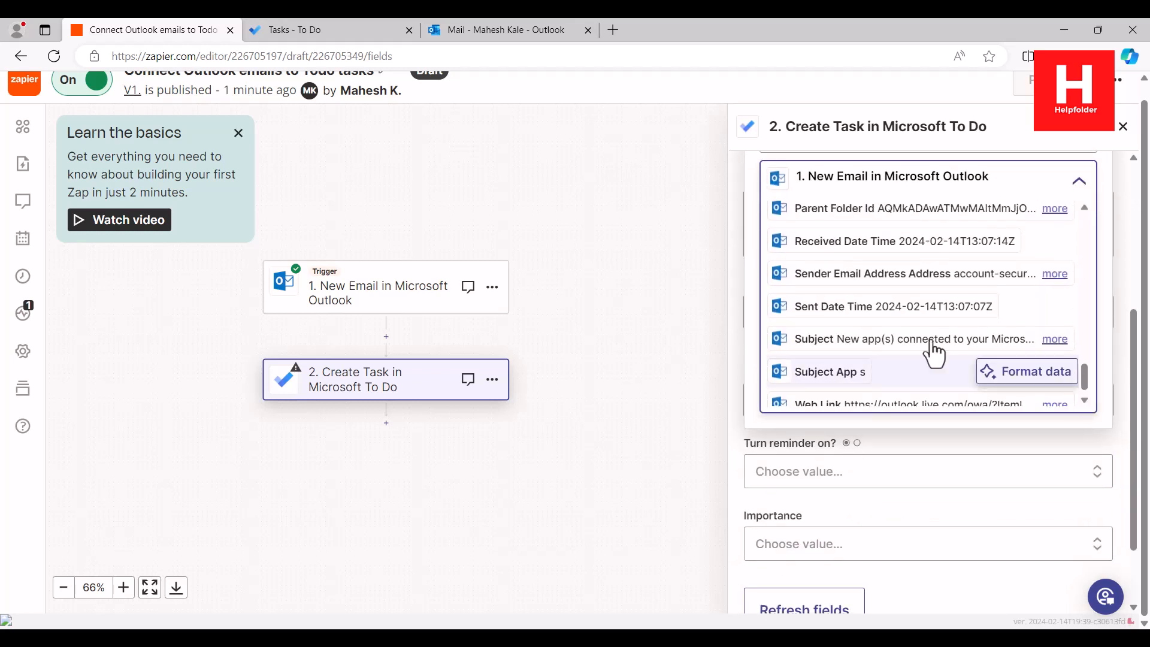
{"action": "left_click", "coordinate": [791, 346]}
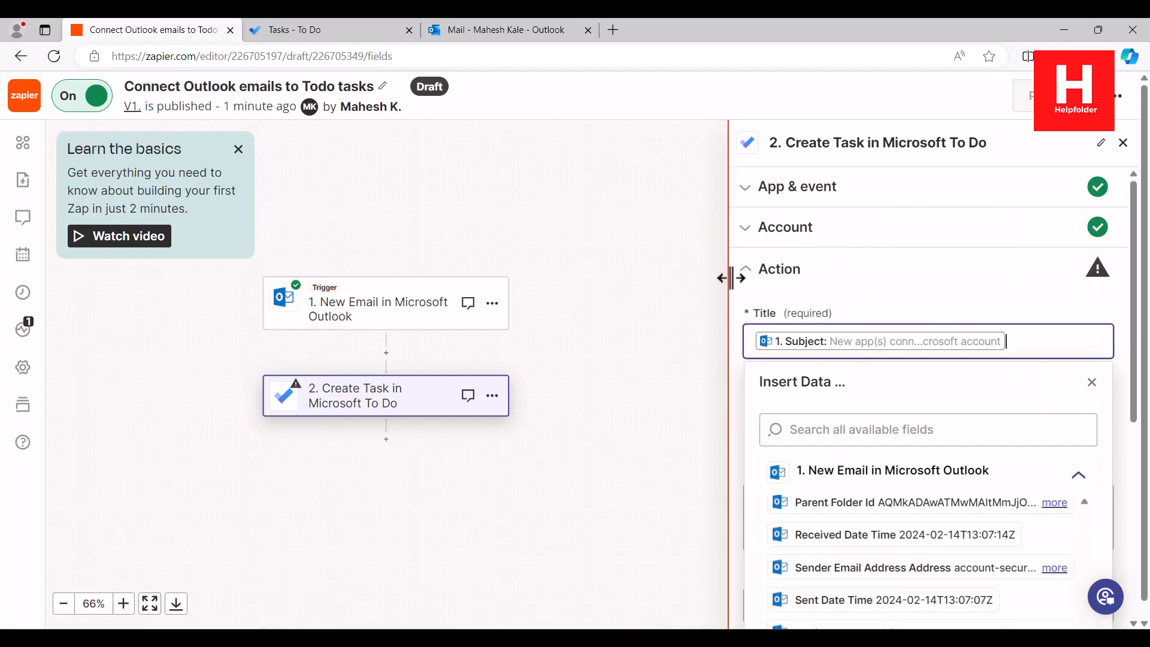
{"action": "left_click", "coordinate": [1112, 299]}
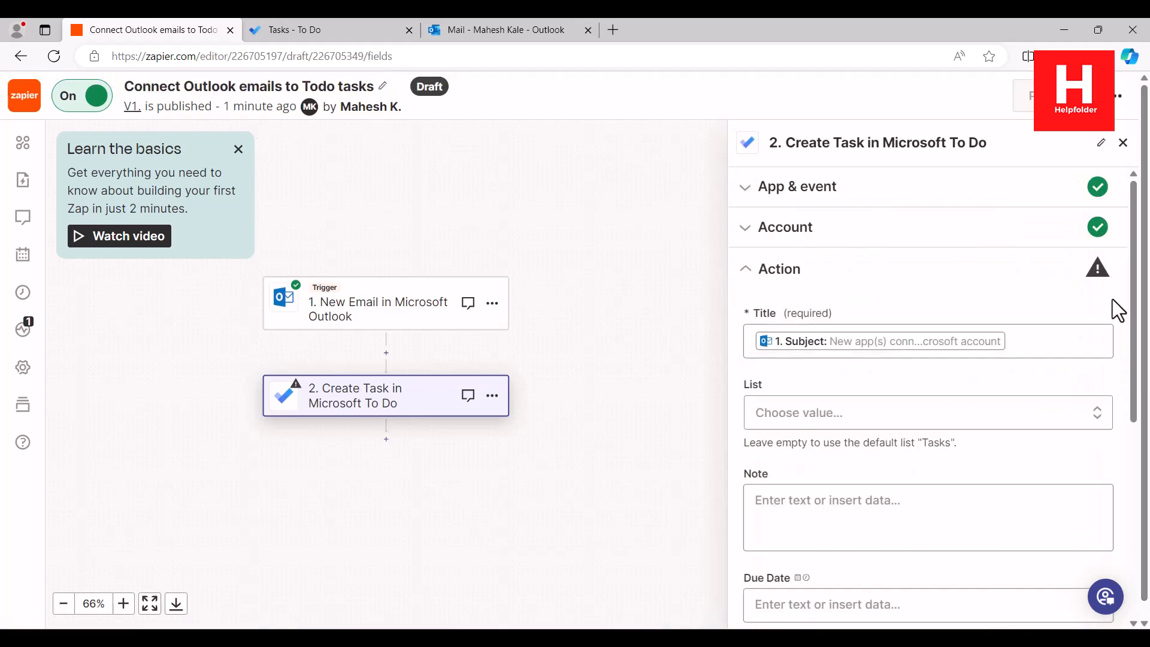
Step: Set the action's List to "New app(s) connected to your Microsoft account" and continue to the test with the remaining fields empty
{"action": "left_click", "coordinate": [842, 420]}
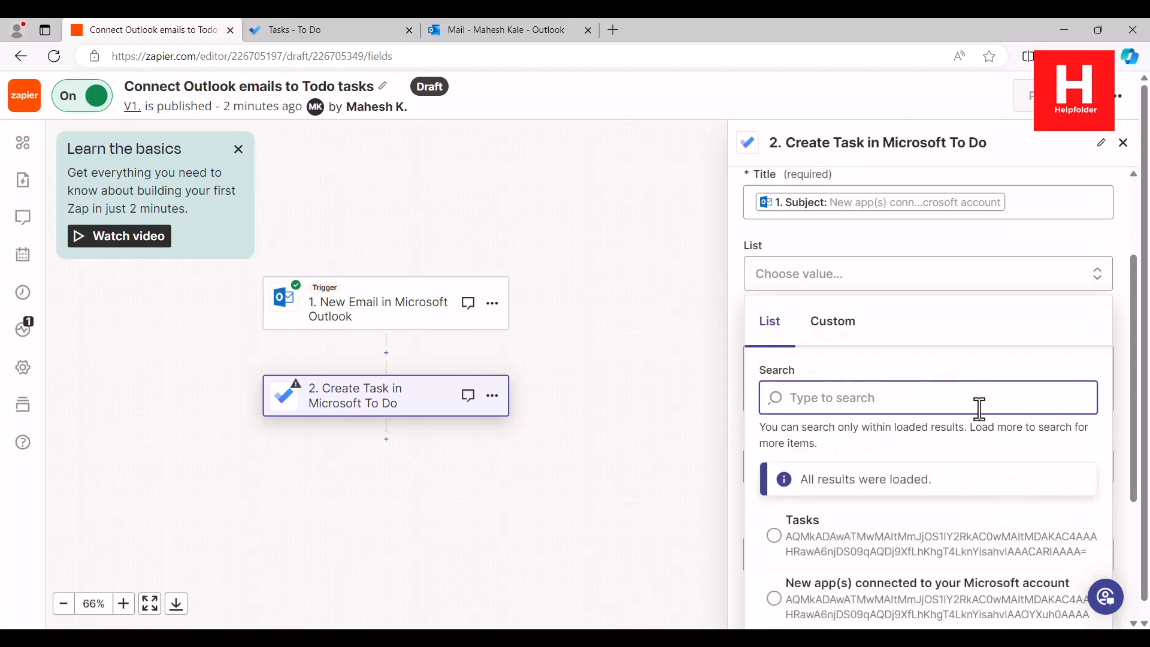
{"action": "scroll", "coordinate": [979, 414], "scroll_direction": "down", "scroll_amount": 1}
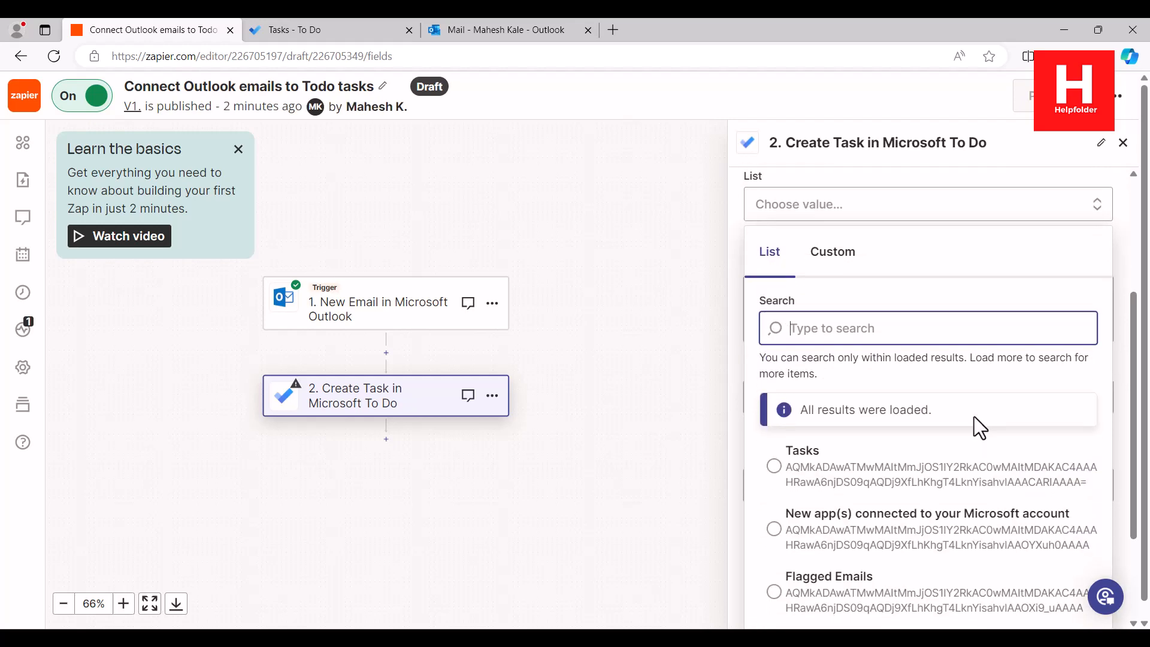
{"action": "left_click", "coordinate": [783, 542]}
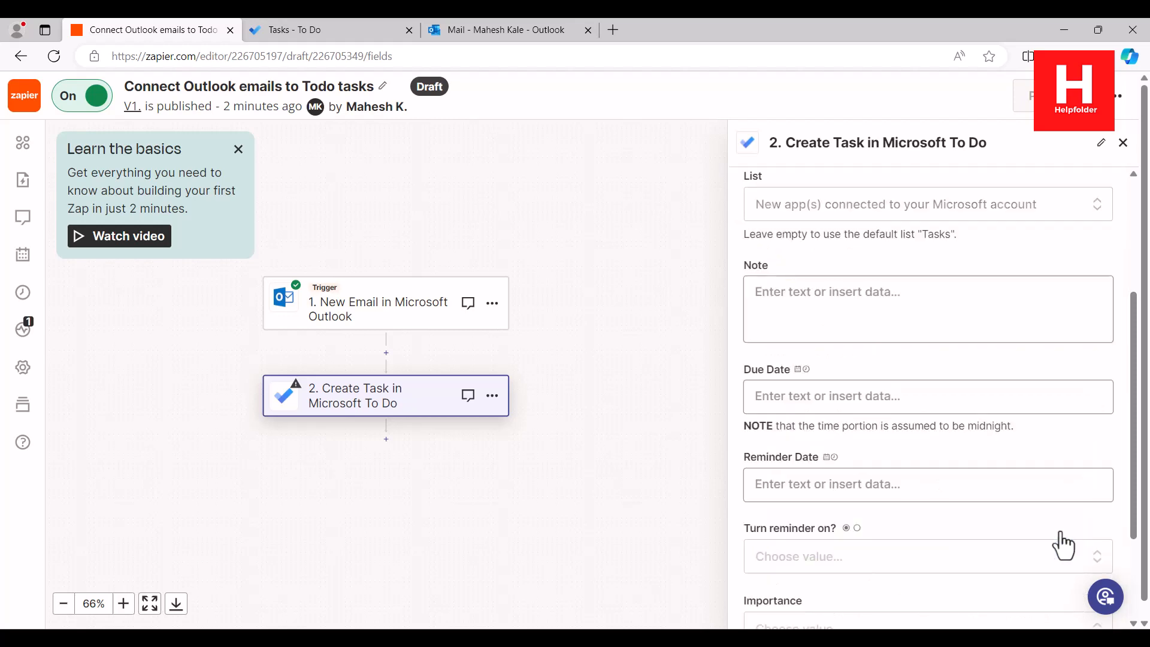
{"action": "scroll", "coordinate": [1047, 252], "scroll_direction": "down", "scroll_amount": 2}
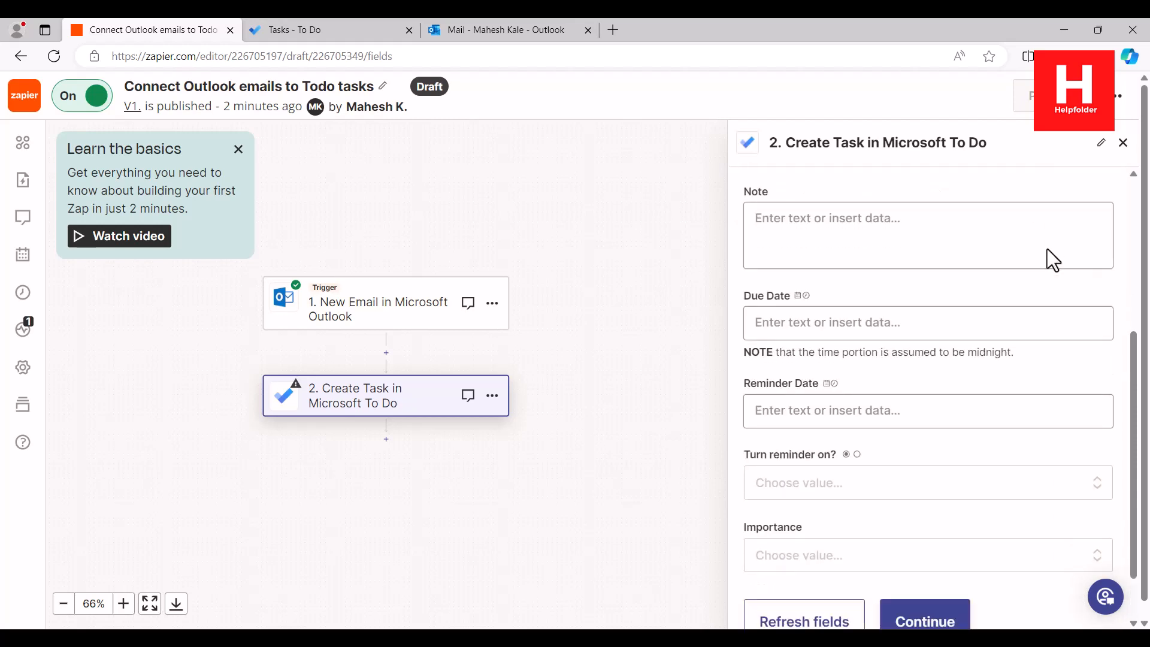
{"action": "left_click", "coordinate": [919, 547]}
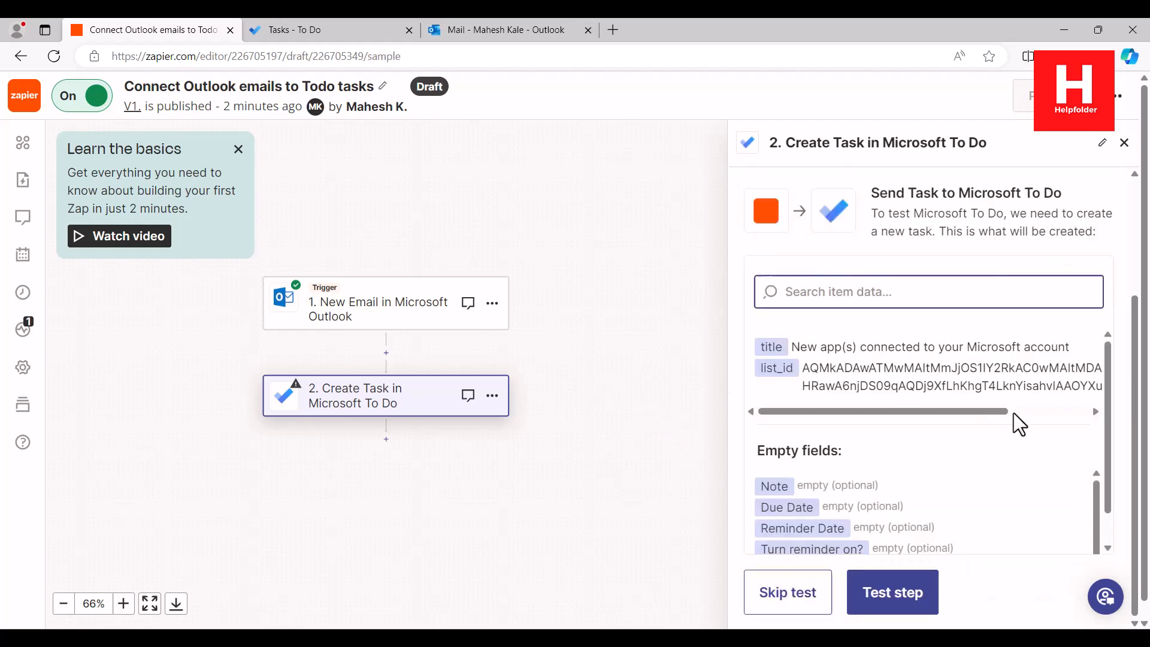
Step: Test the Create Task step and publish the Zap with the version name "one"
{"action": "scroll", "coordinate": [1013, 412], "scroll_direction": "down", "scroll_amount": 2}
{"action": "left_click", "coordinate": [925, 606]}
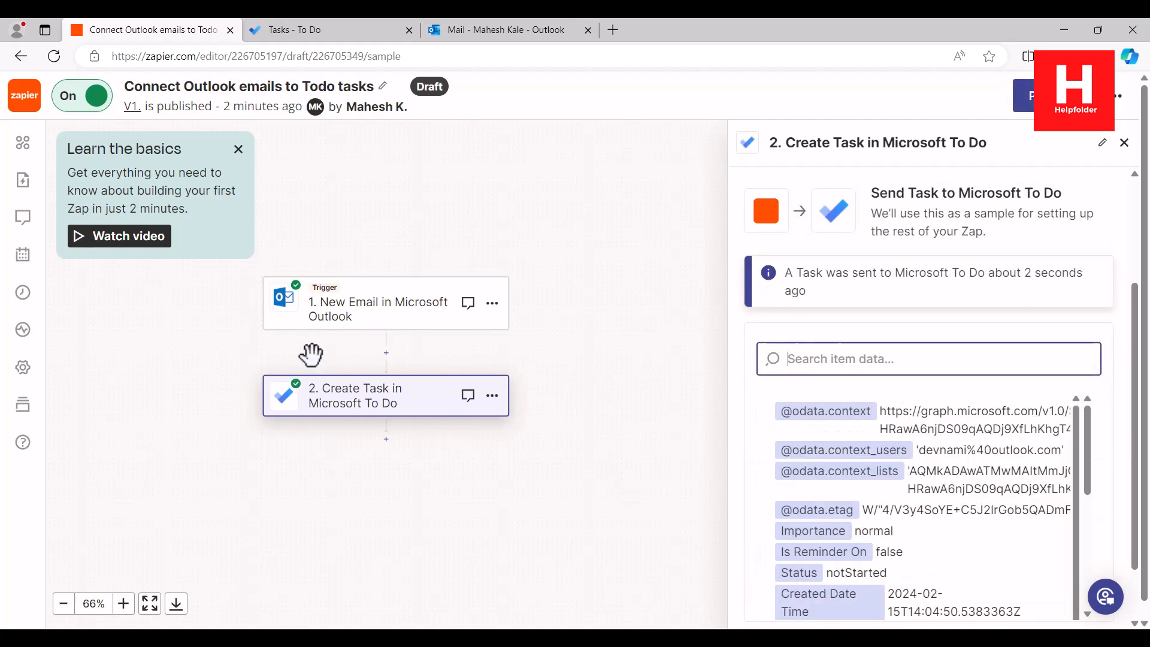
{"action": "scroll", "coordinate": [999, 430], "scroll_direction": "down", "scroll_amount": 1}
{"action": "scroll", "coordinate": [1121, 458], "scroll_direction": "down", "scroll_amount": 2}
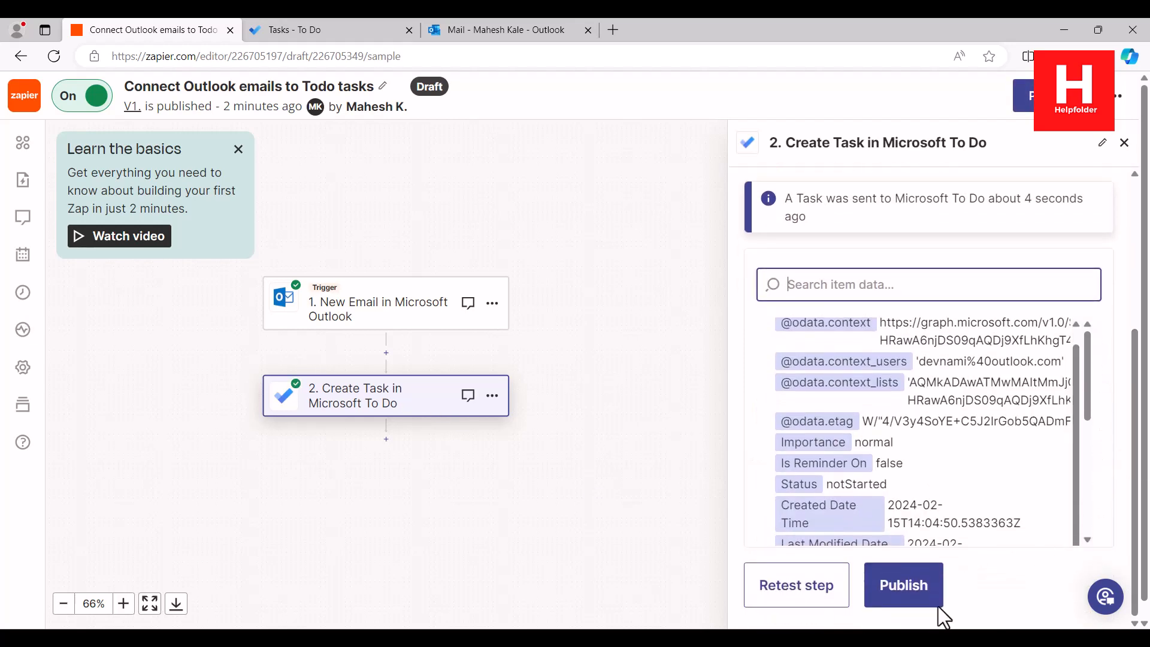
{"action": "left_click", "coordinate": [904, 586]}
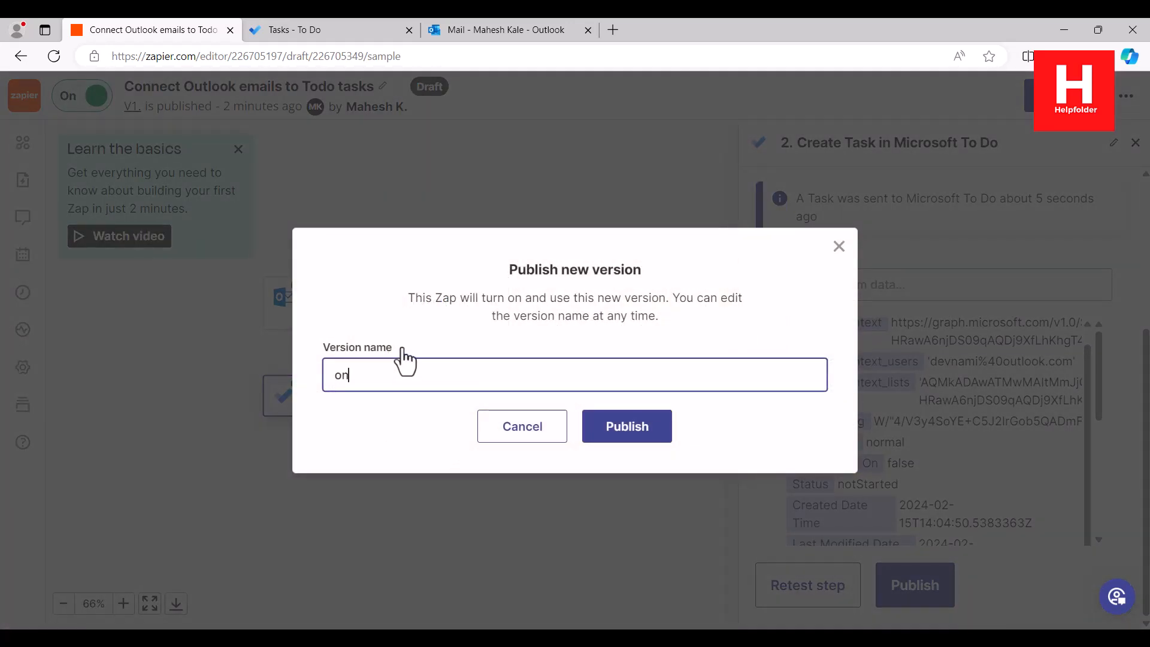
{"action": "left_click", "coordinate": [647, 428]}
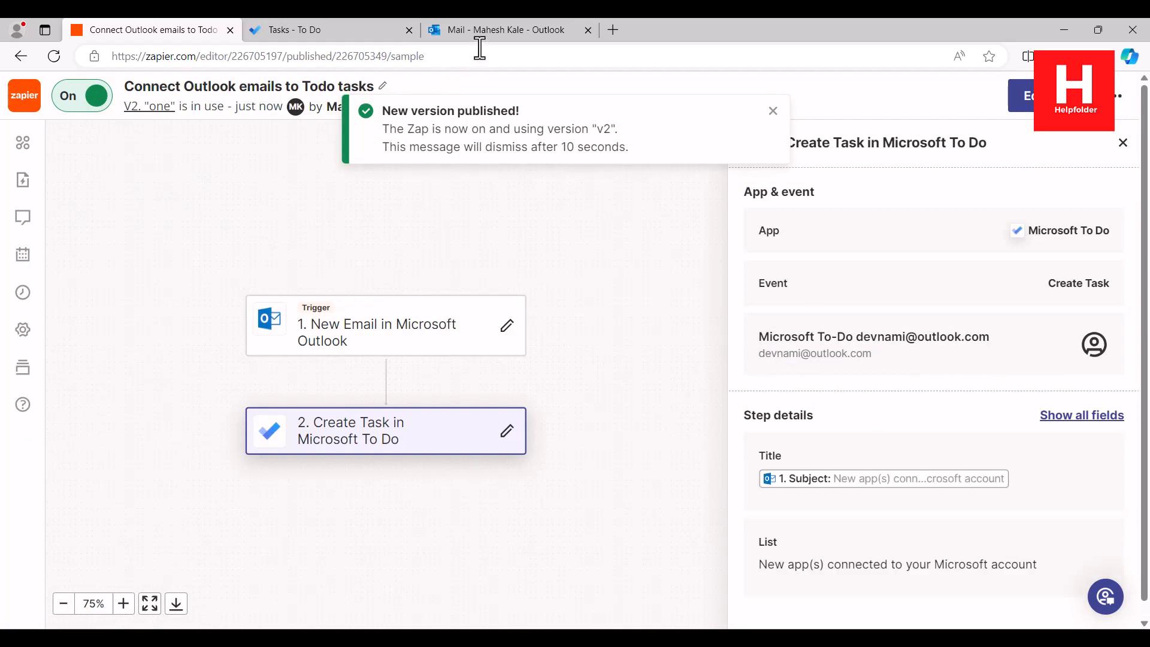
Step: Check the Microsoft To Do tasks against the Outlook inbox and close the Outlook tab
{"action": "left_click", "coordinate": [330, 31]}
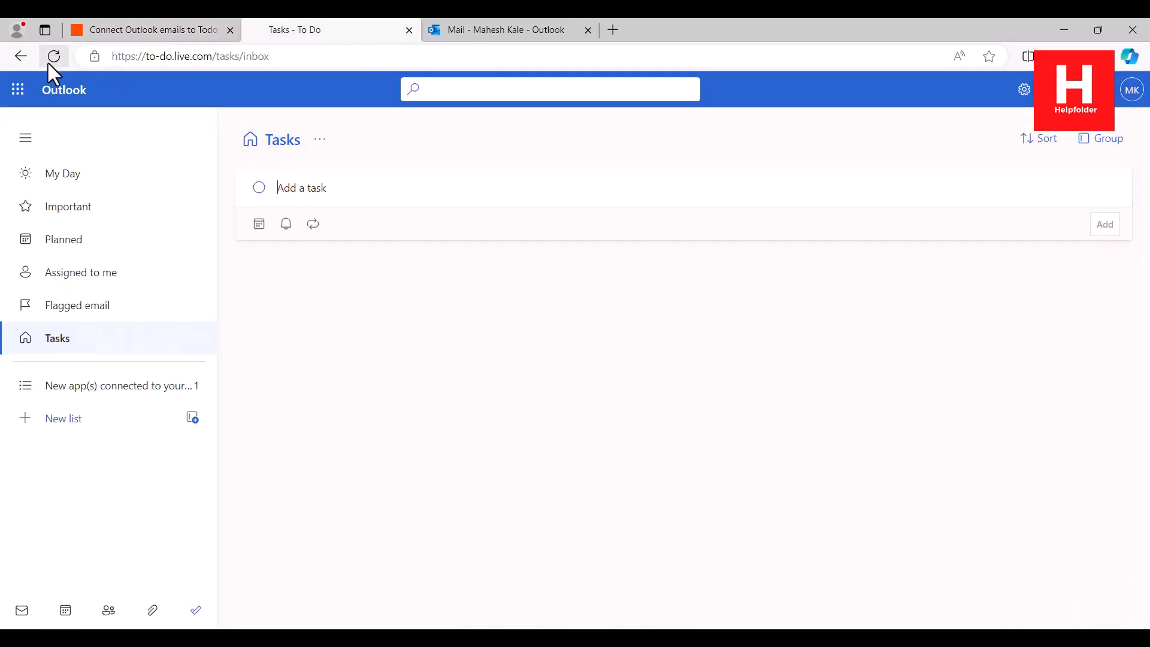
{"action": "left_click", "coordinate": [499, 24]}
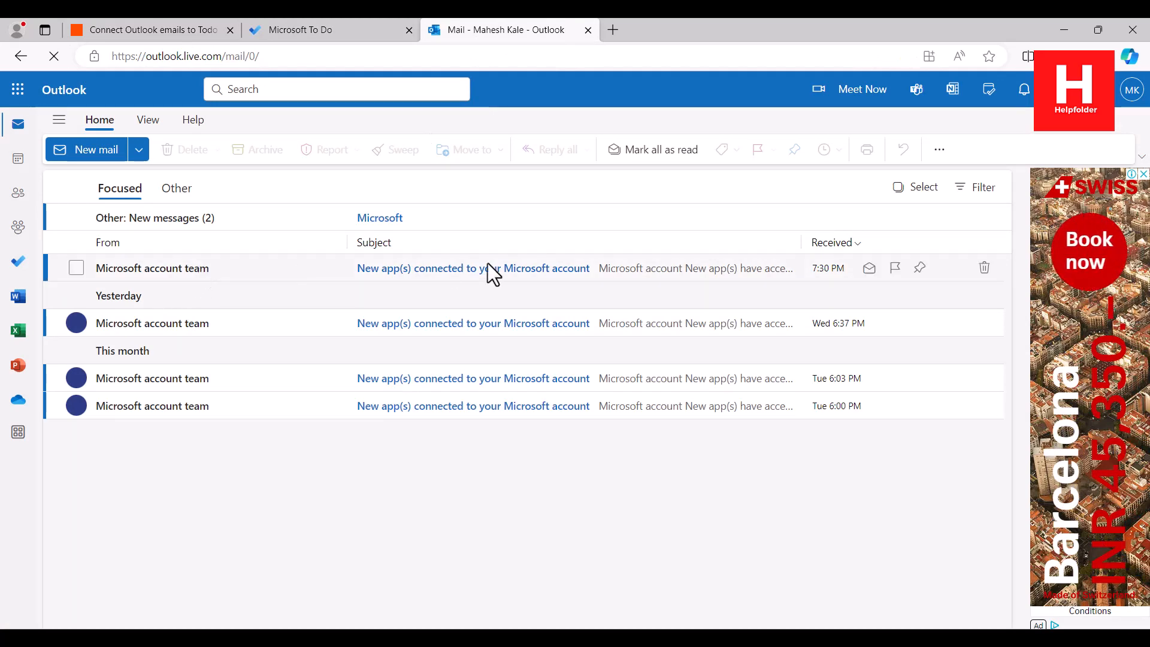
{"action": "left_click", "coordinate": [588, 30]}
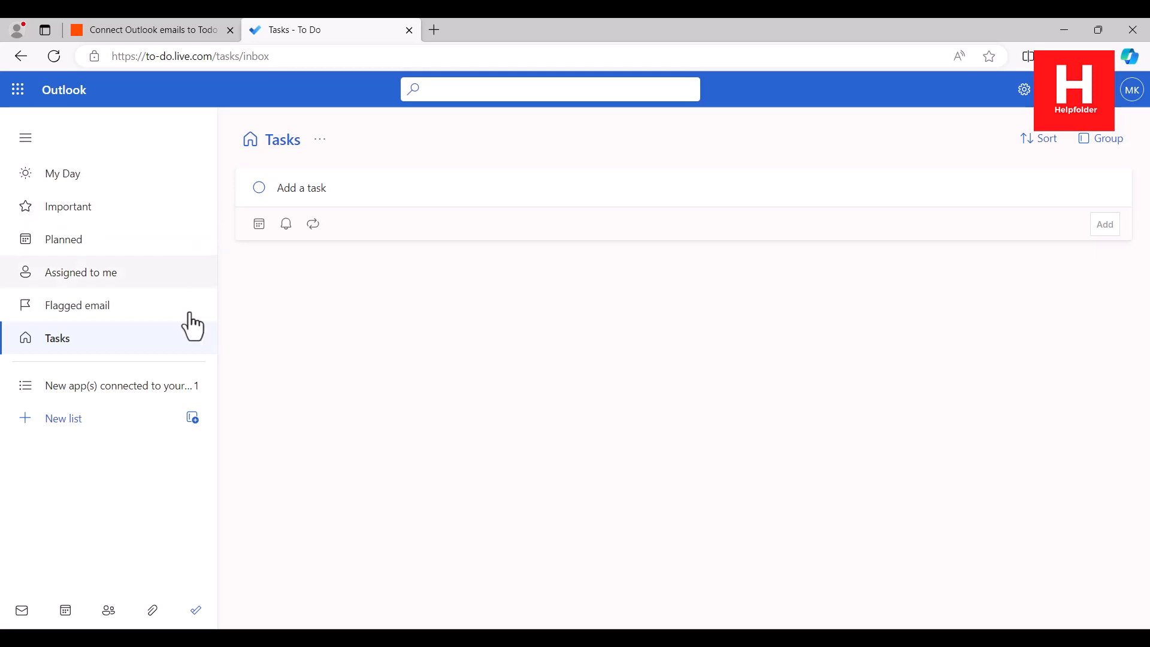
Step: Create a list group named "Outlook Zap" in Microsoft To Do
{"action": "left_click", "coordinate": [72, 419]}
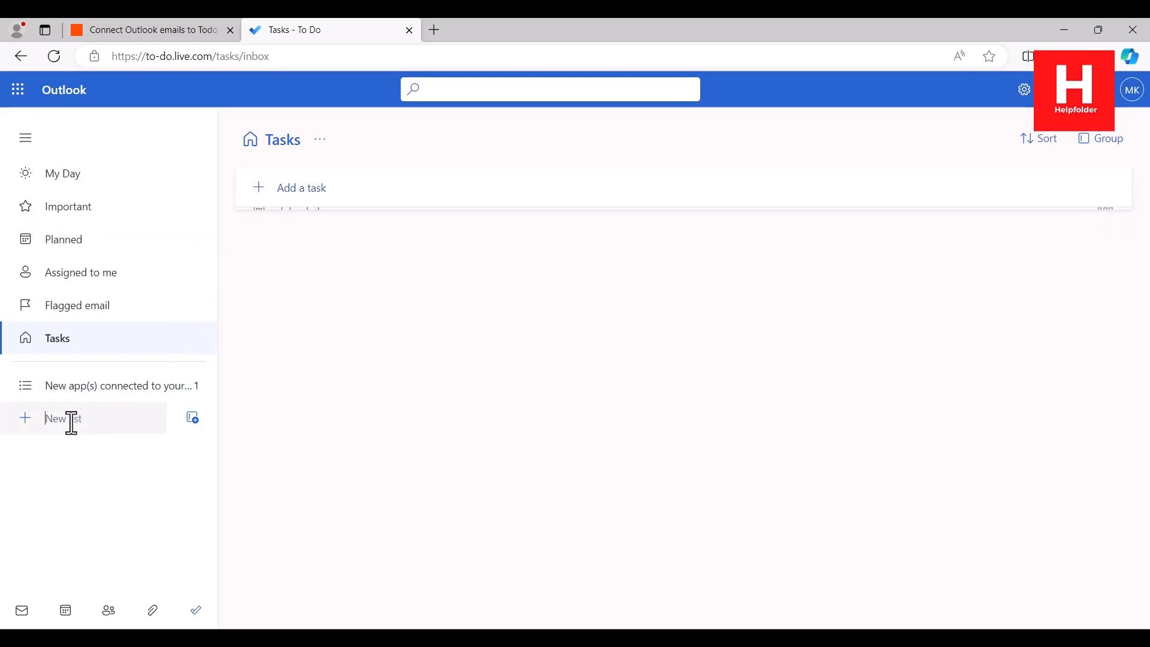
{"action": "left_click", "coordinate": [192, 418]}
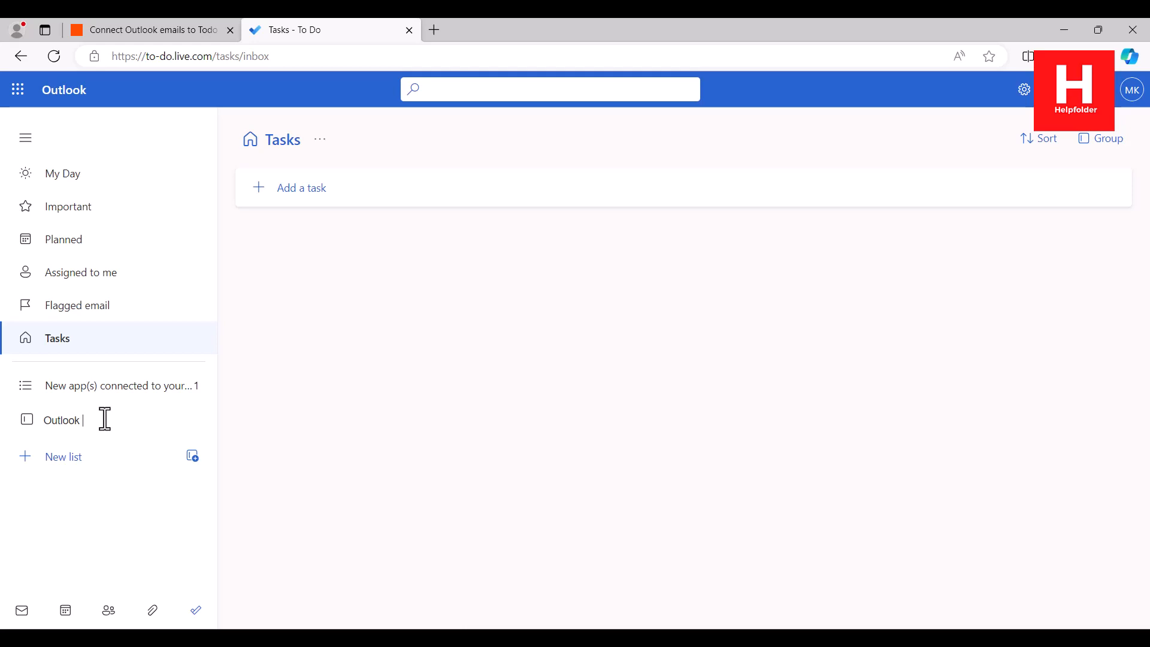
{"action": "left_click", "coordinate": [387, 423]}
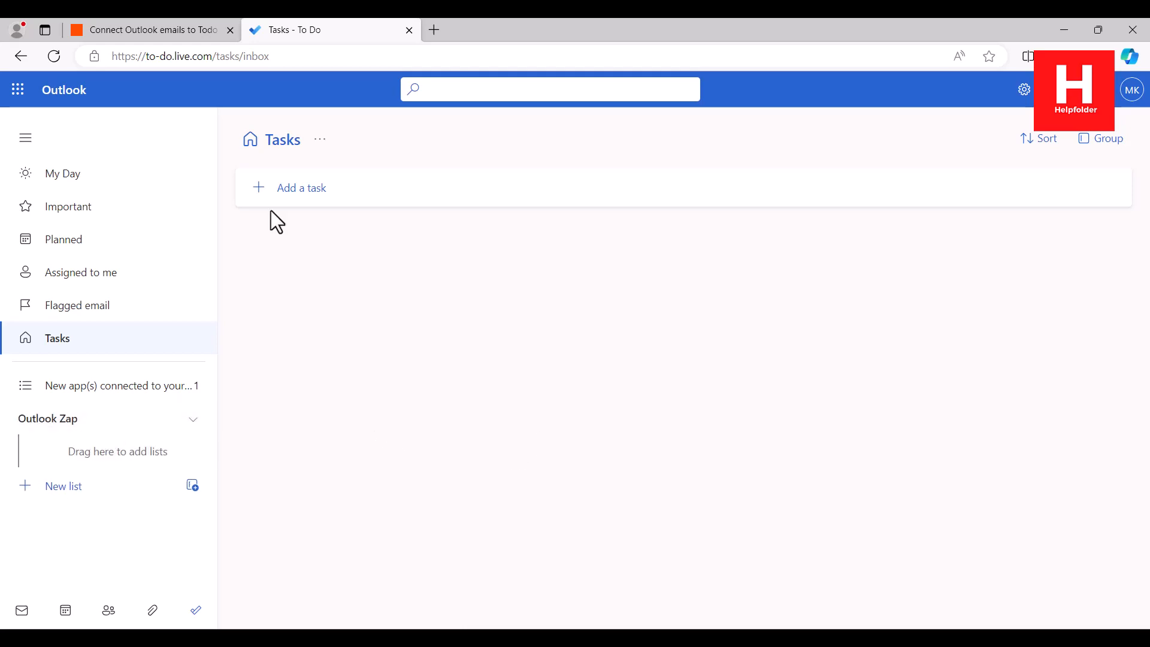
Step: Return to Zapier, edit the published Zap's Create Task action, and refresh the choices for its List field
{"action": "left_click", "coordinate": [167, 31]}
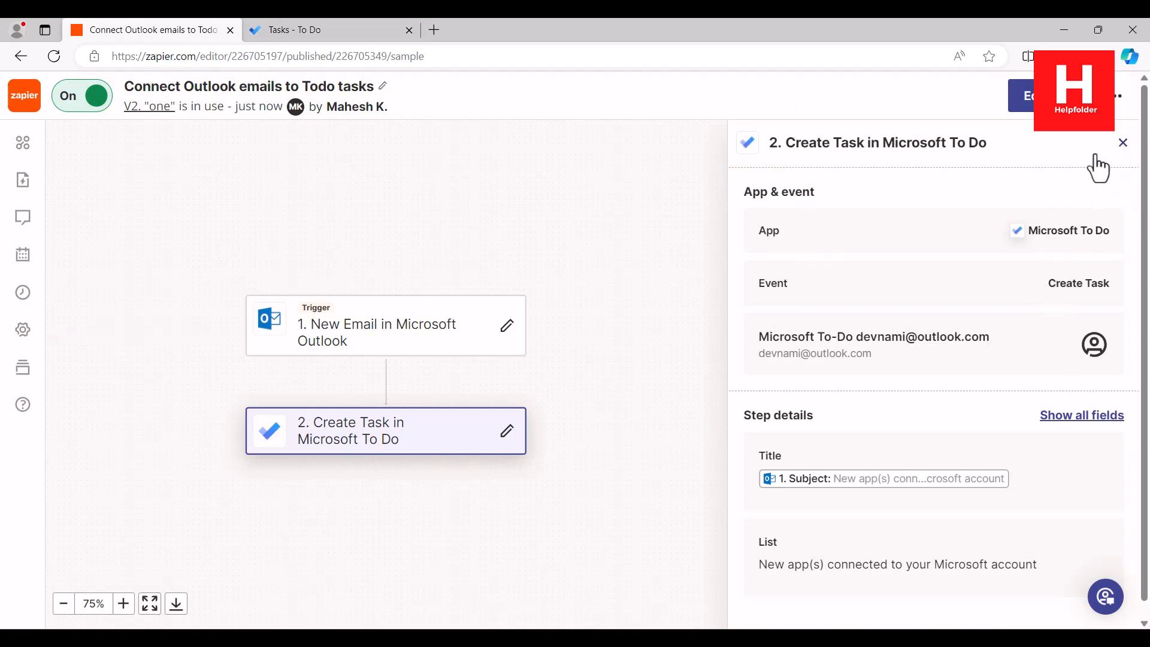
{"action": "left_click", "coordinate": [507, 432]}
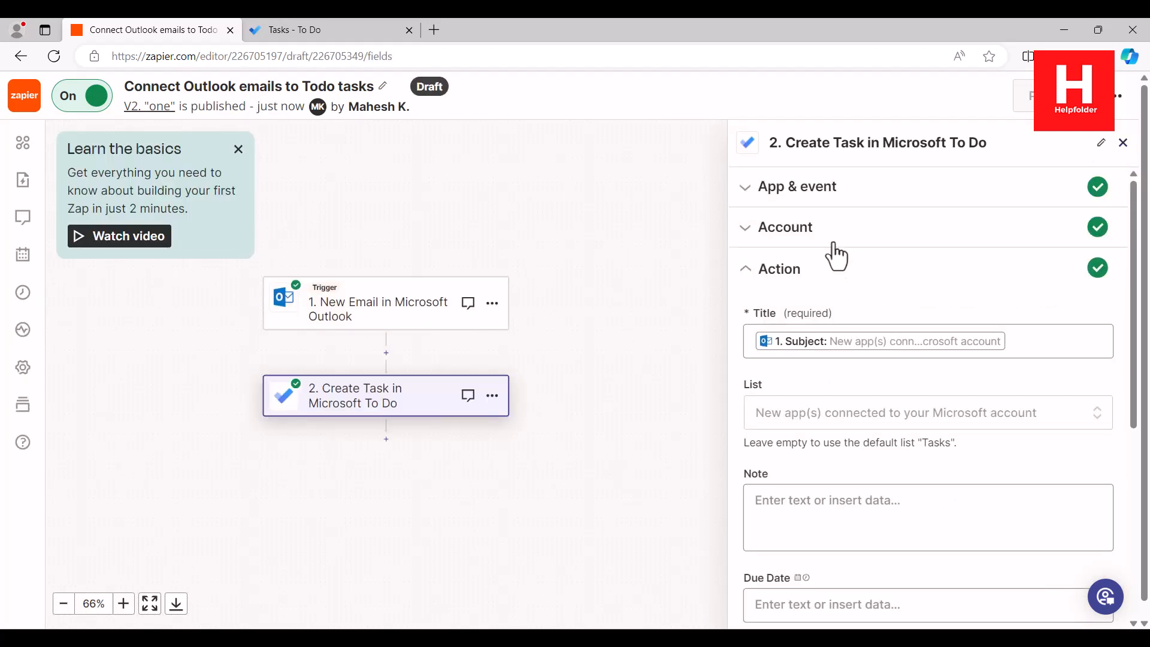
{"action": "scroll", "coordinate": [991, 271], "scroll_direction": "down", "scroll_amount": 2}
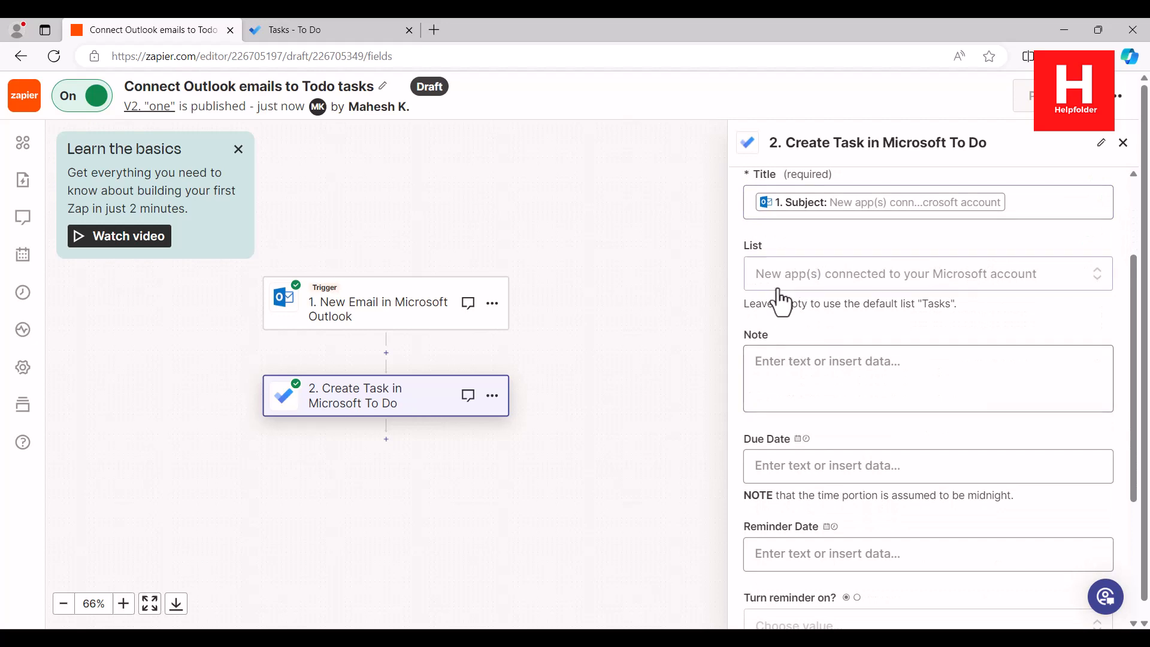
{"action": "left_click", "coordinate": [1045, 278]}
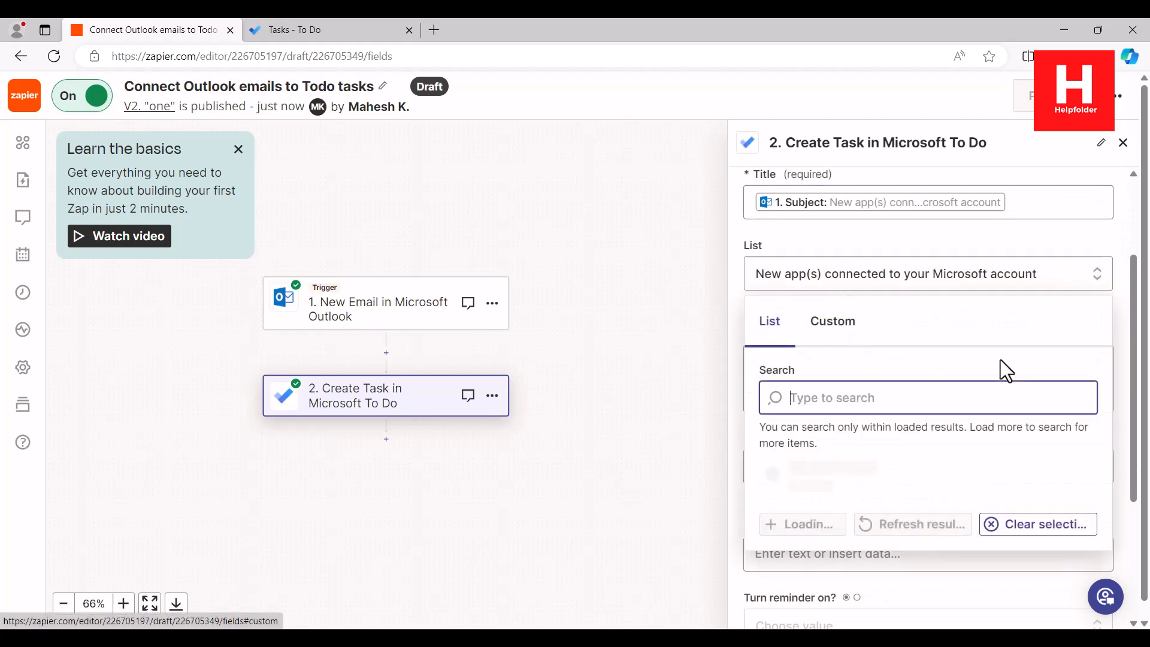
{"action": "scroll", "coordinate": [1039, 410], "scroll_direction": "down", "scroll_amount": 2}
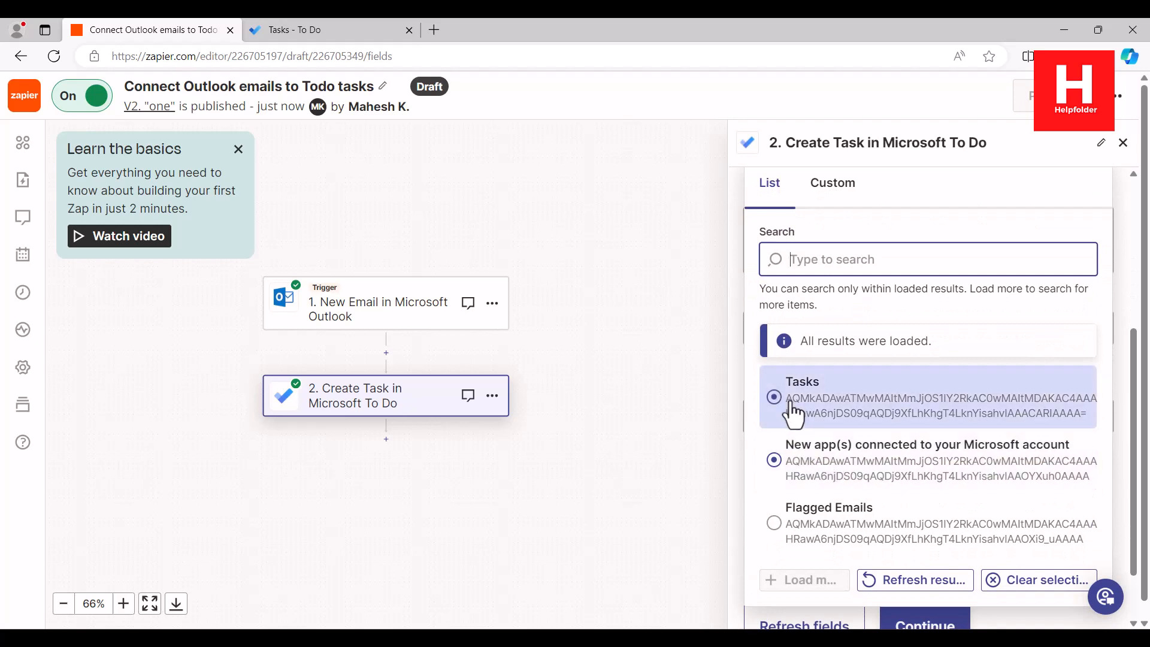
{"action": "left_click", "coordinate": [799, 533]}
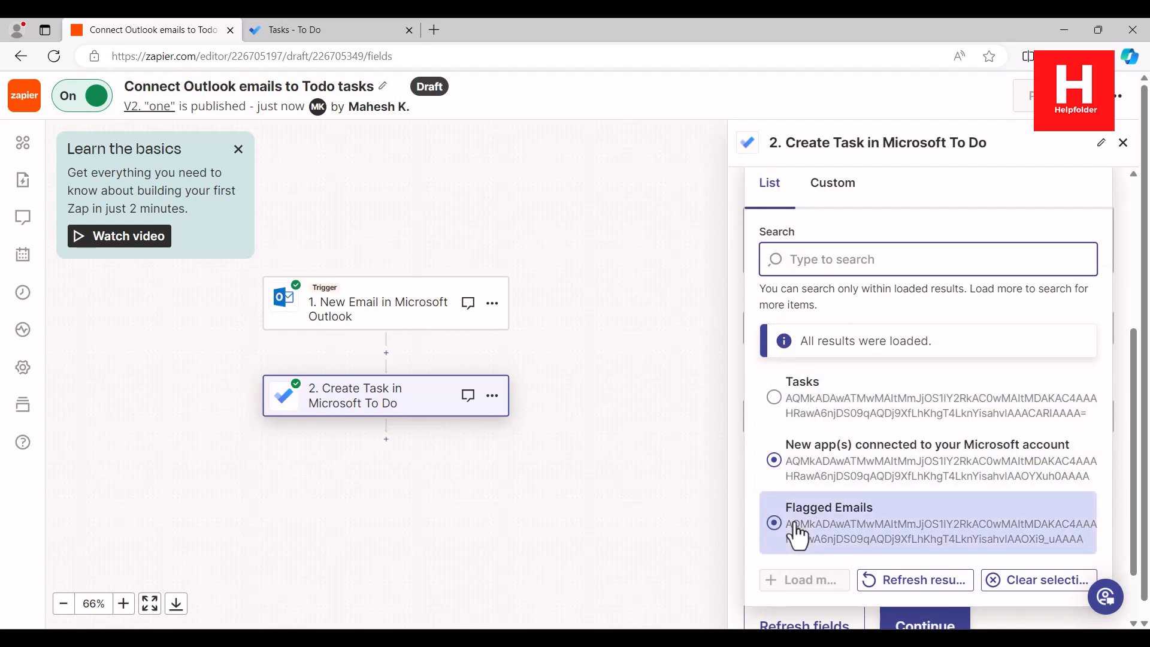
{"action": "scroll", "coordinate": [998, 425], "scroll_direction": "down", "scroll_amount": 1}
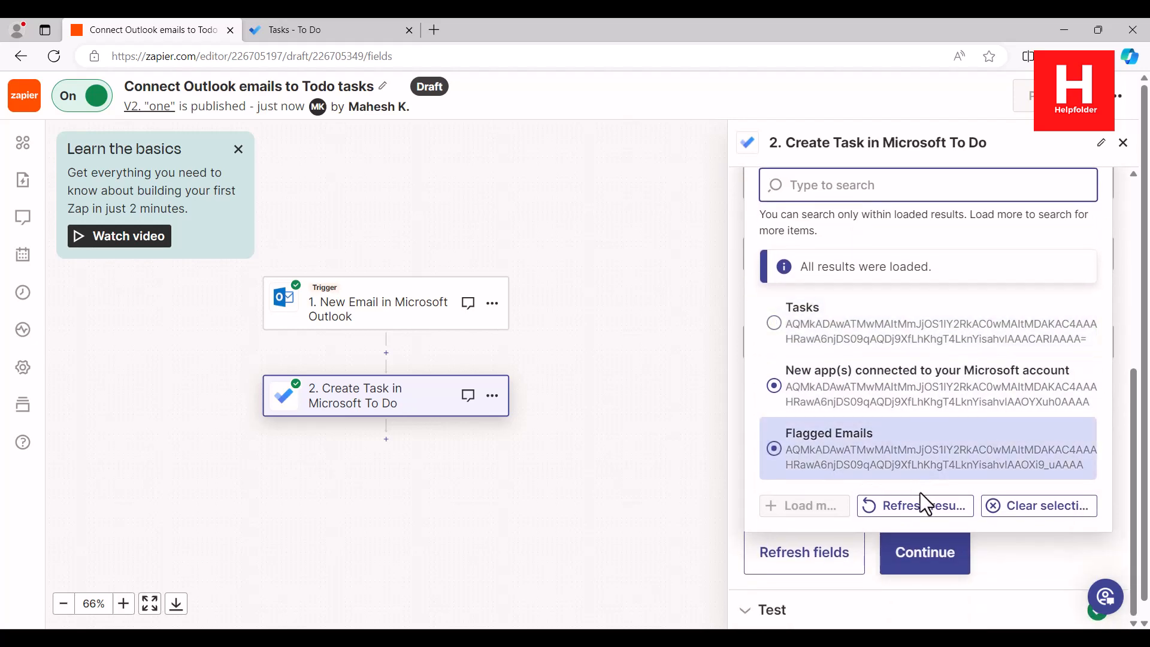
{"action": "left_click", "coordinate": [923, 508]}
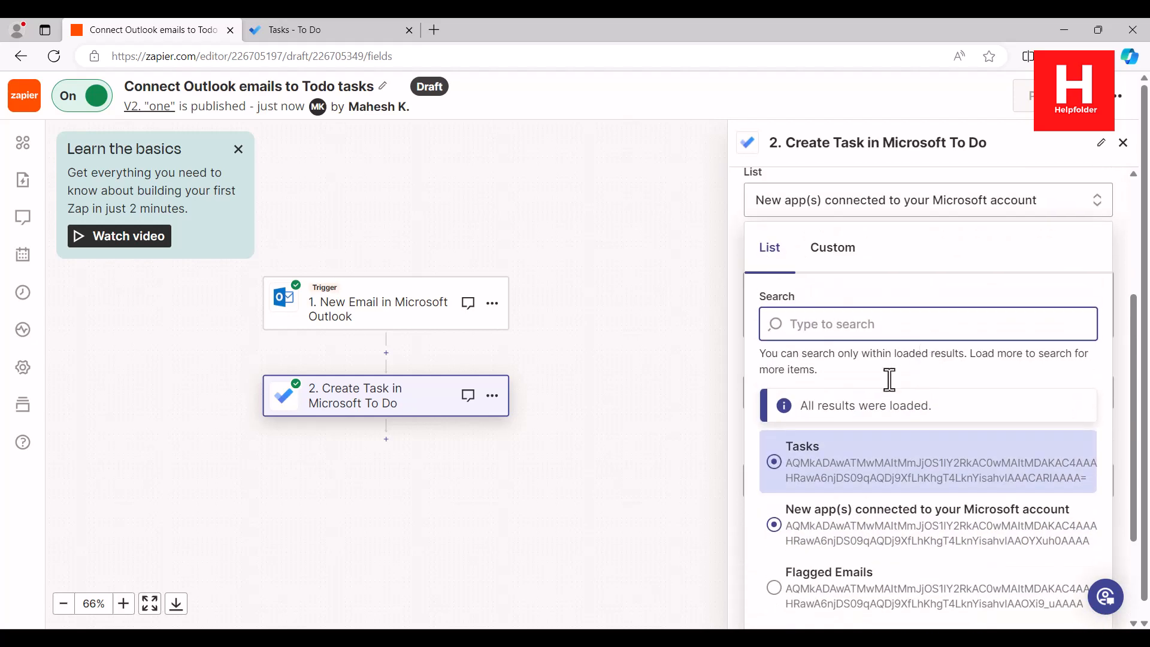
Step: Check the Outlook Zap group in Microsoft To Do, and back in Zapier refresh the list choices and set the action's List to Tasks
{"action": "left_click", "coordinate": [274, 31]}
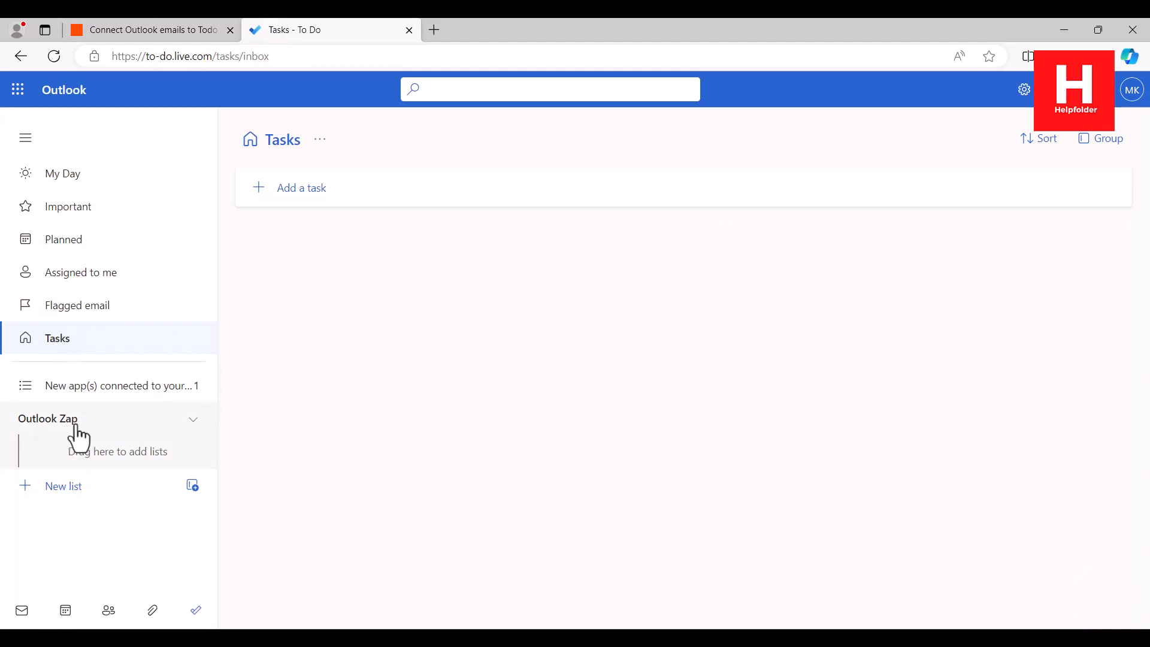
{"action": "left_click", "coordinate": [133, 30]}
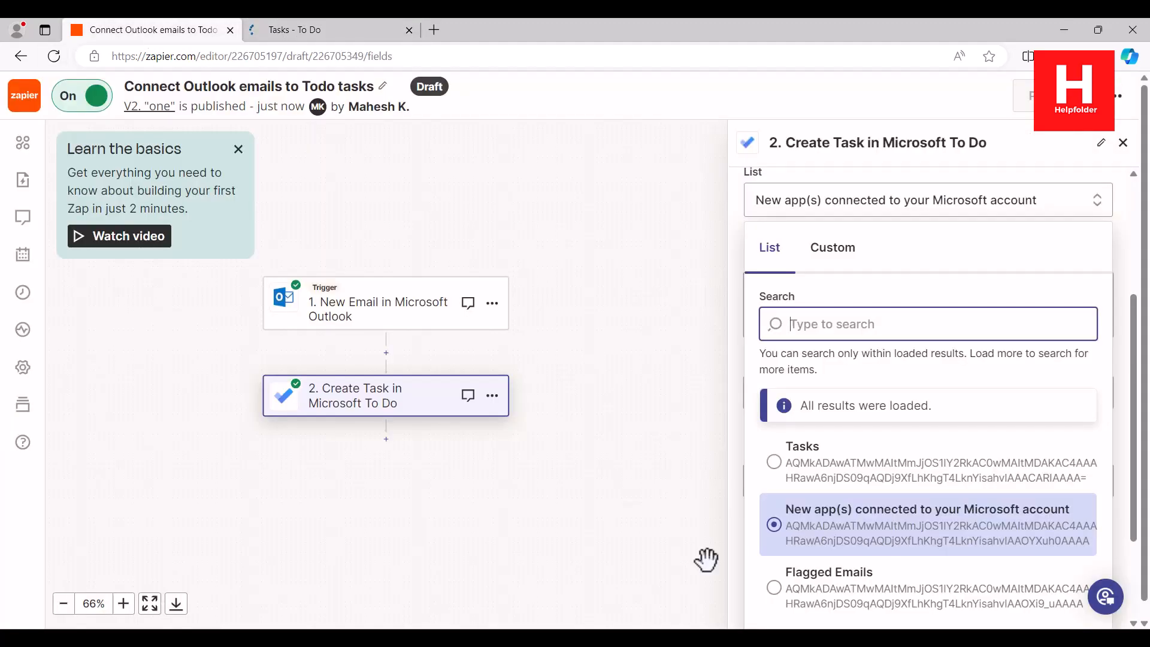
{"action": "scroll", "coordinate": [923, 509], "scroll_direction": "down", "scroll_amount": 2}
{"action": "left_click", "coordinate": [909, 509]}
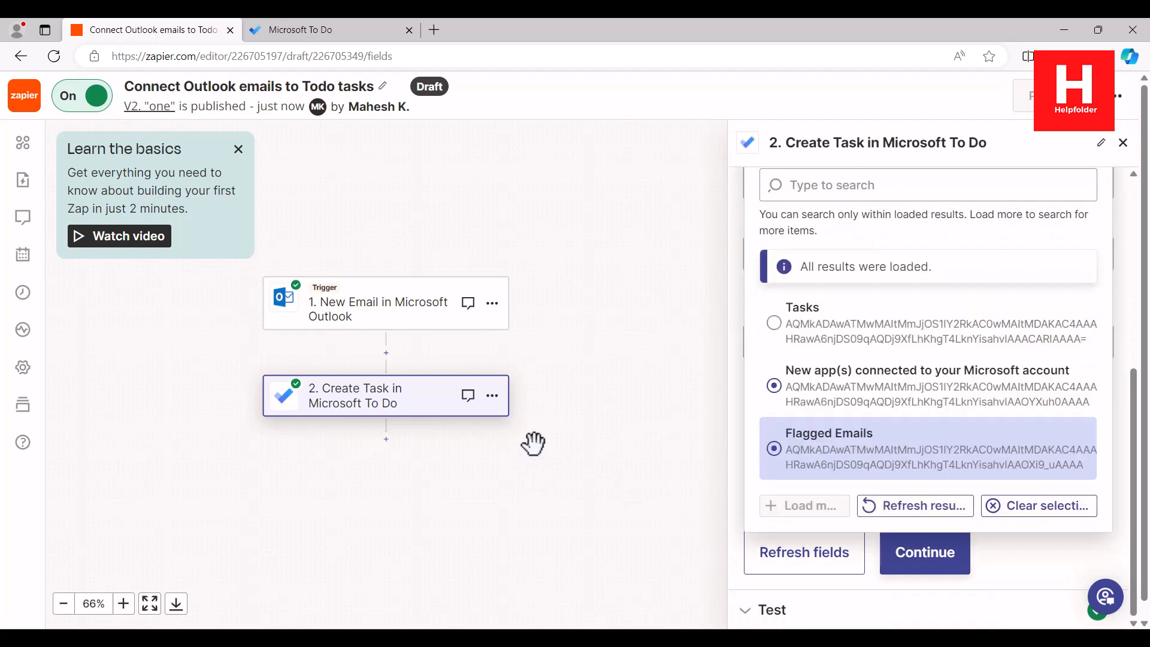
{"action": "left_click", "coordinate": [837, 333]}
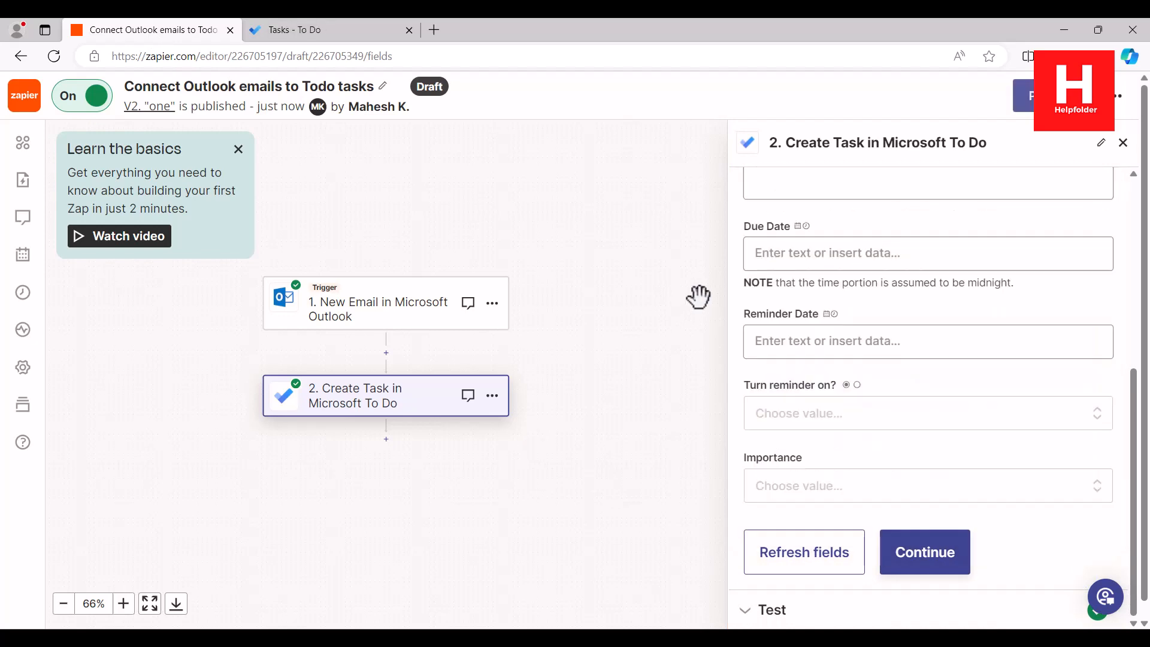
Step: Insert the Outlook email's Subject App field into the Create Task action's Note
{"action": "scroll", "coordinate": [1106, 275], "scroll_direction": "up", "scroll_amount": 3}
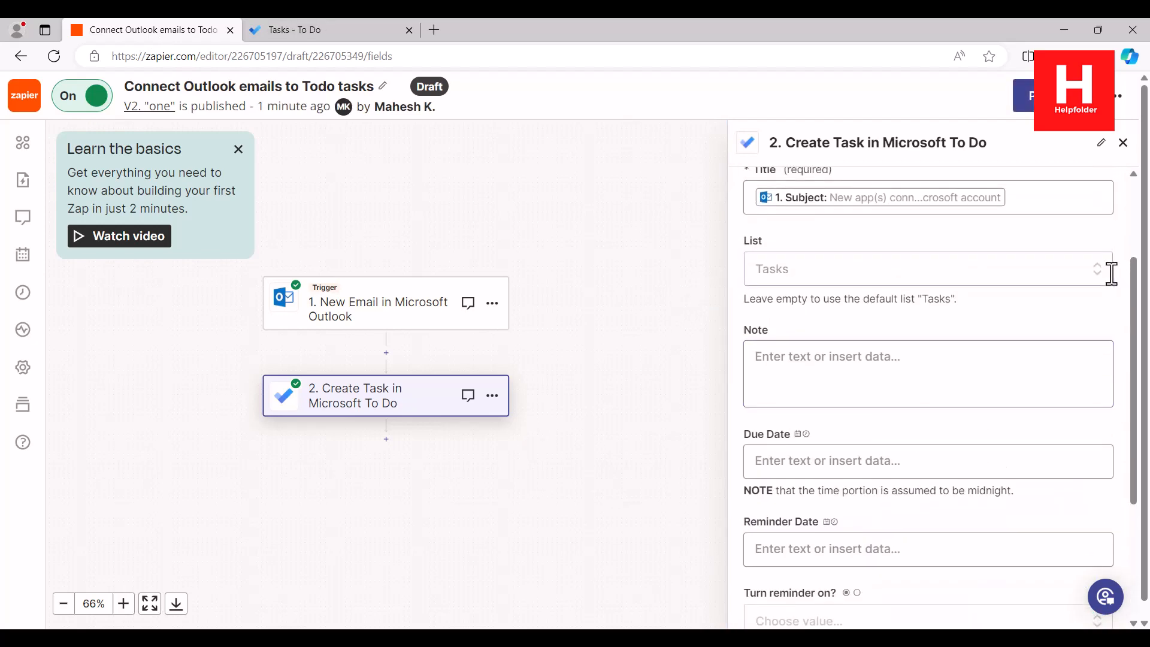
{"action": "left_click", "coordinate": [849, 364]}
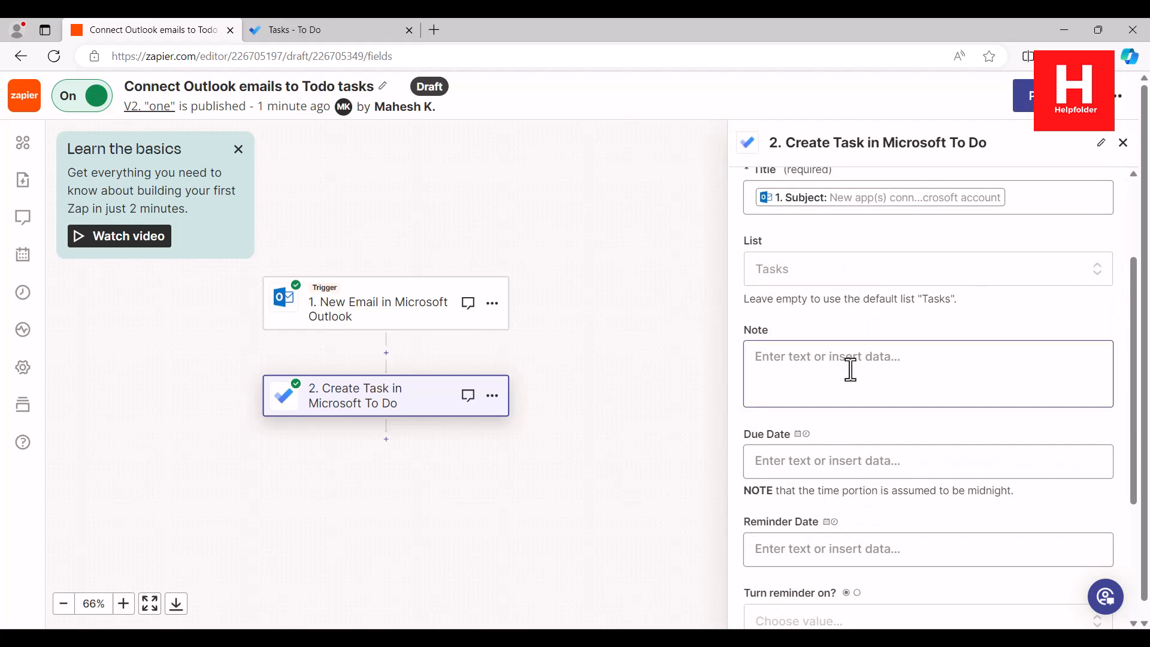
{"action": "scroll", "coordinate": [902, 392], "scroll_direction": "down", "scroll_amount": 3}
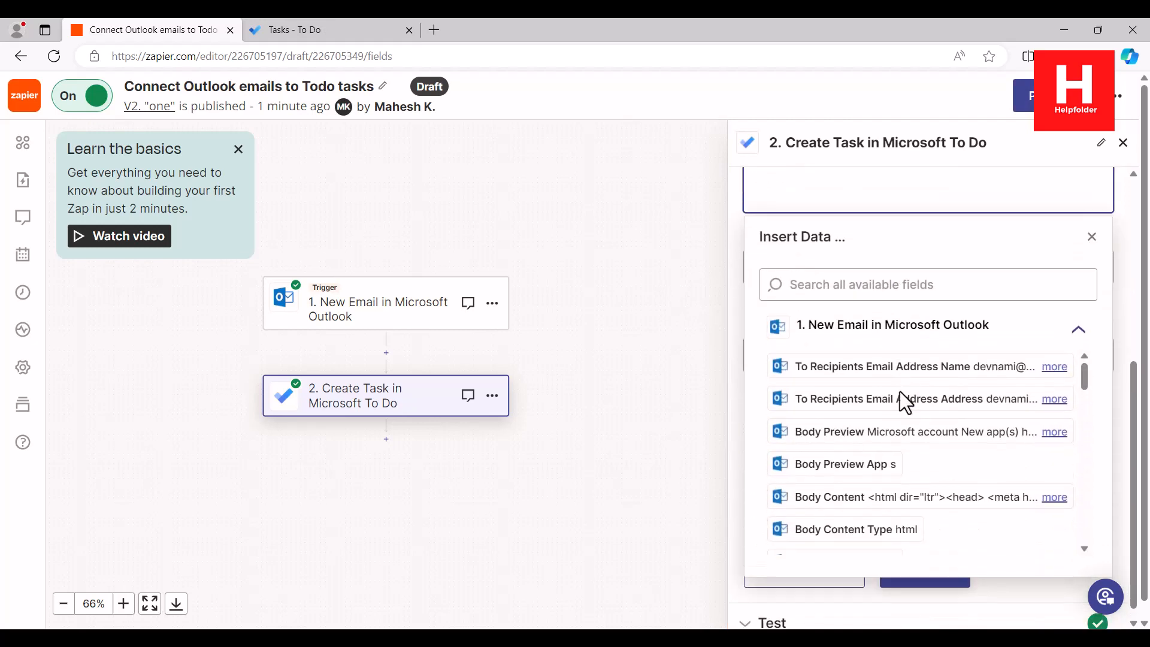
{"action": "scroll", "coordinate": [906, 405], "scroll_direction": "down", "scroll_amount": 1}
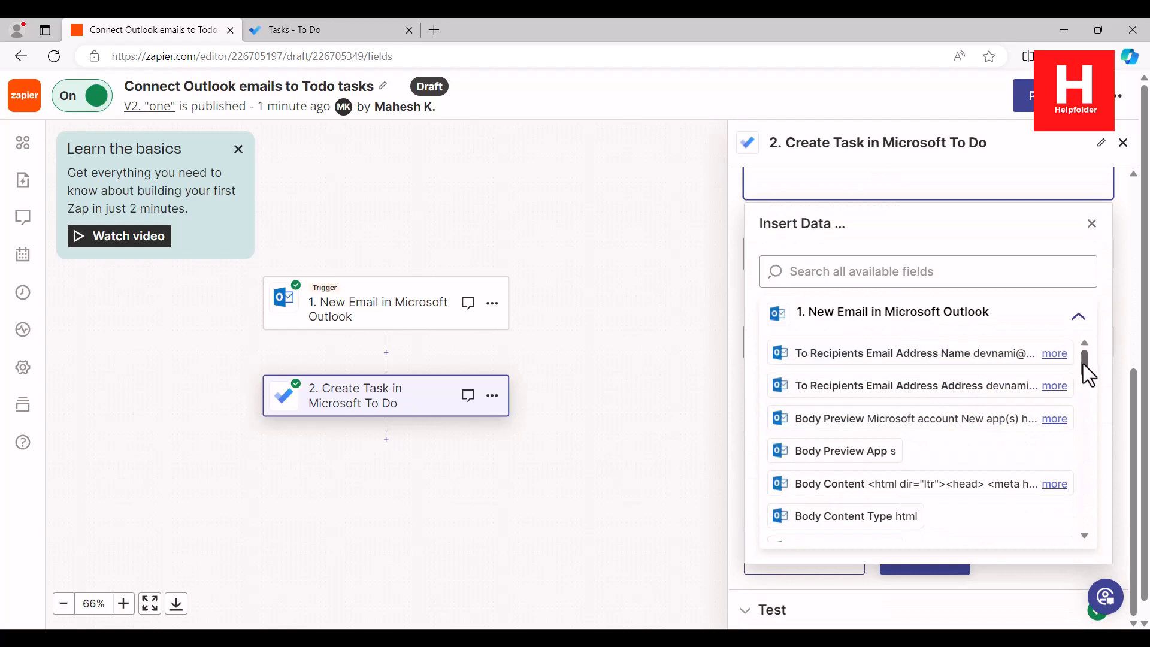
{"action": "left_click_drag", "start_coordinate": [1084, 367], "coordinate": [1091, 530]}
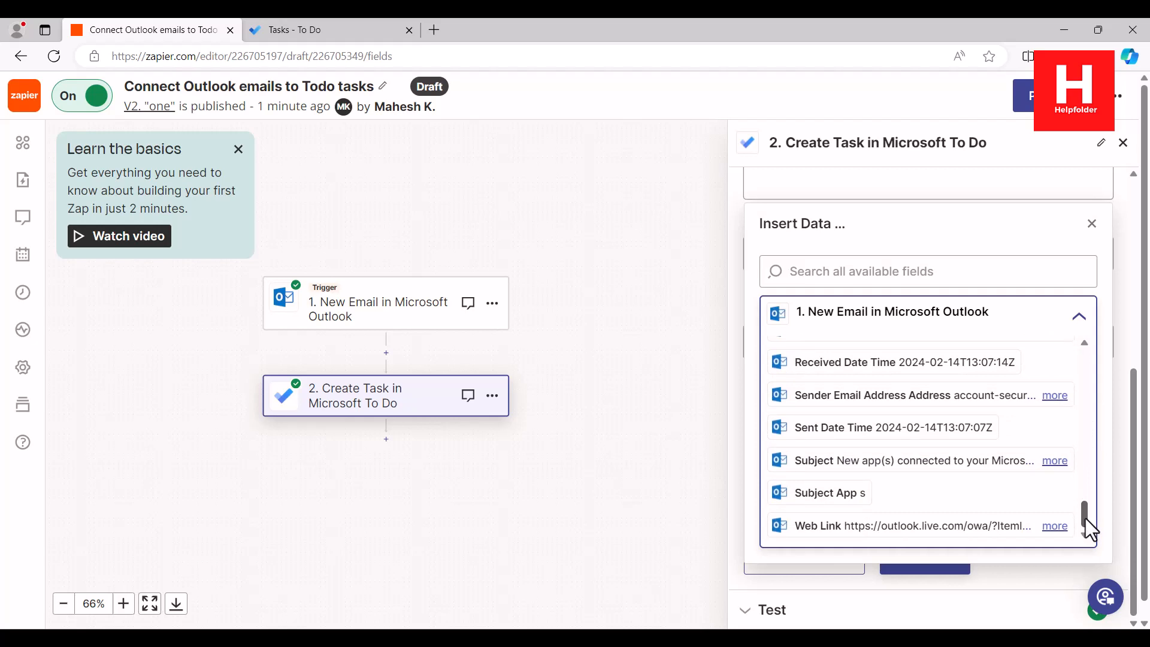
{"action": "left_click", "coordinate": [897, 494]}
{"action": "left_click", "coordinate": [1126, 367]}
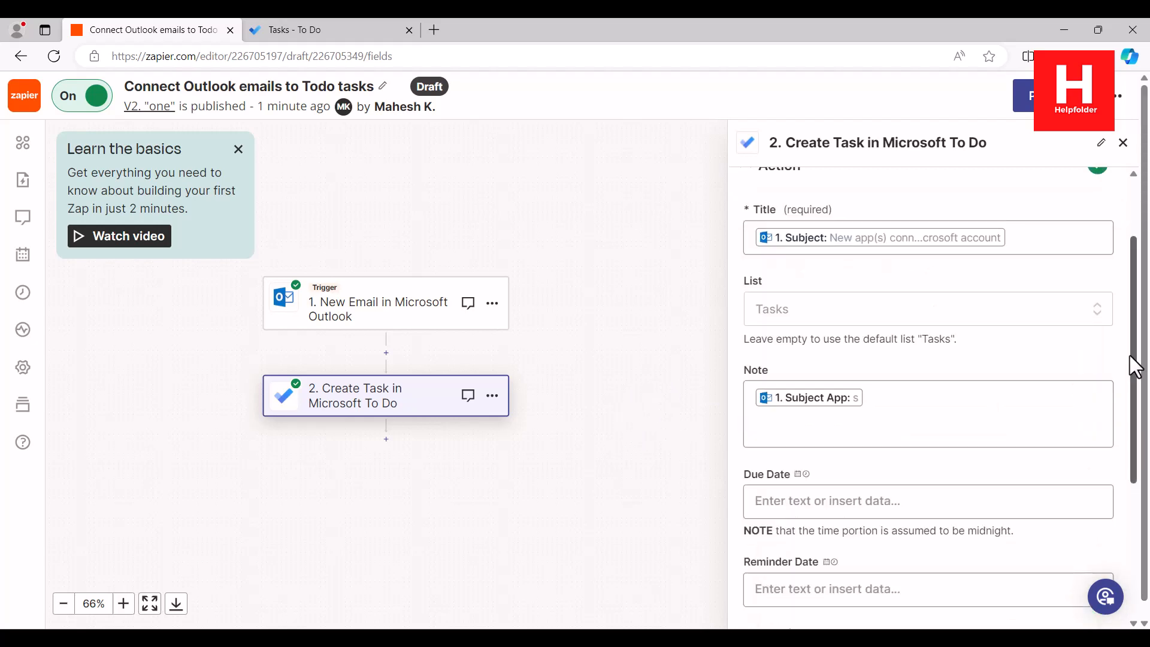
Step: Continue past the Create Task fields without retesting and publish the Zap as a new version named "two"
{"action": "scroll", "coordinate": [1134, 366], "scroll_direction": "down", "scroll_amount": 2}
{"action": "scroll", "coordinate": [1134, 365], "scroll_direction": "down", "scroll_amount": 2}
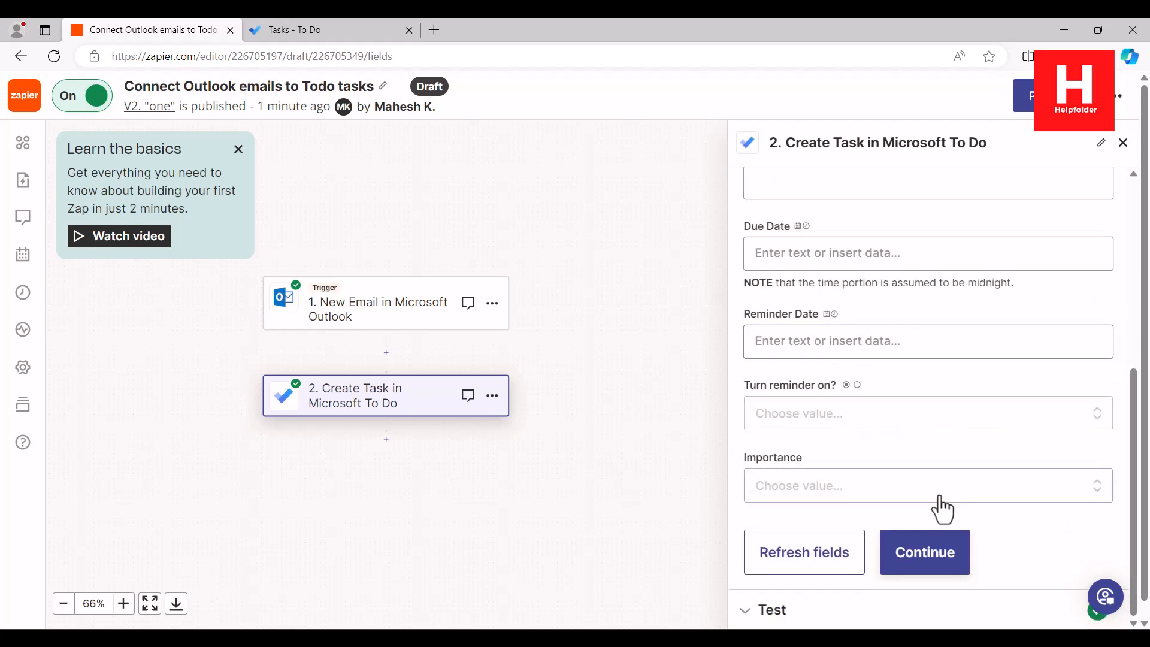
{"action": "left_click", "coordinate": [932, 548]}
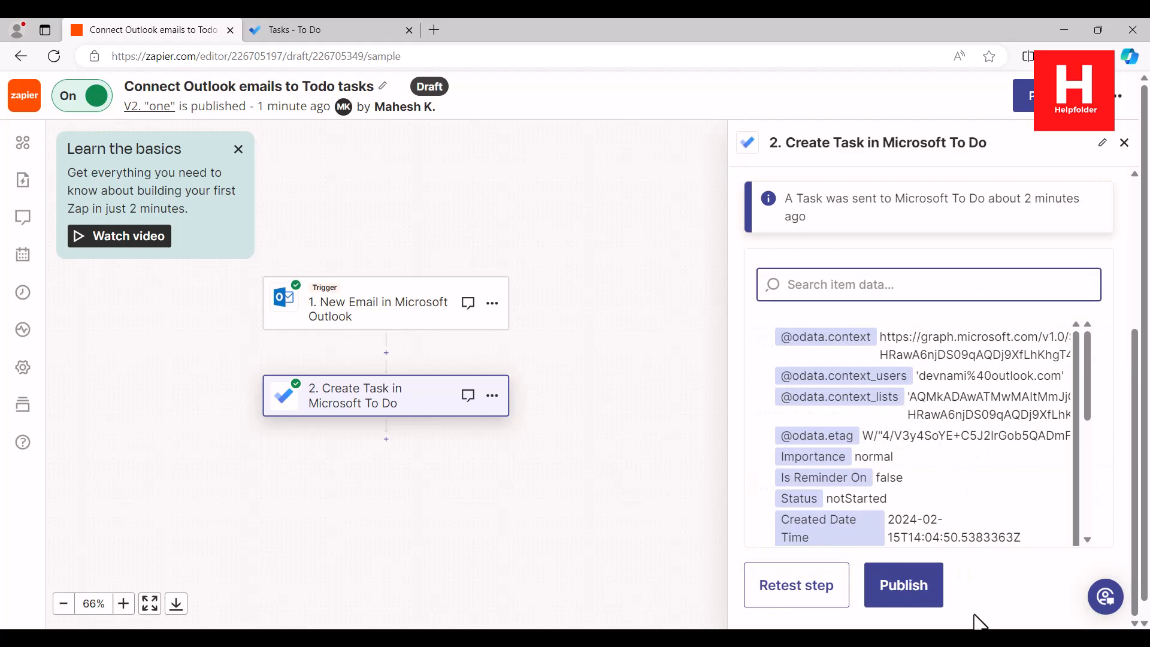
{"action": "left_click", "coordinate": [903, 585]}
{"action": "type", "text": "two"}
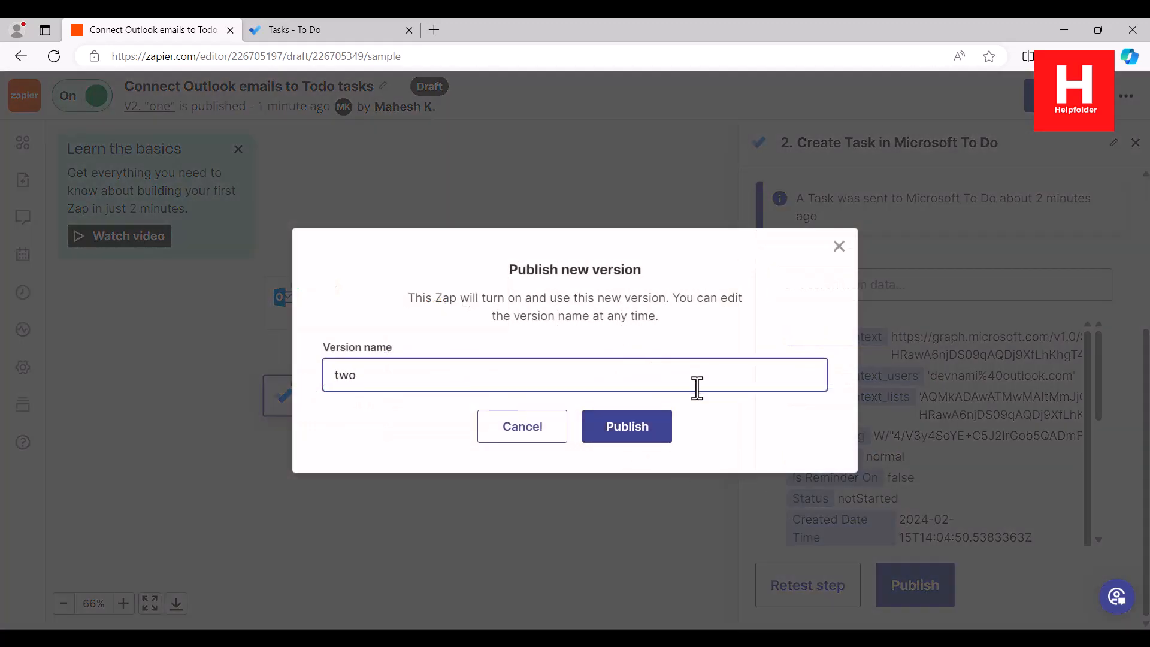
{"action": "left_click", "coordinate": [627, 426]}
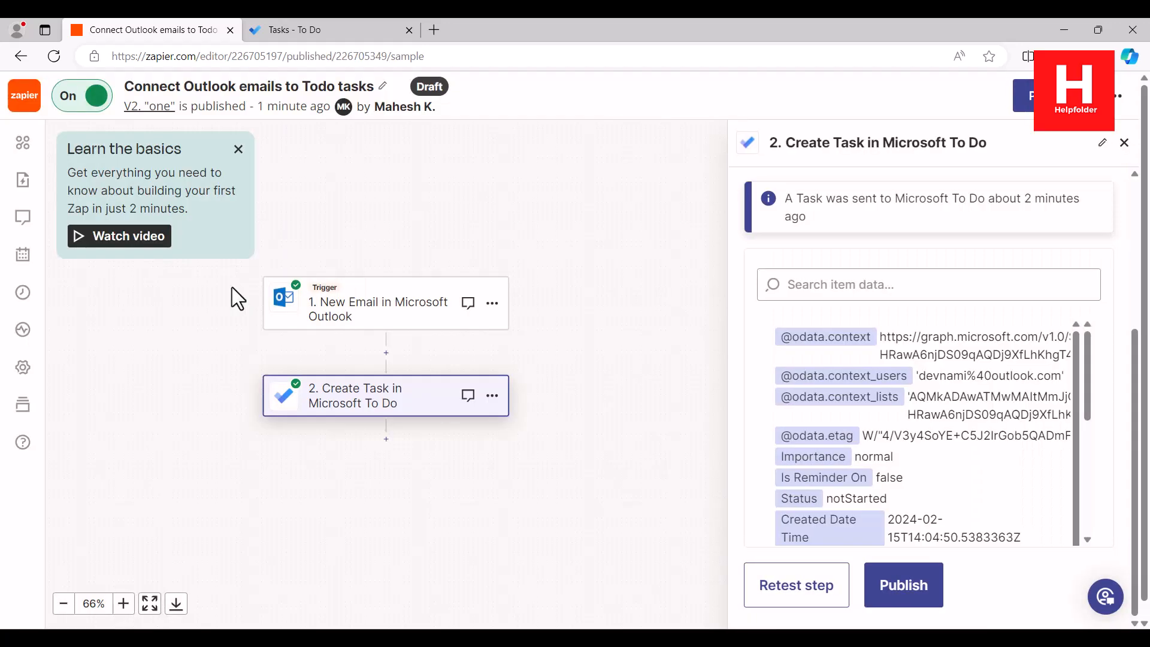
Step: Look through the Microsoft To Do lists from Flagged email up to My Day, open the suggested task's details, and reload the page
{"action": "left_click", "coordinate": [339, 32]}
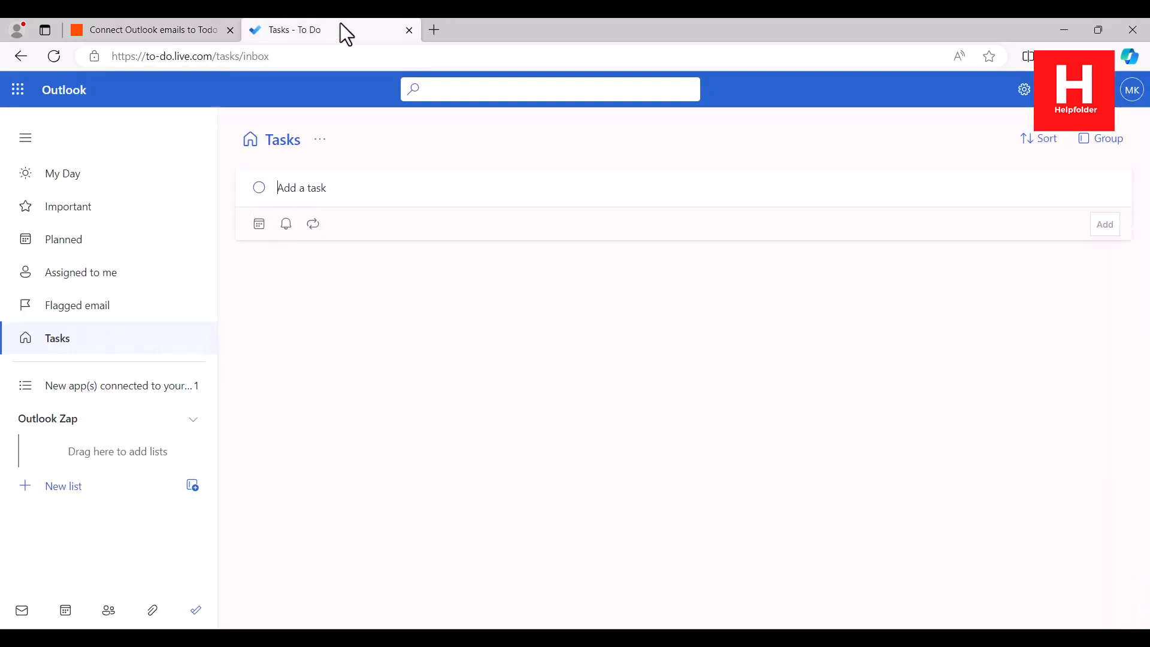
{"action": "left_click", "coordinate": [90, 307]}
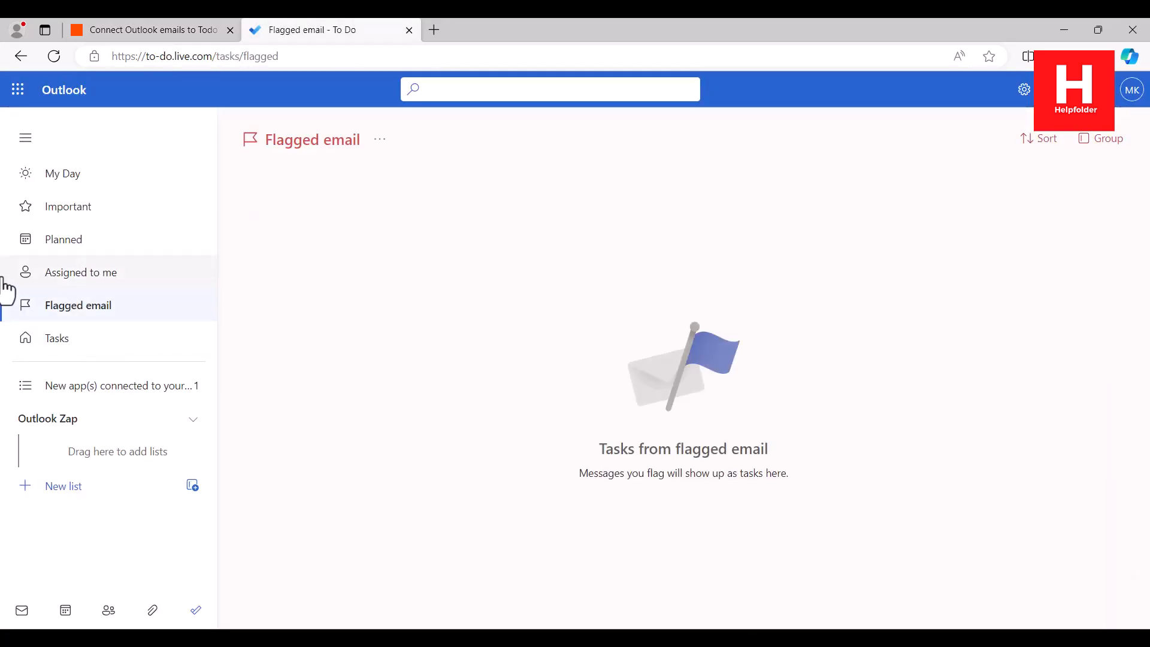
{"action": "left_click", "coordinate": [91, 276]}
{"action": "left_click", "coordinate": [90, 243]}
{"action": "left_click", "coordinate": [99, 214]}
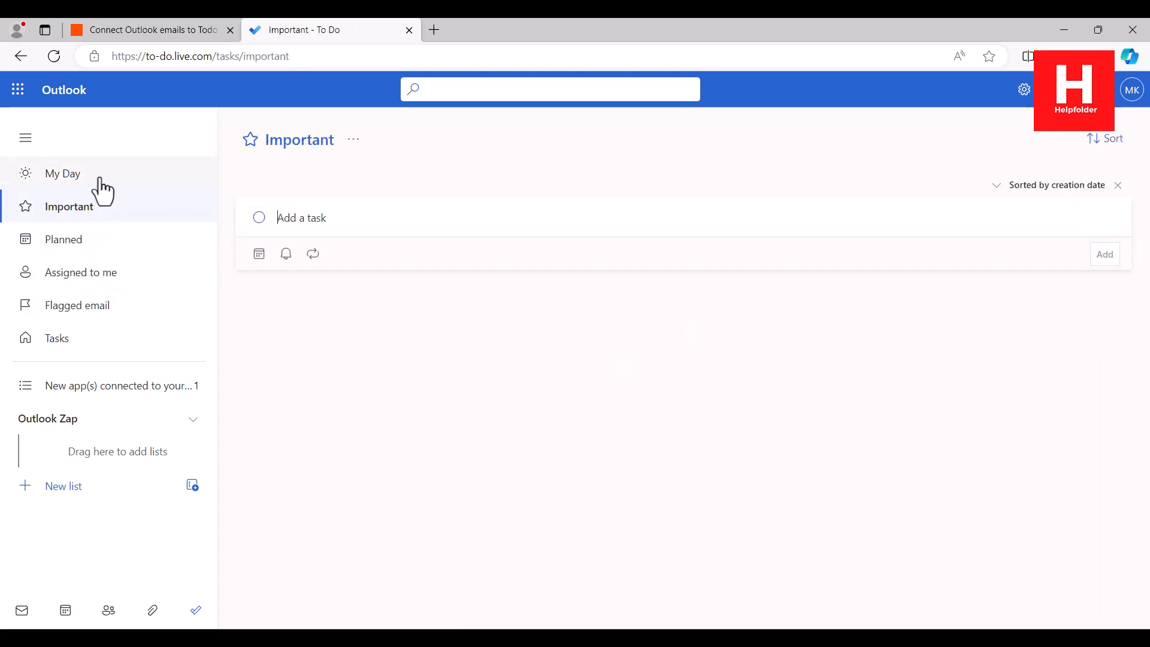
{"action": "left_click", "coordinate": [95, 182]}
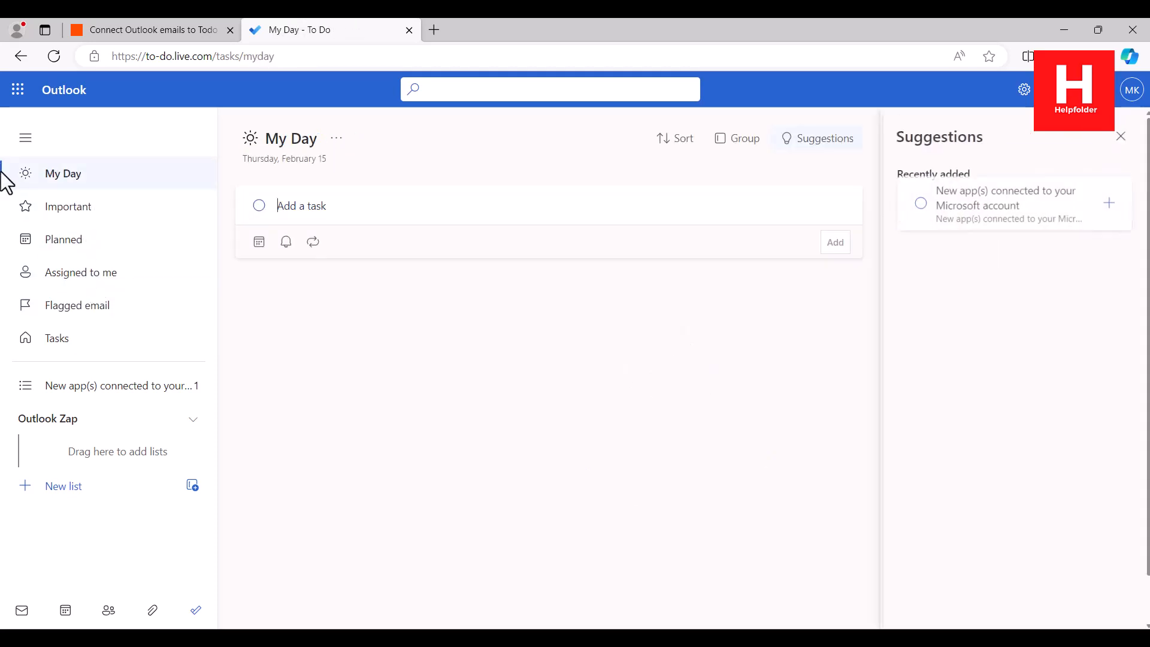
{"action": "left_click", "coordinate": [1027, 230]}
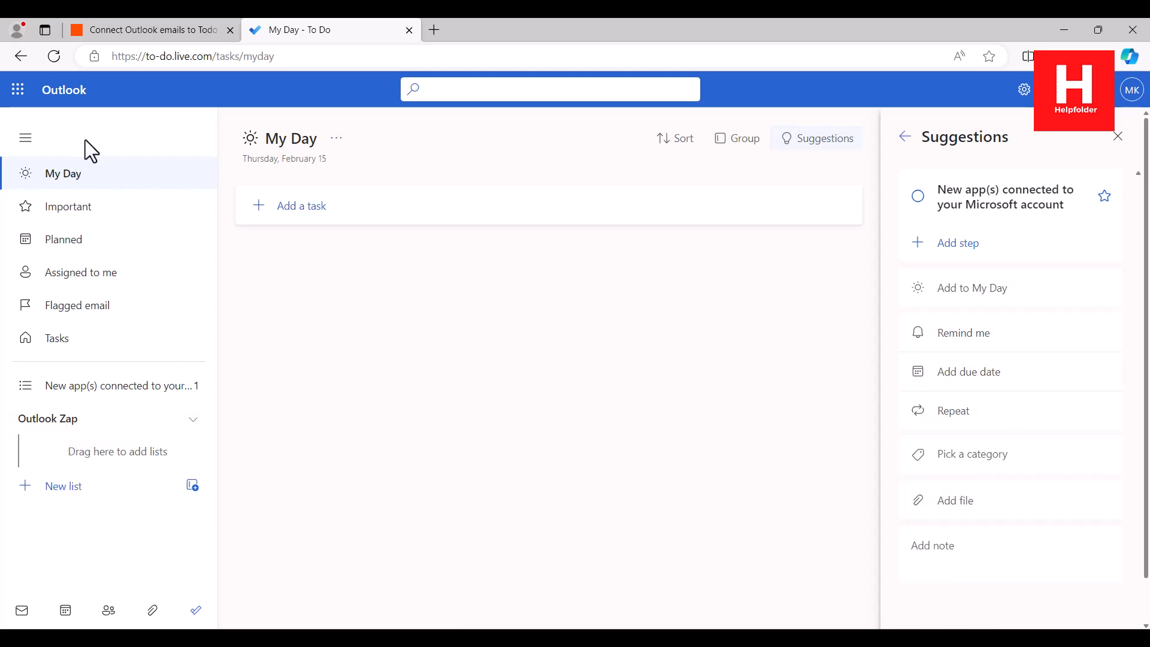
{"action": "left_click", "coordinate": [54, 56]}
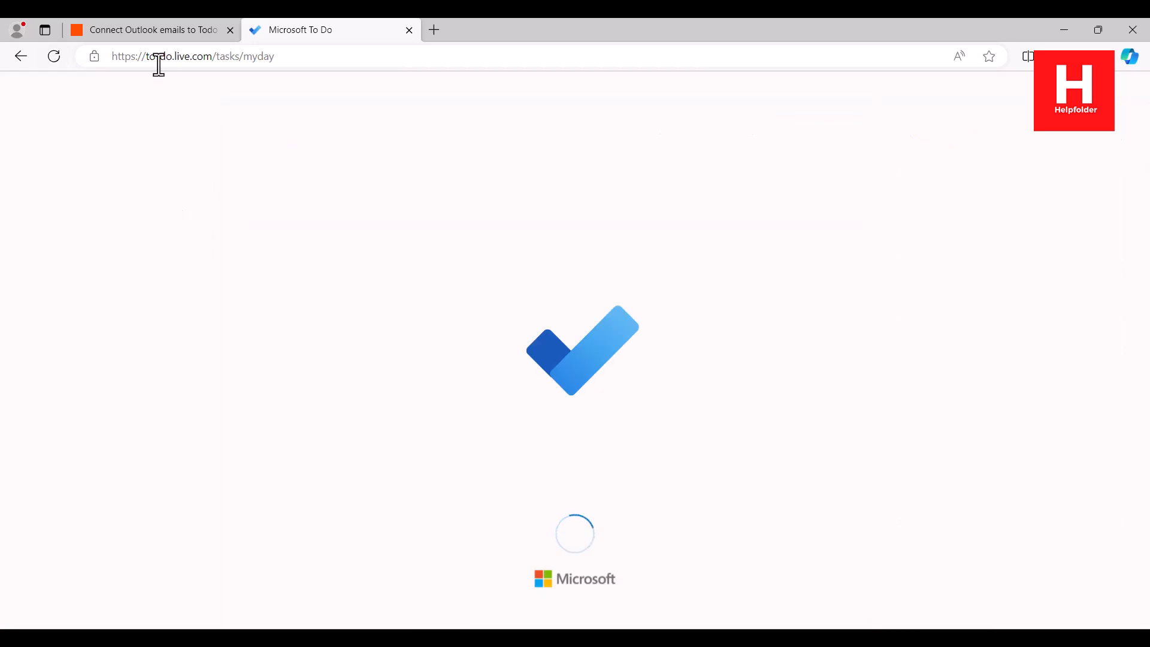
Step: Check the published version in Zapier, and recheck the Microsoft To Do lists from Important down to Tasks
{"action": "left_click", "coordinate": [159, 31]}
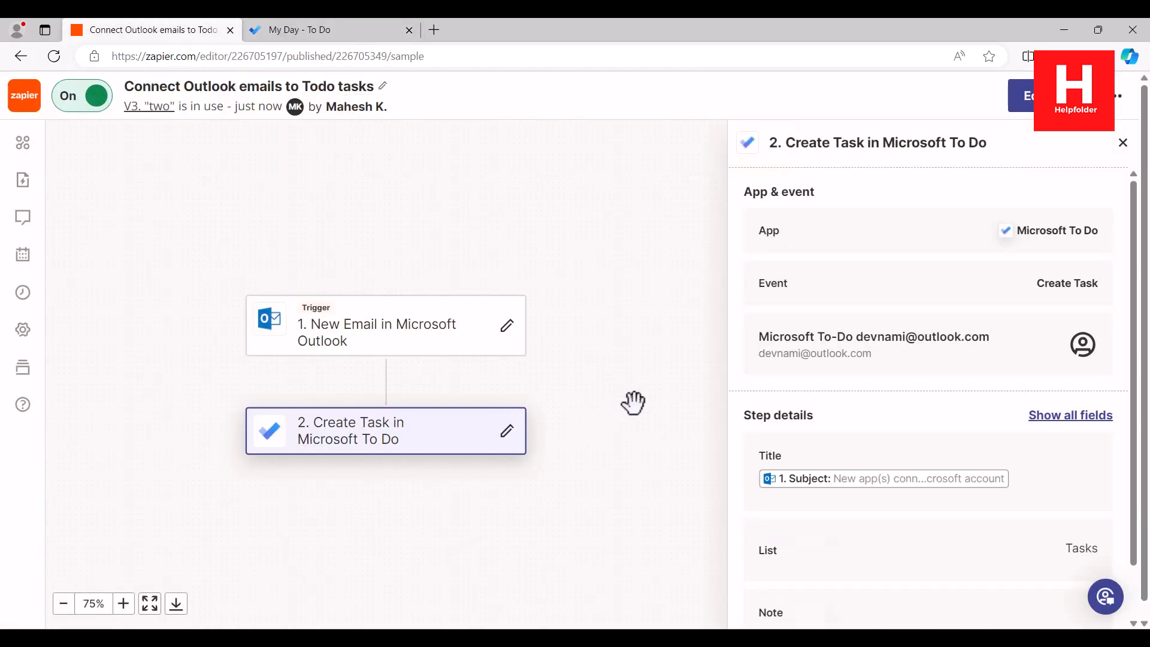
{"action": "left_click", "coordinate": [300, 30]}
{"action": "left_click", "coordinate": [88, 216]}
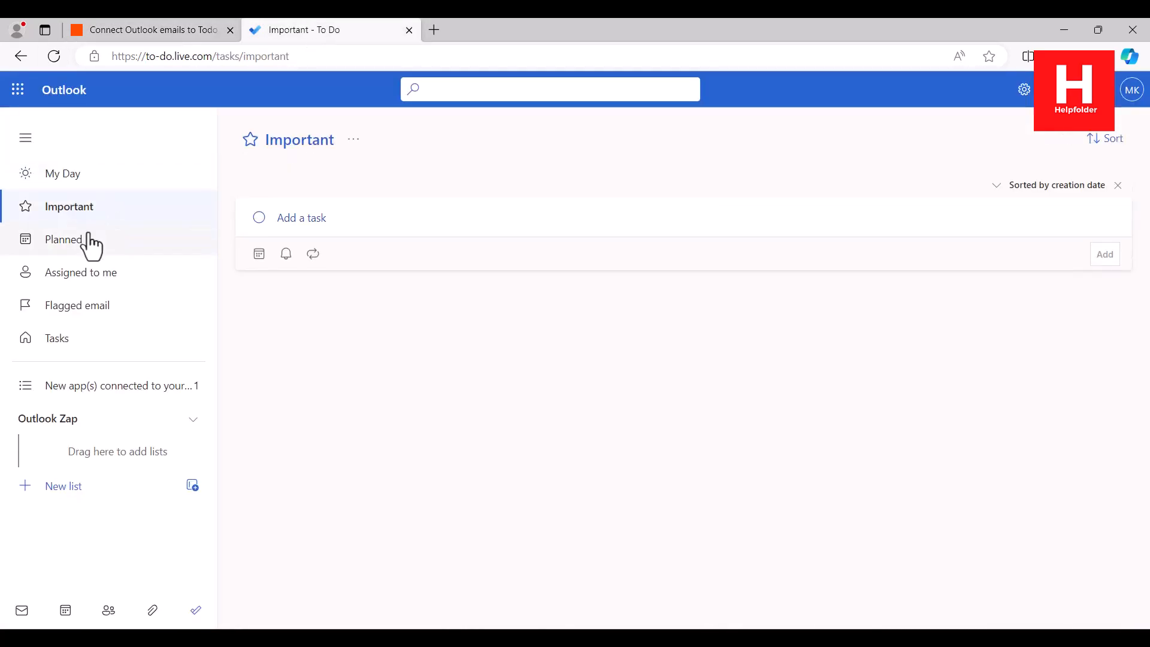
{"action": "left_click", "coordinate": [89, 239]}
{"action": "left_click", "coordinate": [102, 272]}
{"action": "left_click", "coordinate": [112, 307]}
{"action": "left_click", "coordinate": [105, 342]}
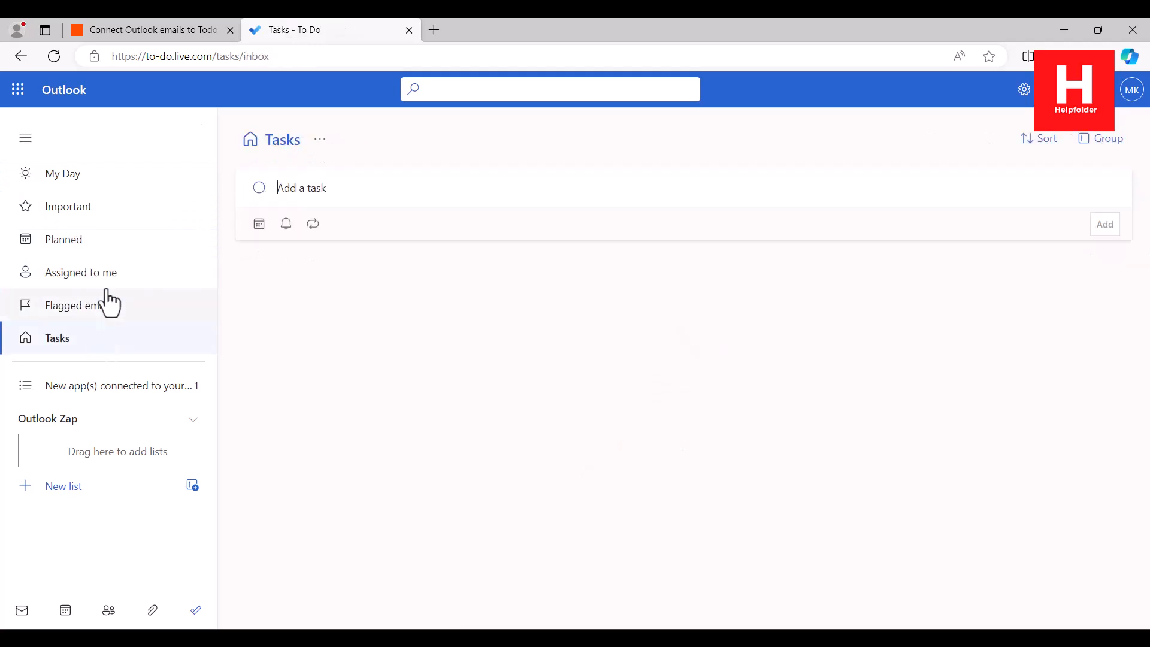
Step: Switch to Zapier, open the New Email trigger for editing, and review its connected account and trigger settings
{"action": "left_click", "coordinate": [170, 33]}
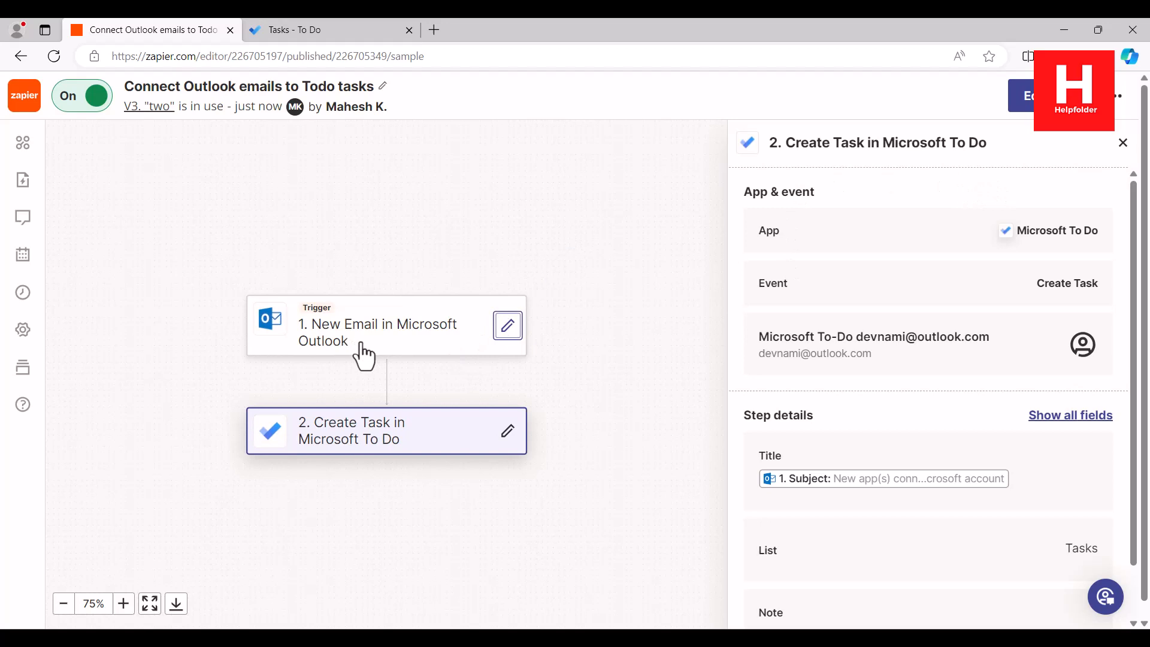
{"action": "left_click", "coordinate": [508, 345]}
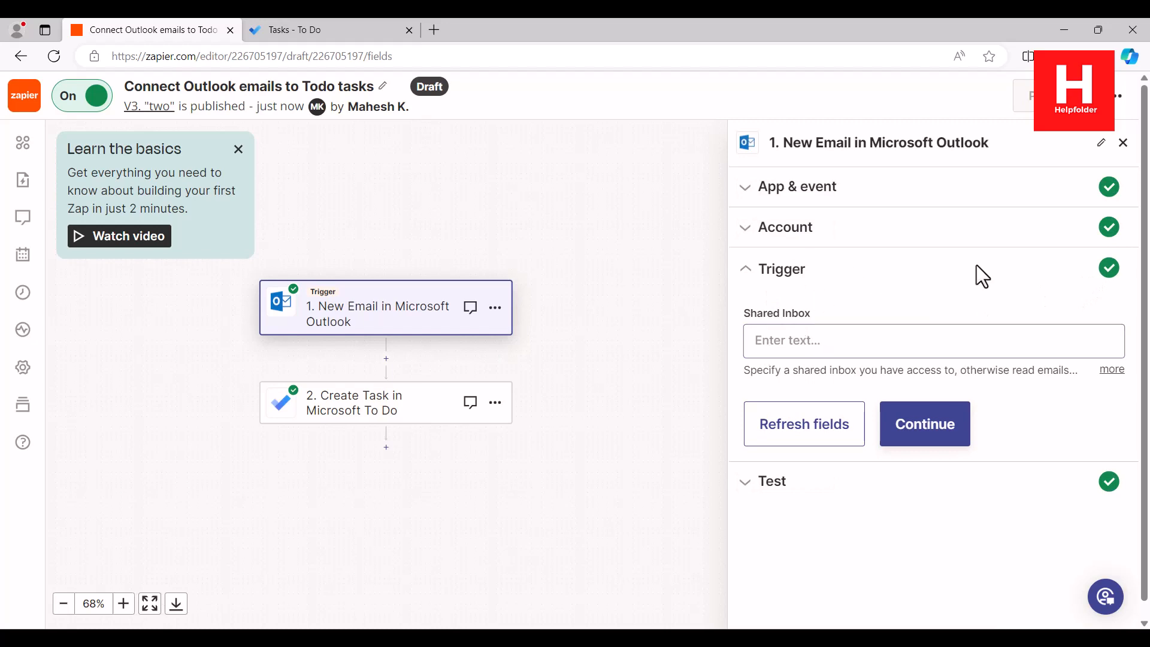
{"action": "left_click", "coordinate": [757, 233]}
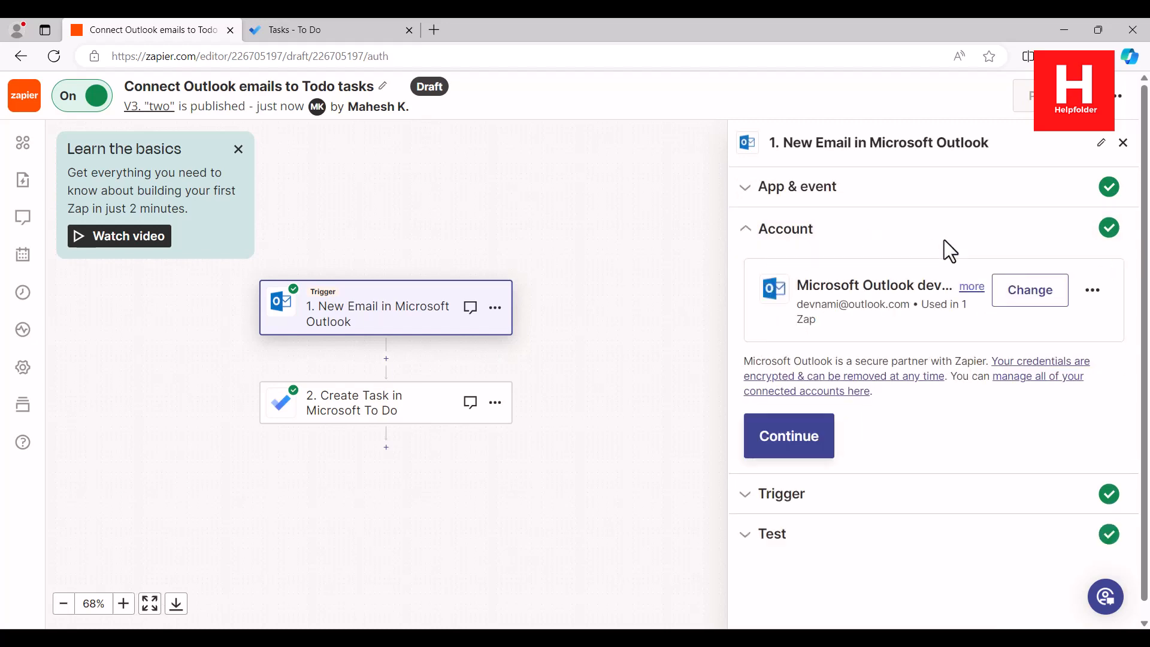
{"action": "left_click", "coordinate": [753, 495]}
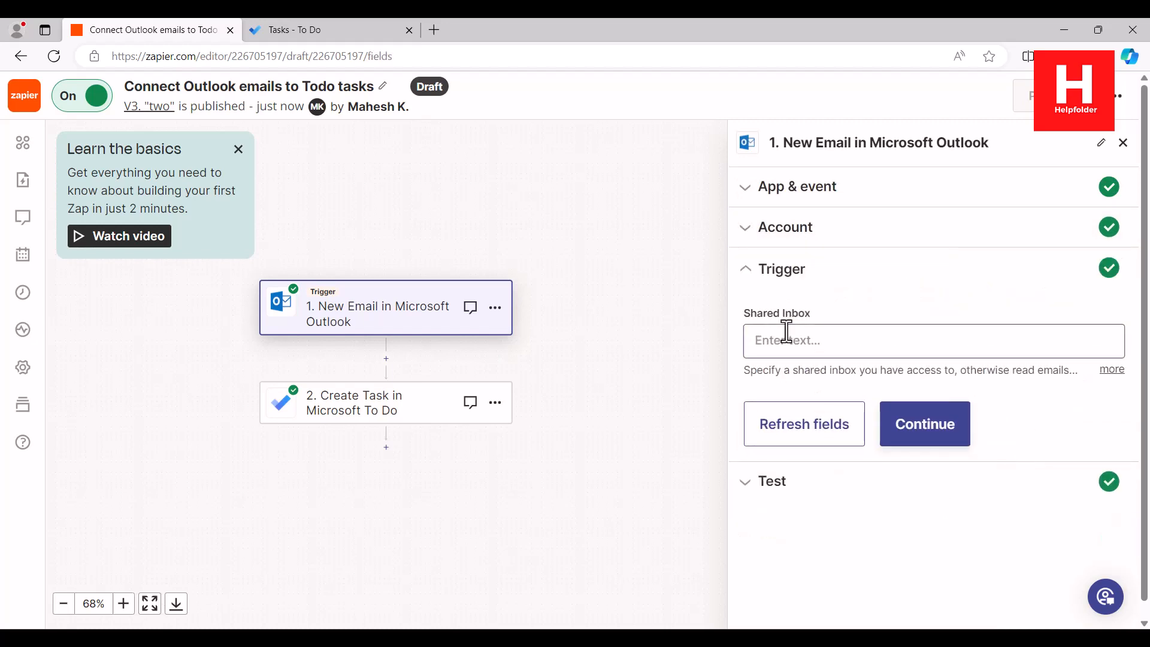
Step: Enter "in" as the trigger's Shared Inbox and continue with the Email A test record
{"action": "left_click", "coordinate": [810, 335]}
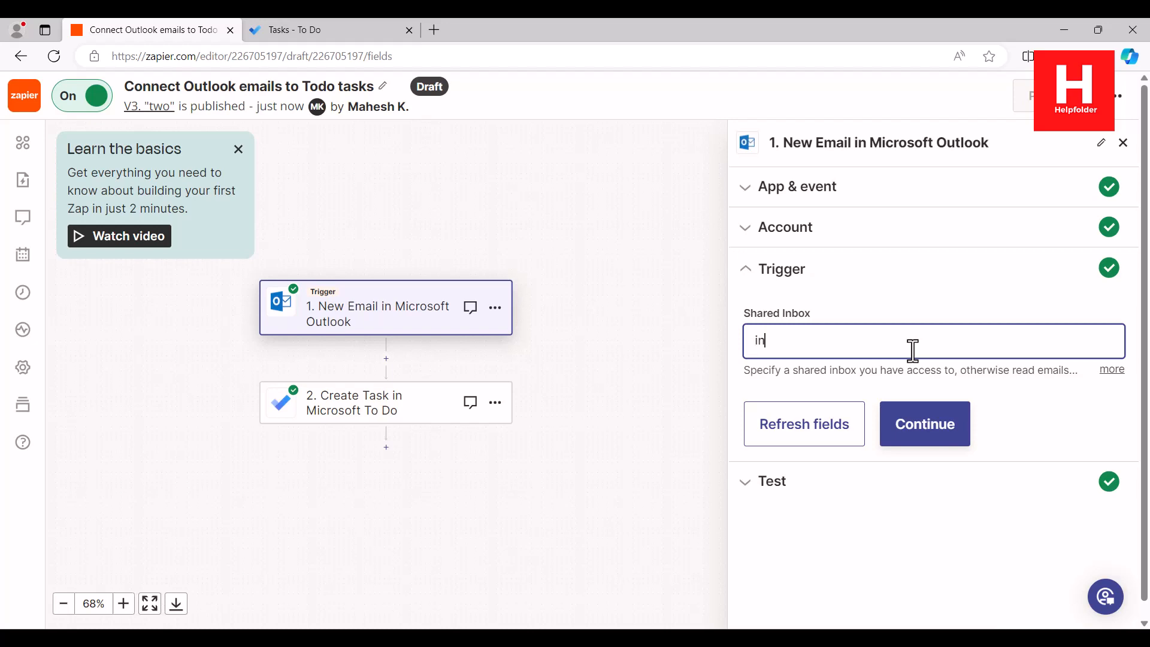
{"action": "left_click", "coordinate": [955, 424]}
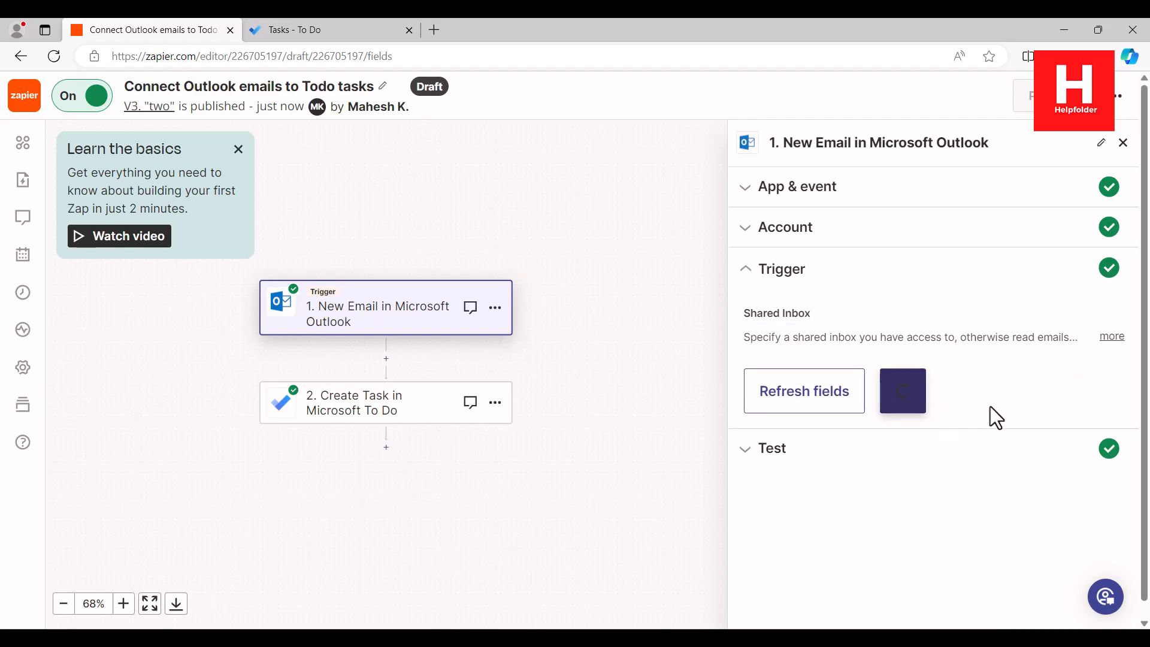
{"action": "left_click", "coordinate": [1019, 395]}
{"action": "scroll", "coordinate": [1020, 395], "scroll_direction": "down", "scroll_amount": 3}
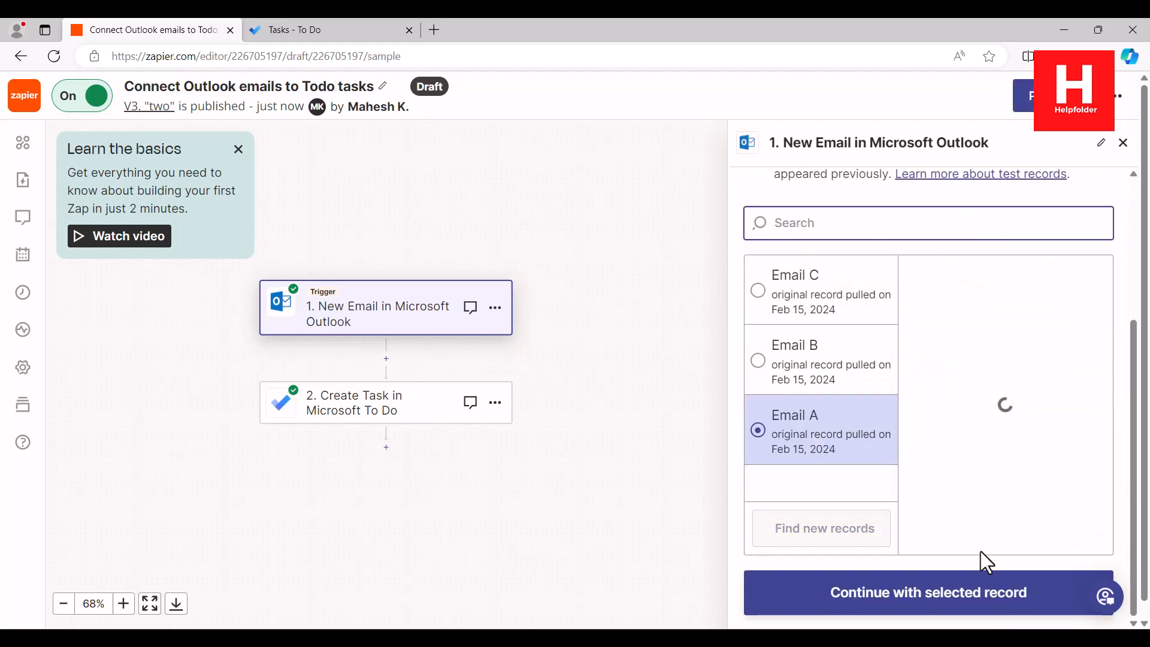
{"action": "left_click", "coordinate": [914, 591]}
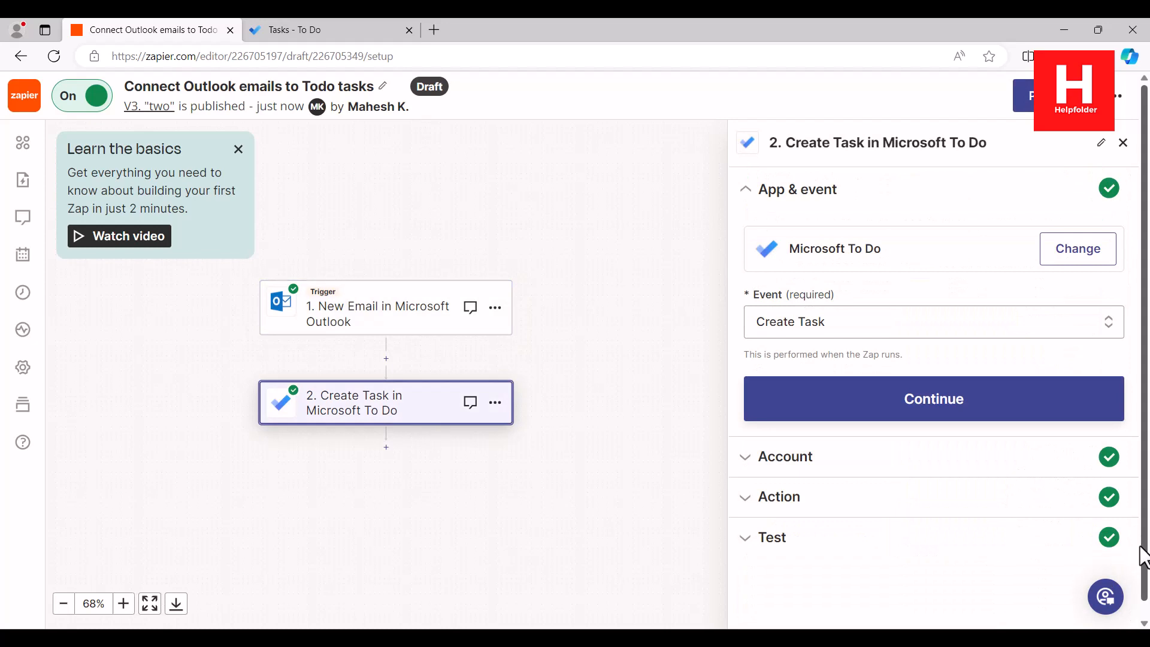
Step: Change the Microsoft To Do action's event to Create List and keep the connected account
{"action": "left_click", "coordinate": [809, 321]}
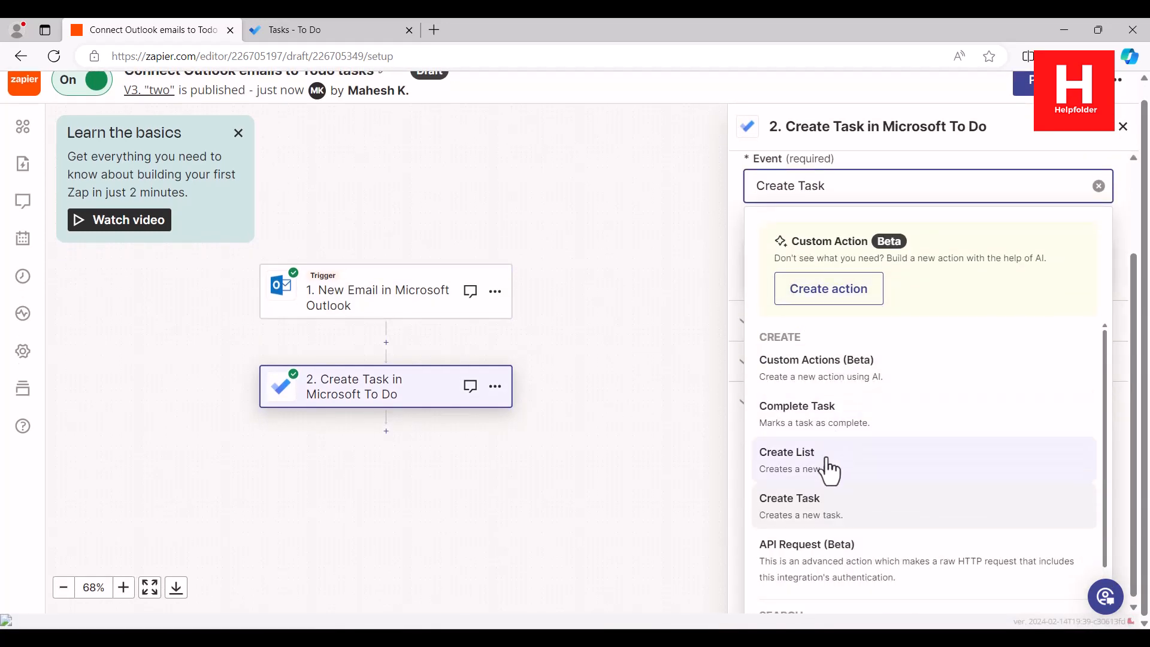
{"action": "left_click", "coordinate": [829, 467]}
{"action": "left_click", "coordinate": [874, 318]}
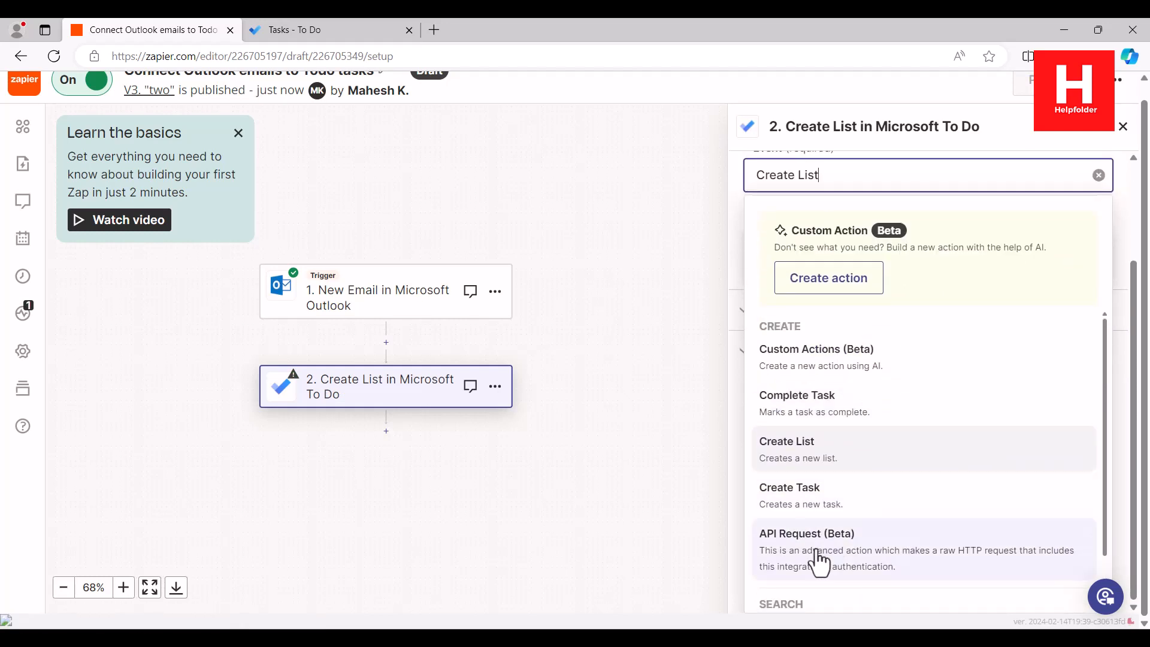
{"action": "left_click", "coordinate": [810, 453]}
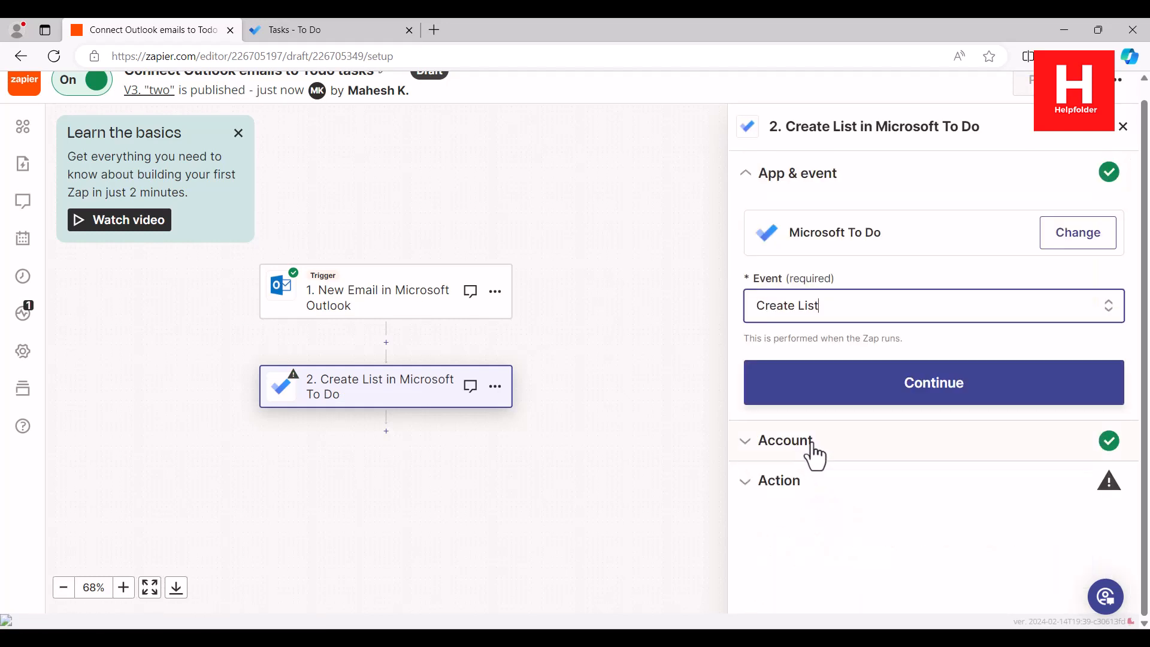
{"action": "left_click", "coordinate": [929, 391]}
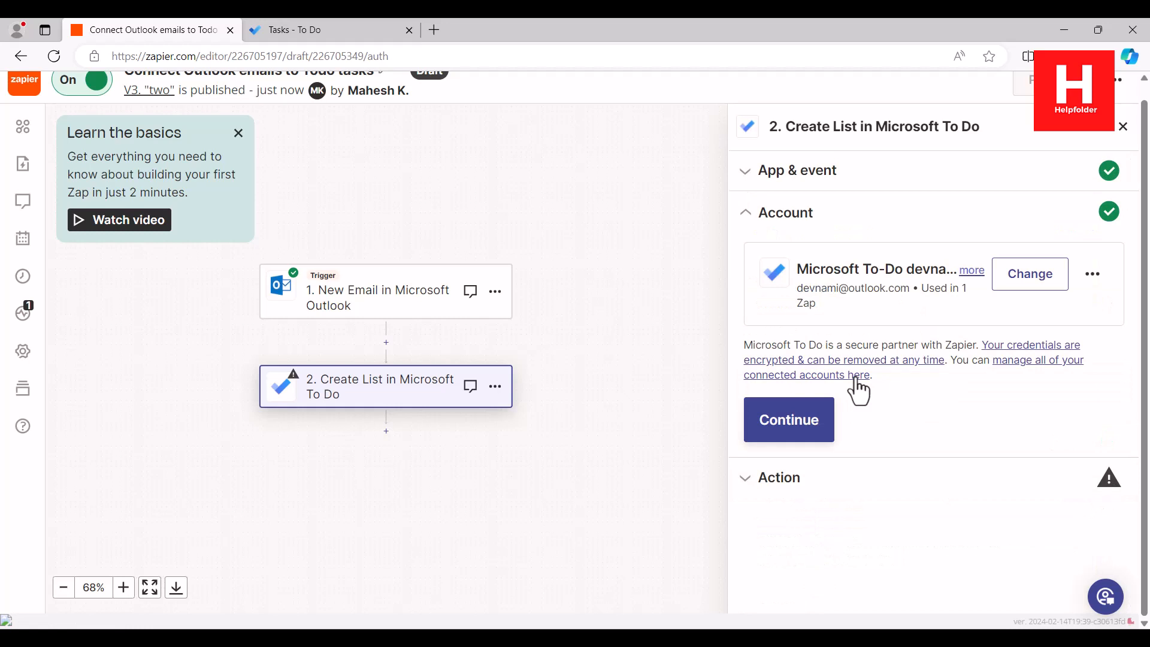
{"action": "left_click", "coordinate": [816, 424]}
Step: Insert the Outlook email's Subject field as the Create List action's Title
{"action": "left_click", "coordinate": [847, 326]}
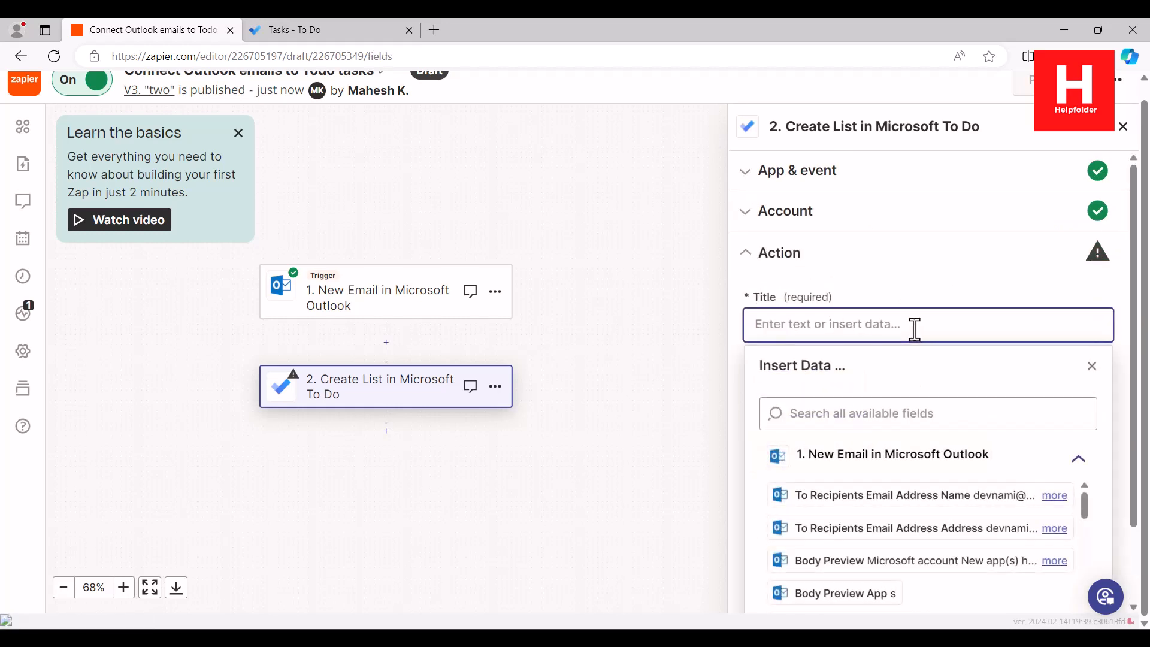
{"action": "scroll", "coordinate": [952, 487], "scroll_direction": "down", "scroll_amount": 2}
{"action": "left_click_drag", "start_coordinate": [1079, 426], "coordinate": [1073, 581]}
{"action": "left_click", "coordinate": [908, 512]}
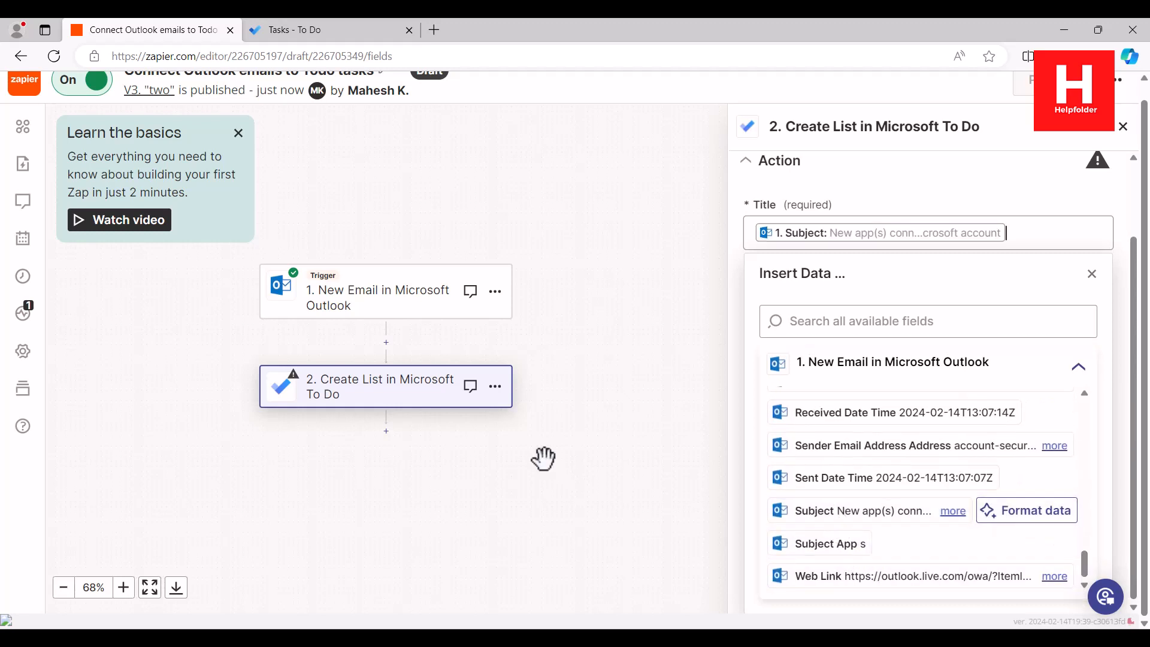
{"action": "left_click", "coordinate": [892, 193]}
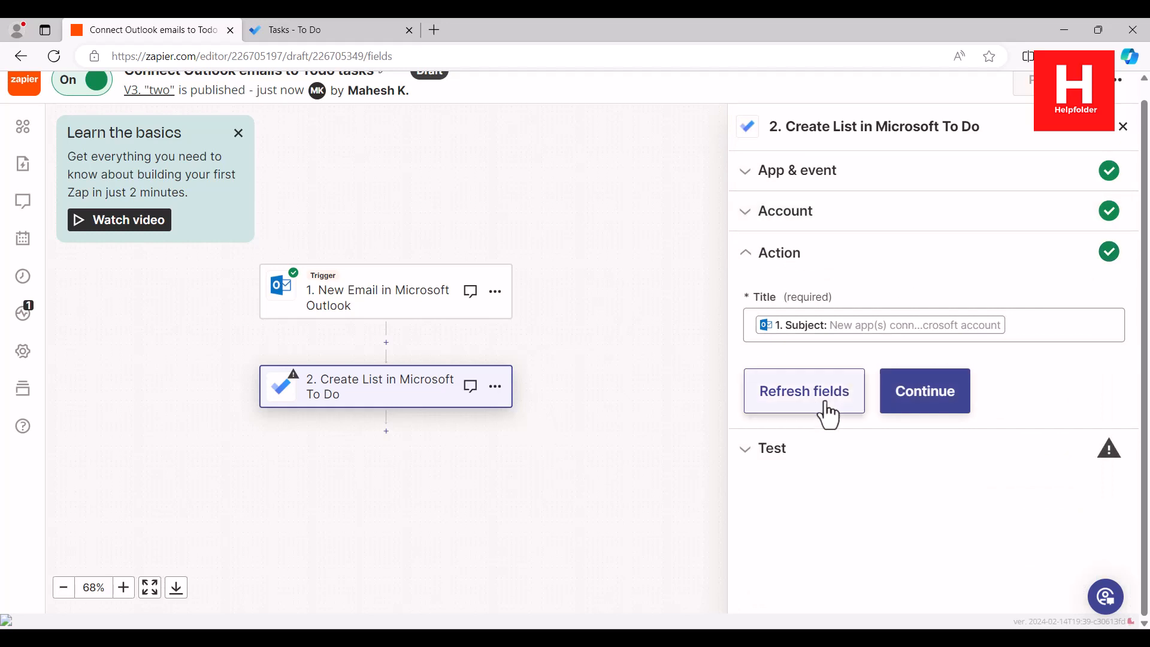
Step: Test the Create List step and check the lists in Microsoft To Do
{"action": "left_click", "coordinate": [924, 390]}
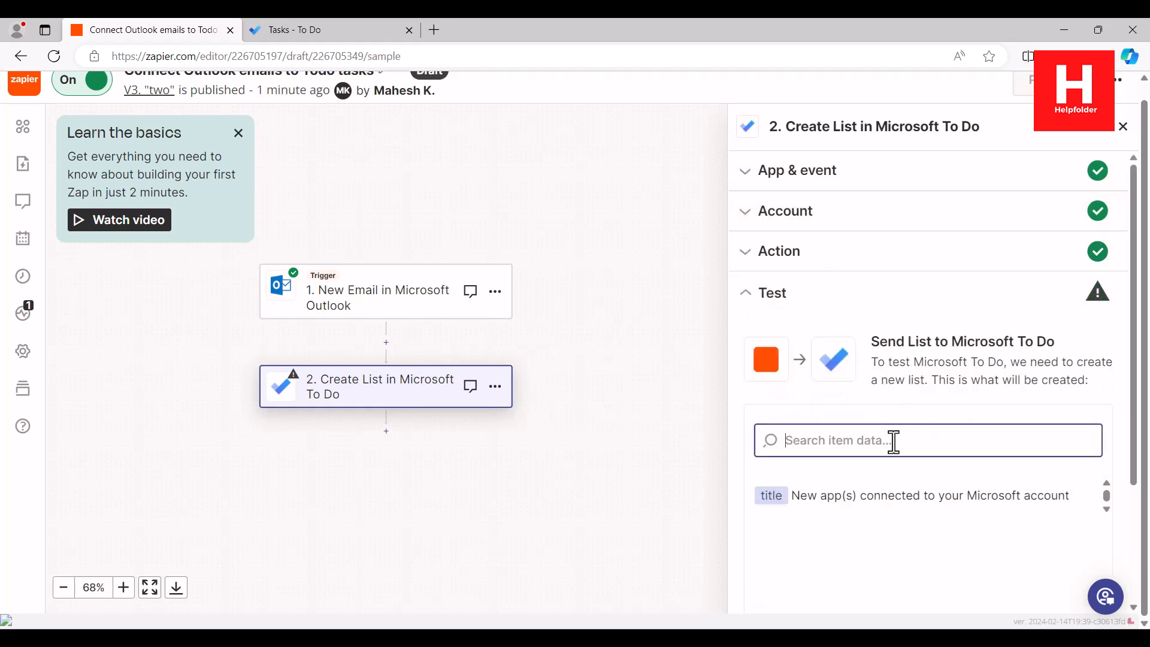
{"action": "scroll", "coordinate": [1072, 461], "scroll_direction": "down", "scroll_amount": 2}
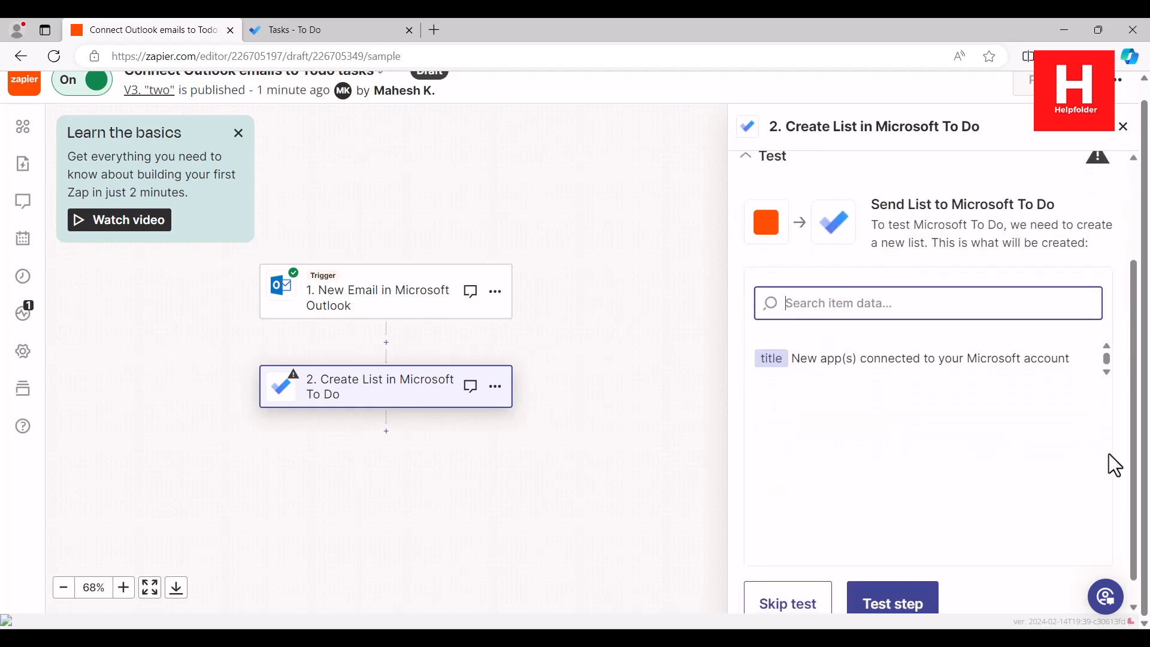
{"action": "left_click", "coordinate": [925, 602]}
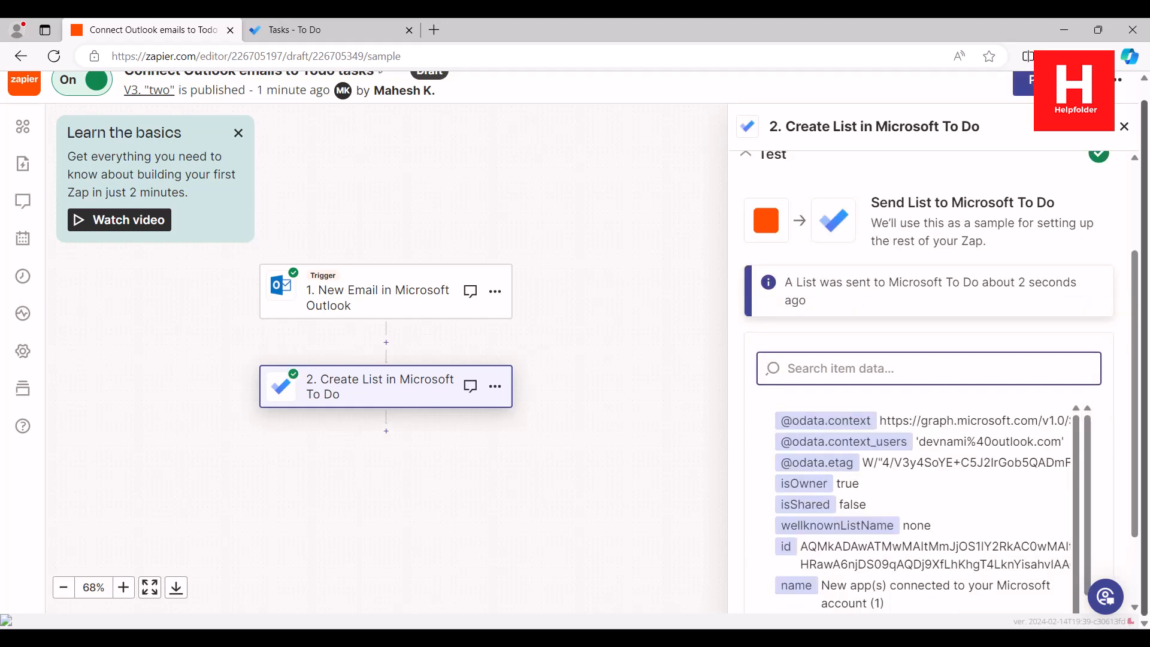
{"action": "left_click", "coordinate": [347, 33]}
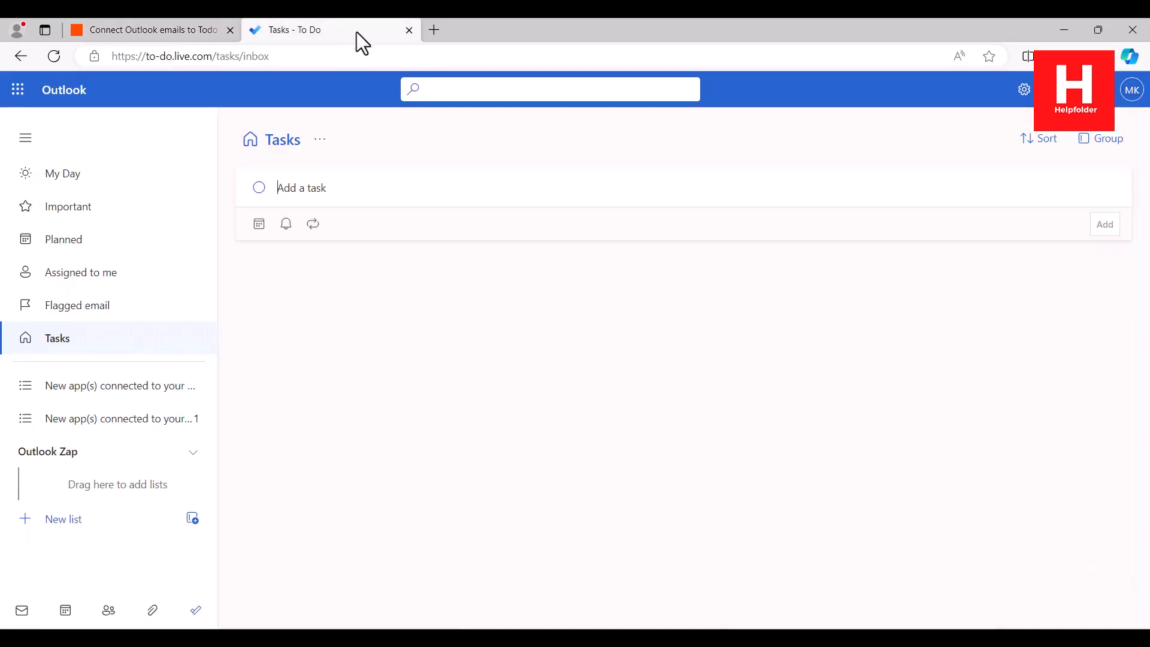